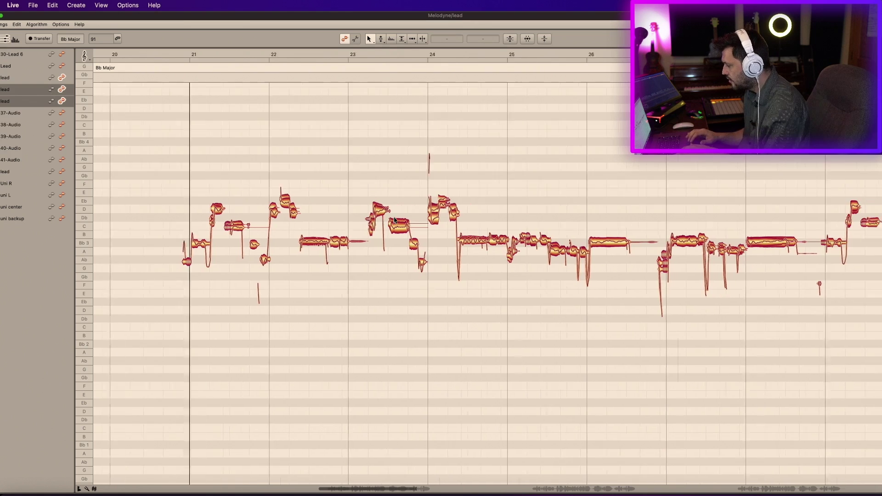
Examine the lead vocal notes and their pitch curves from bar 21 through bar 30
scroll(394, 221, "left", 3)
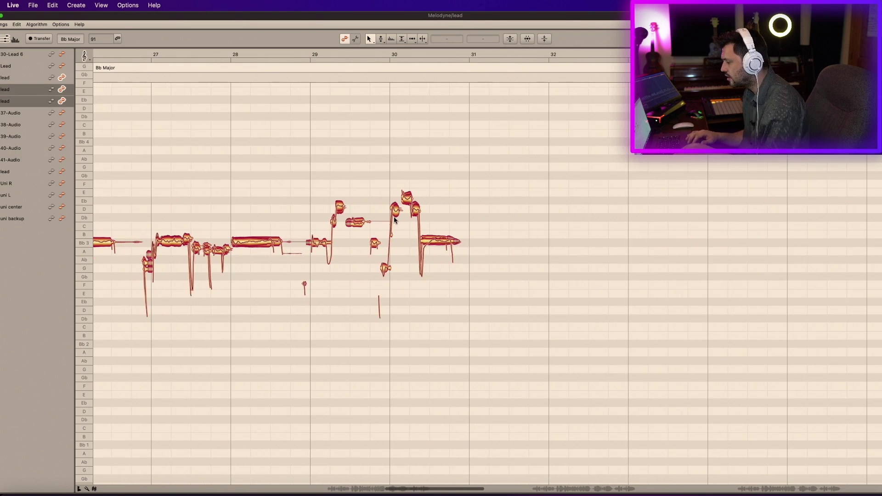
scroll(395, 221, "left", 5)
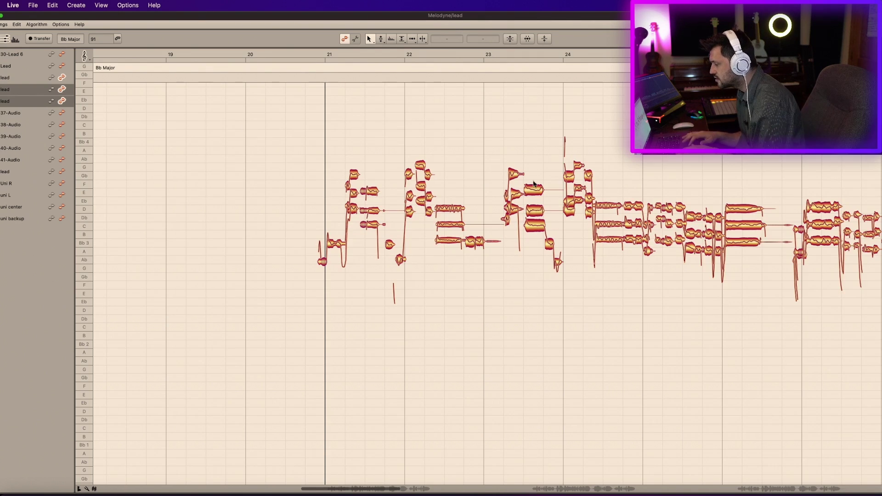
left_click(423, 53)
scroll(423, 96, "up", 3)
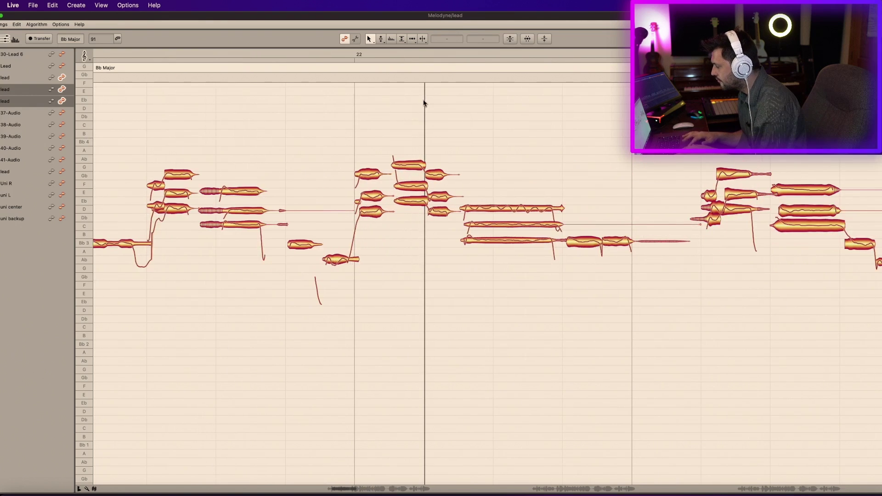
scroll(531, 184, "right", 5)
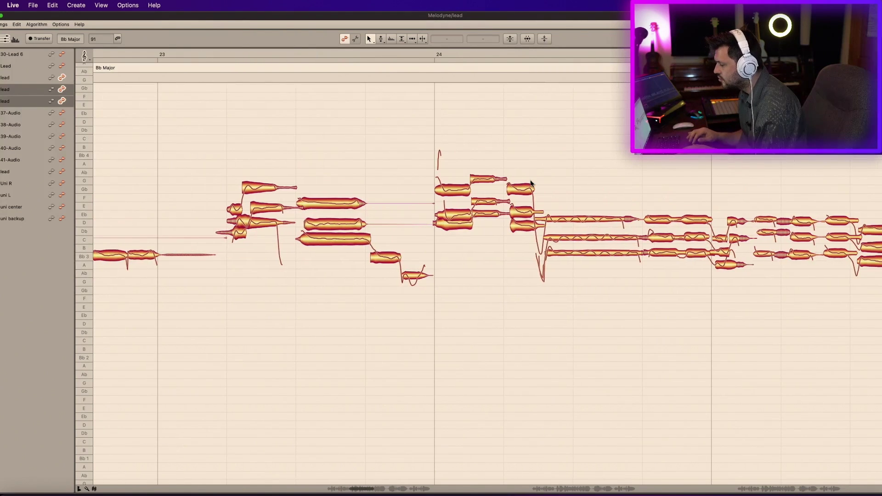
scroll(484, 183, "right", 5)
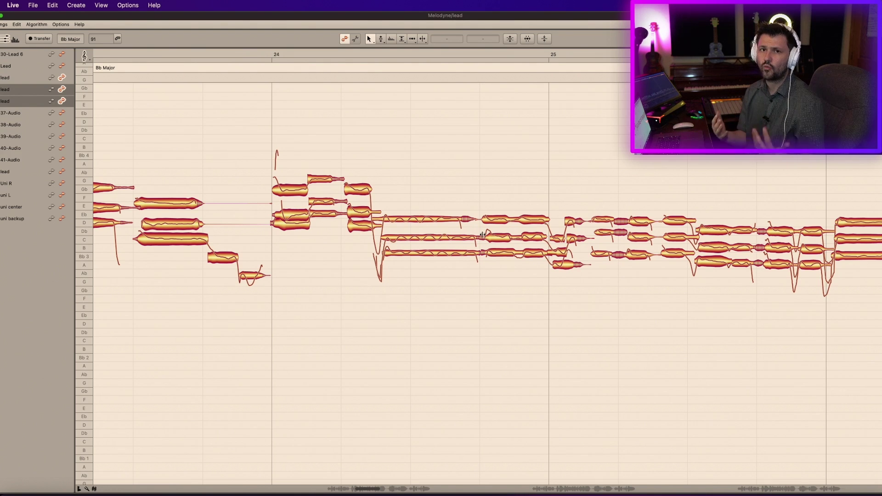
scroll(483, 235, "left", 5)
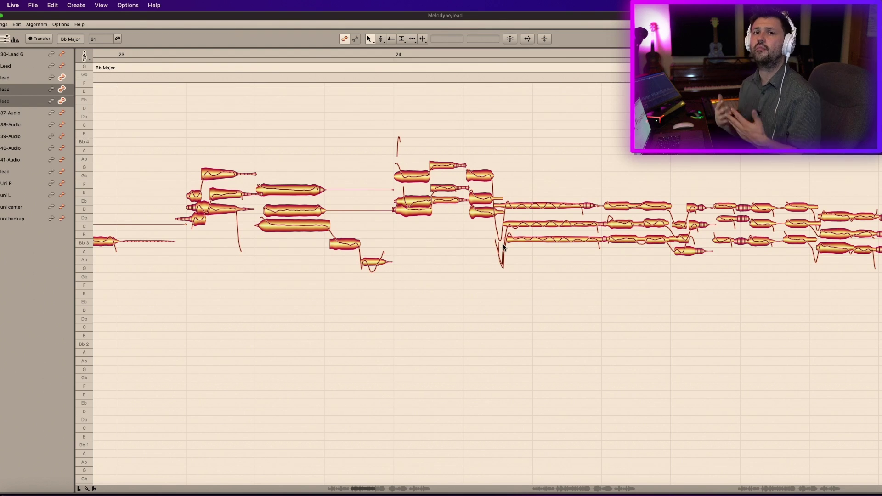
scroll(546, 253, "right", 5)
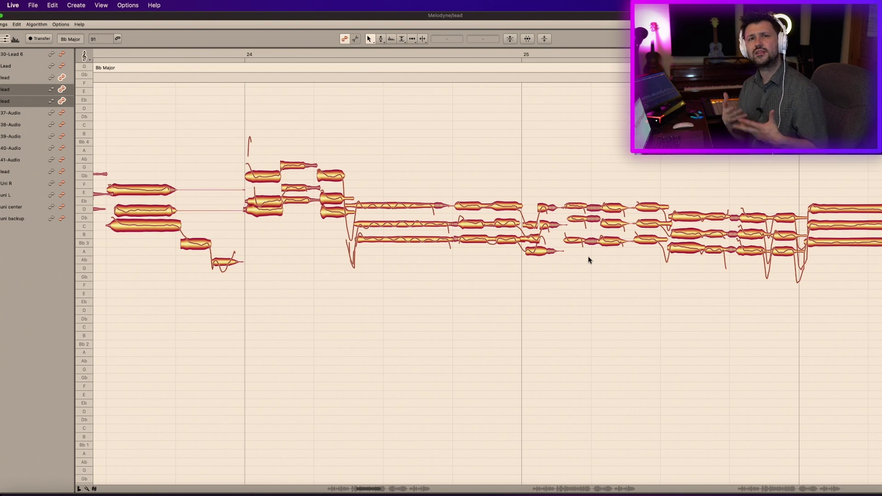
scroll(533, 261, "right", 9)
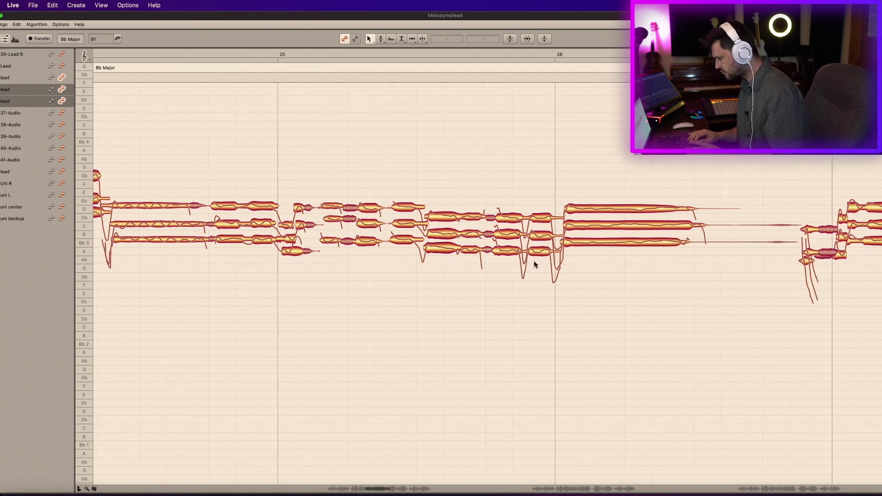
scroll(398, 277, "right", 4)
scroll(398, 277, "down", 1)
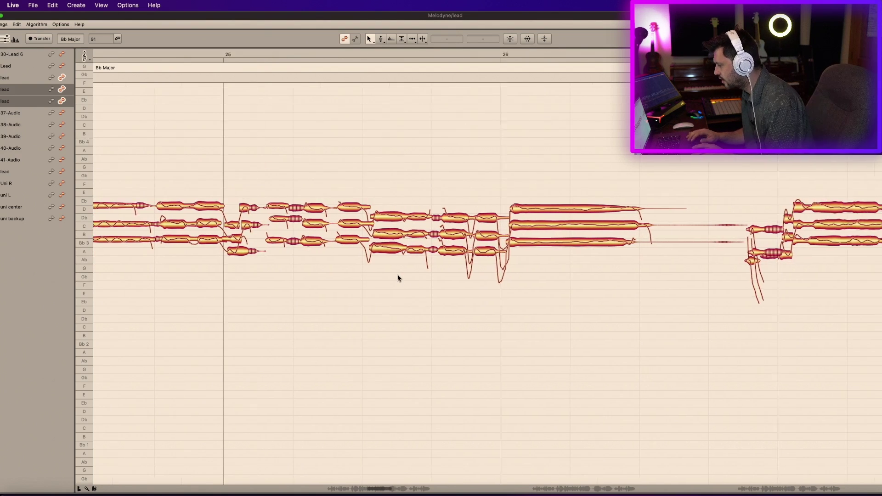
scroll(398, 277, "left", 20)
scroll(397, 277, "up", 3)
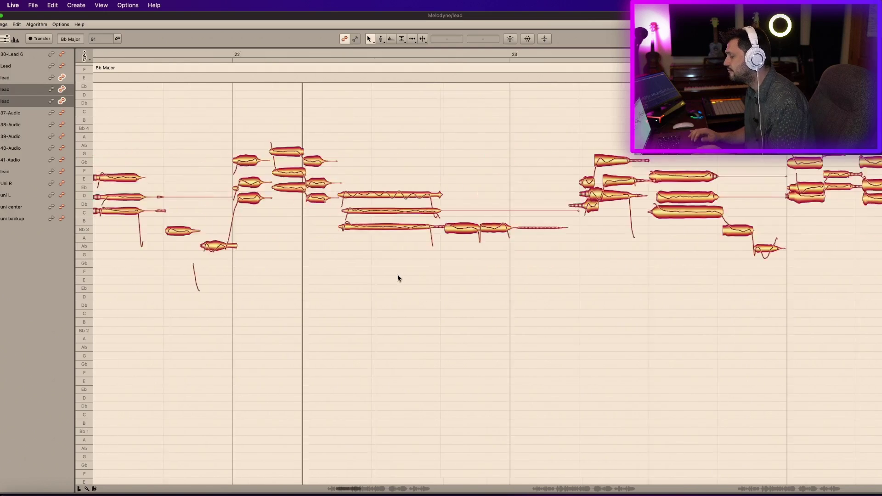
scroll(398, 277, "right", 20)
scroll(398, 278, "up", 1)
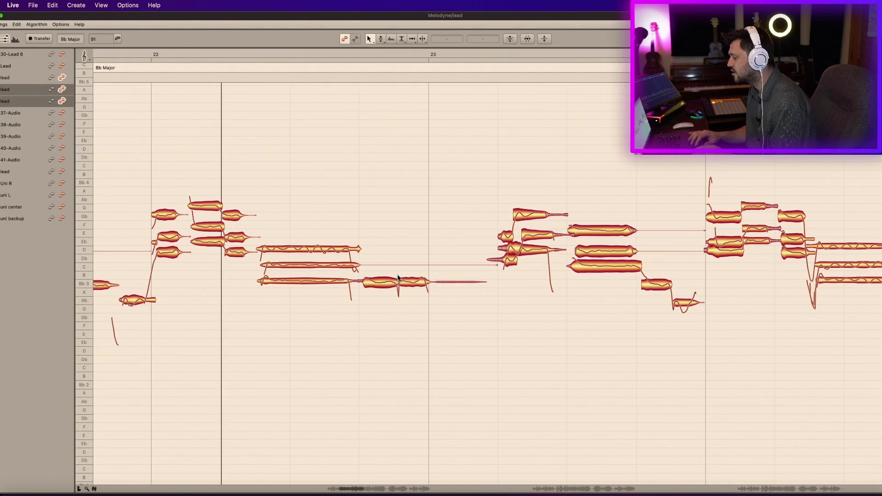
scroll(398, 277, "left", 5)
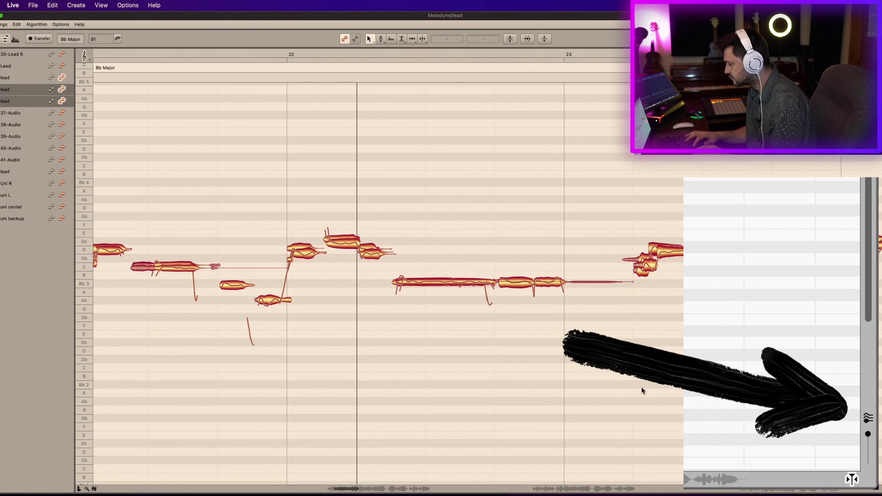
Add the third lead track to the two already selected for editing and clear the note selection
left_click(14, 77, "shift")
left_click(609, 368)
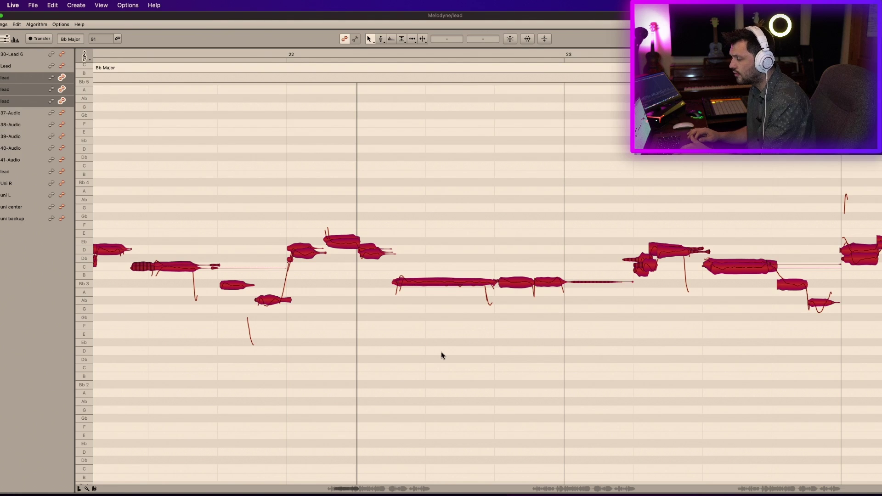
scroll(382, 300, "left", 5)
scroll(383, 299, "right", 5)
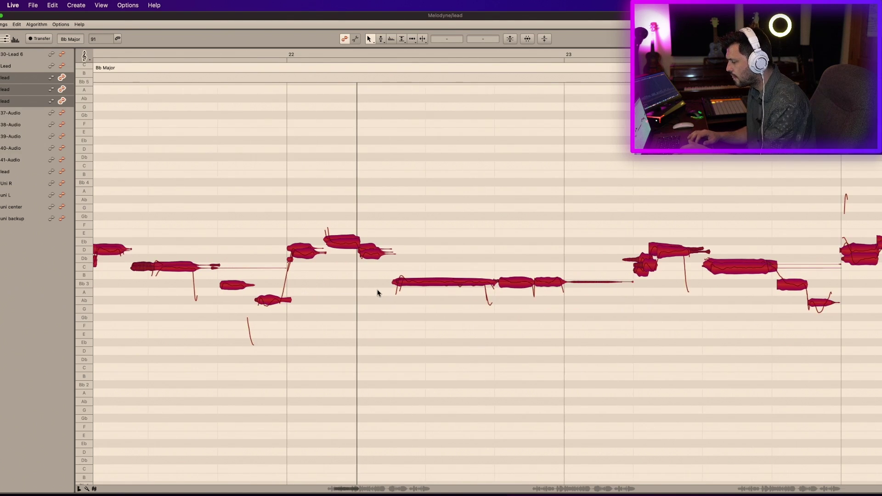
scroll(377, 292, "right", 3)
scroll(389, 276, "down", 3)
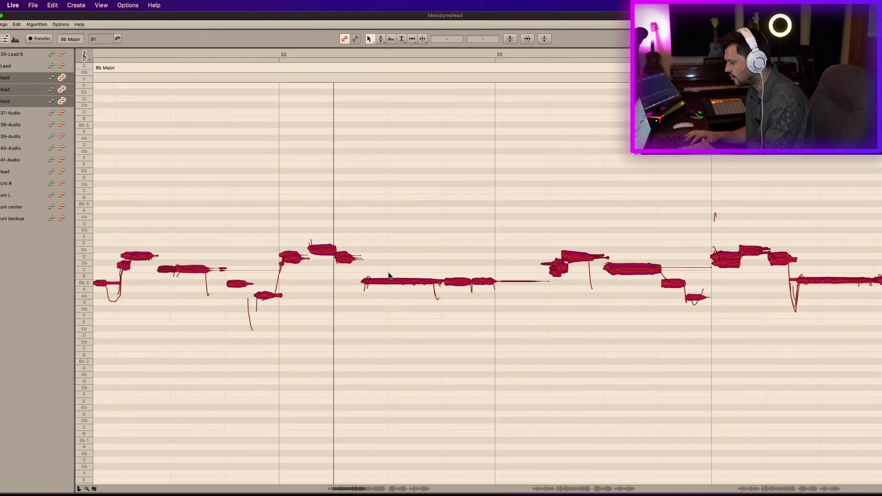
scroll(389, 276, "down", 2)
scroll(388, 275, "left", 5)
key("super+a")
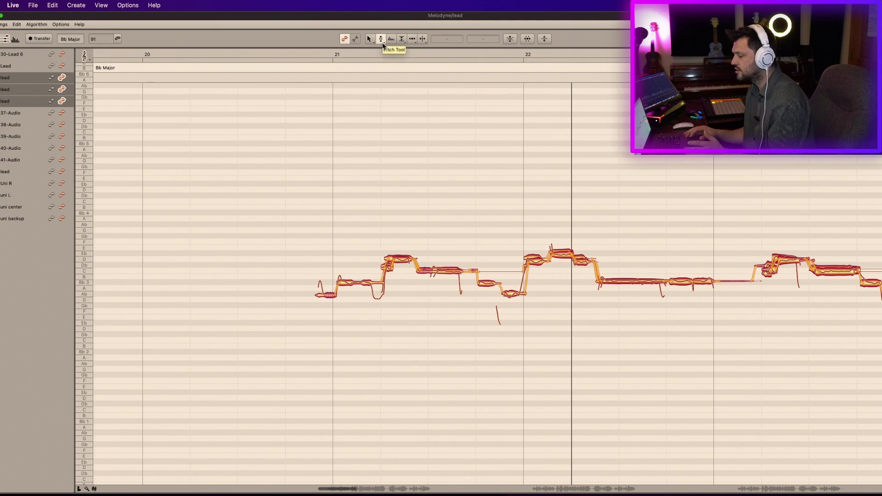
Look through the Main Tool and the Pitch Tool's variants, including the Pitch Modulation Tool, and activate the Pitch Tool
mouse_move(369, 39)
left_mouse_down()
mouse_move(372, 61)
mouse_move(371, 40)
left_mouse_up()
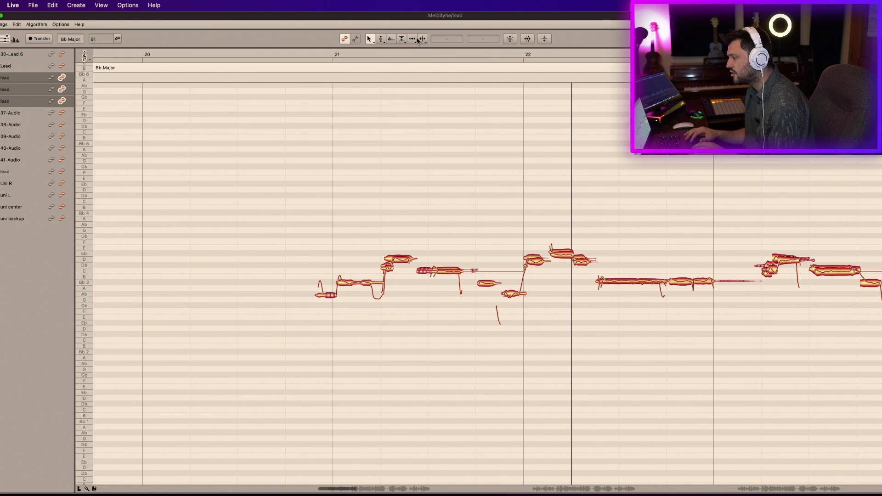
left_click_drag(381, 39, 385, 63)
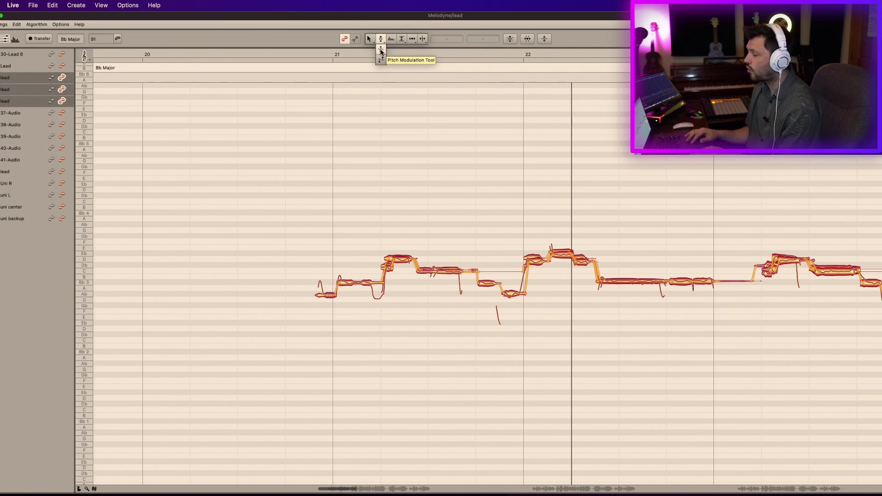
left_click(381, 50)
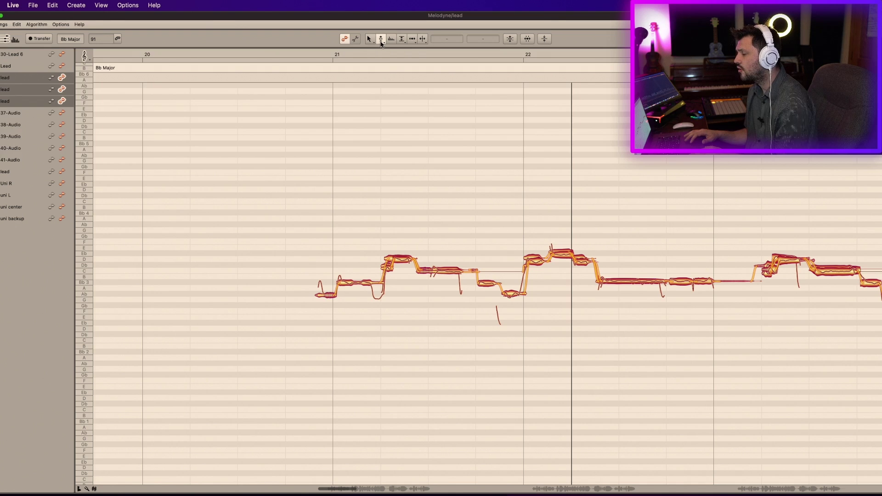
left_click(381, 42)
left_click(381, 48)
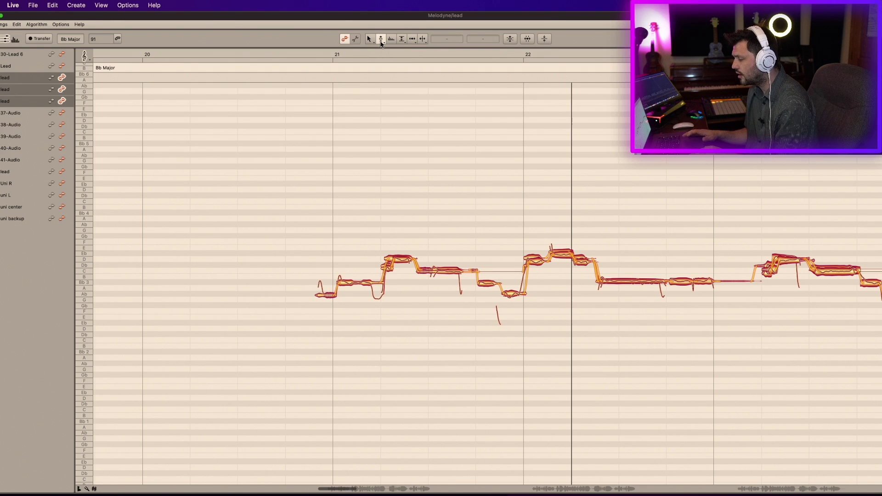
Try moving the lead's D4 note in bar 21 up to A4 and dragging its pitch transition, and undo the changes
left_click(396, 258)
left_click_drag(396, 257, 399, 218)
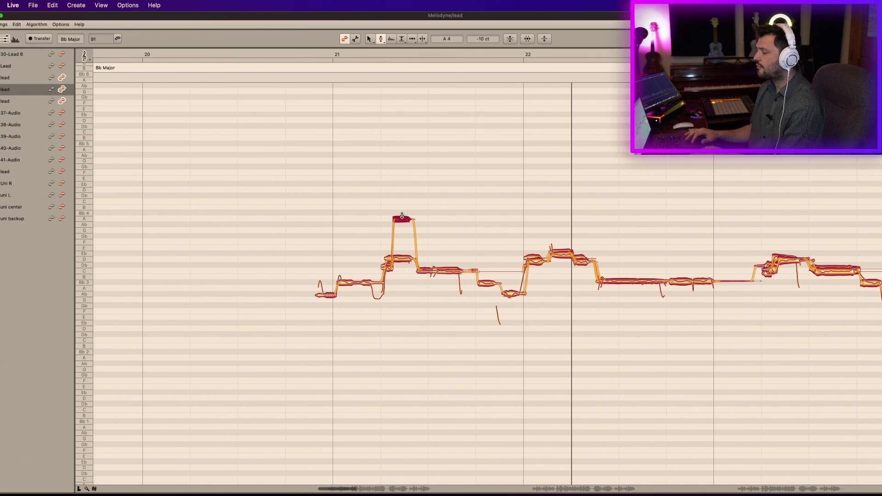
double_click(399, 218)
key("super+z")
key("super+z")
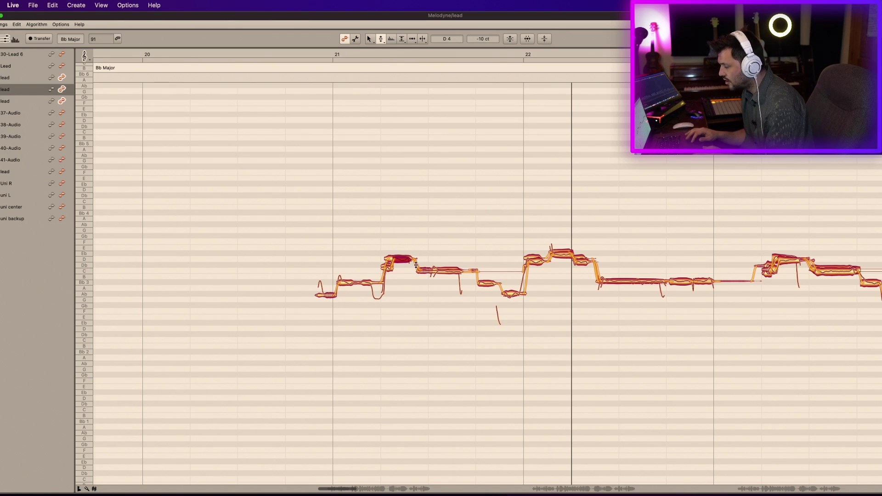
left_click_drag(416, 265, 411, 285)
key("super+z")
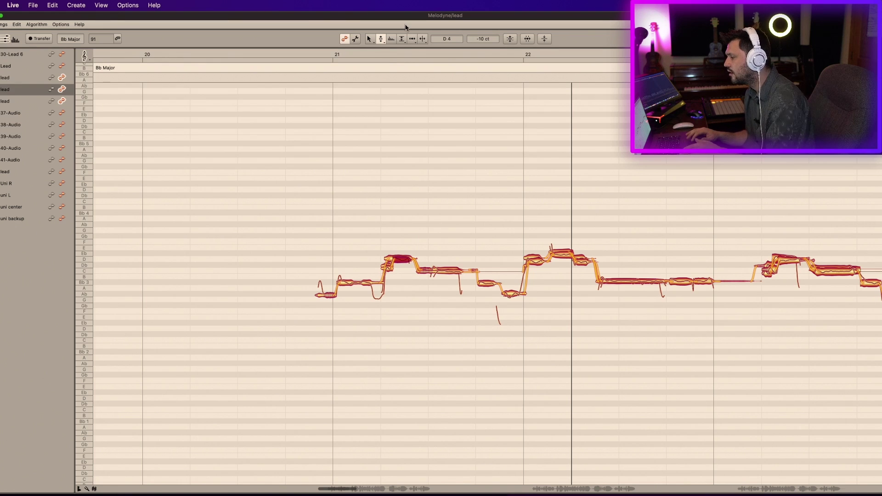
Reduce the pitch modulation of the lead's Bb3 notes at the start of bar 21 to 0 % and play the result
left_click(381, 39)
left_click(386, 54)
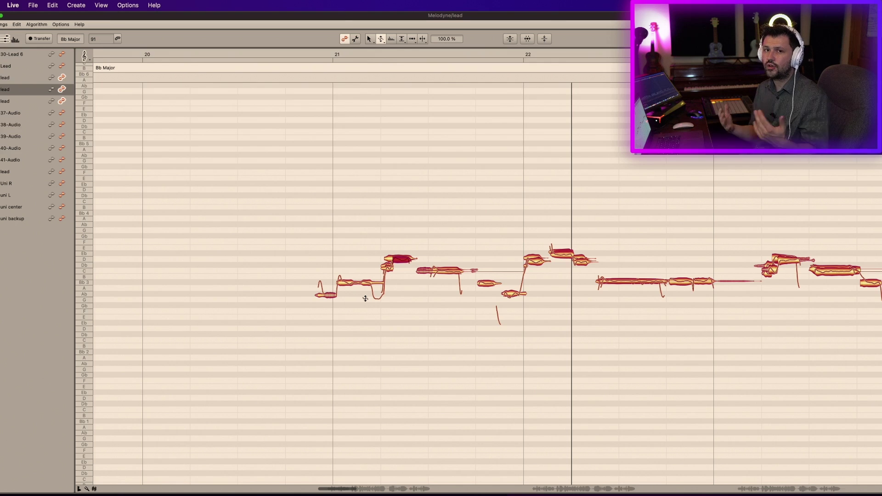
mouse_move(354, 282)
left_mouse_down()
mouse_move(355, 336)
mouse_move(343, 228)
mouse_move(349, 362)
mouse_move(344, 294)
left_mouse_up()
double_click(351, 283)
double_click(352, 282)
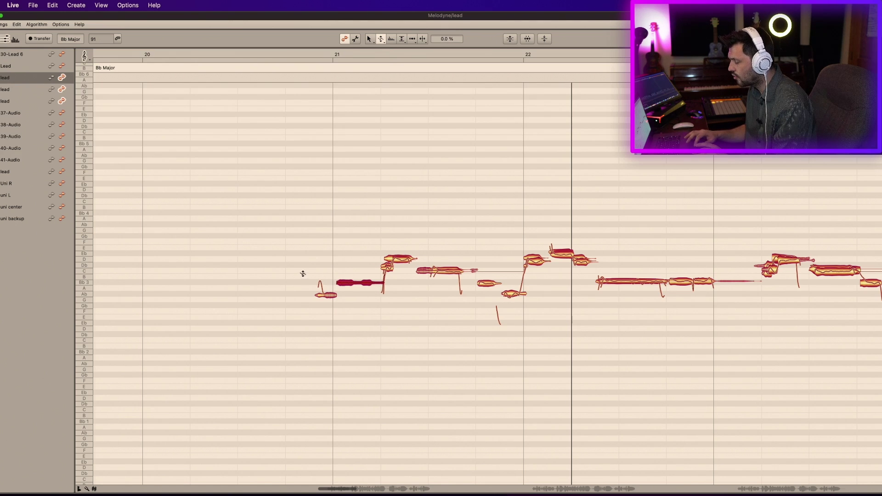
left_click(318, 245)
key("space")
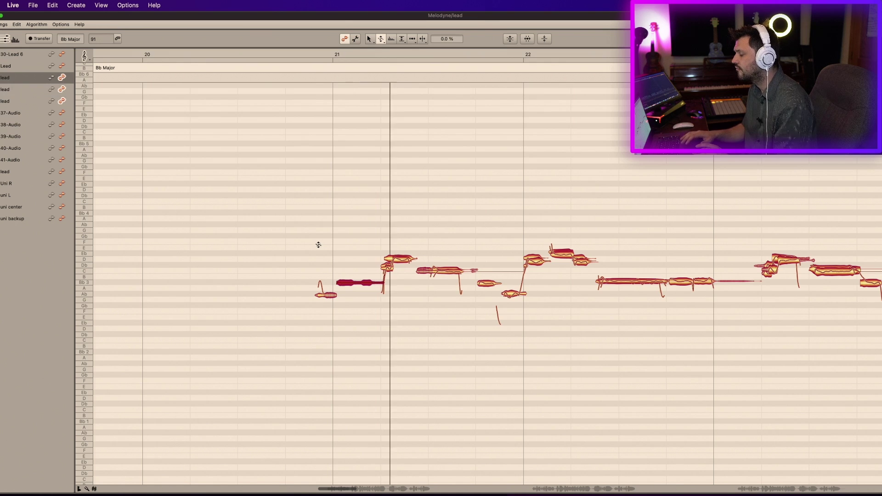
Try flattening the pitch modulation of all notes on the three lead tracks to 0 % and undo it
left_click(319, 245)
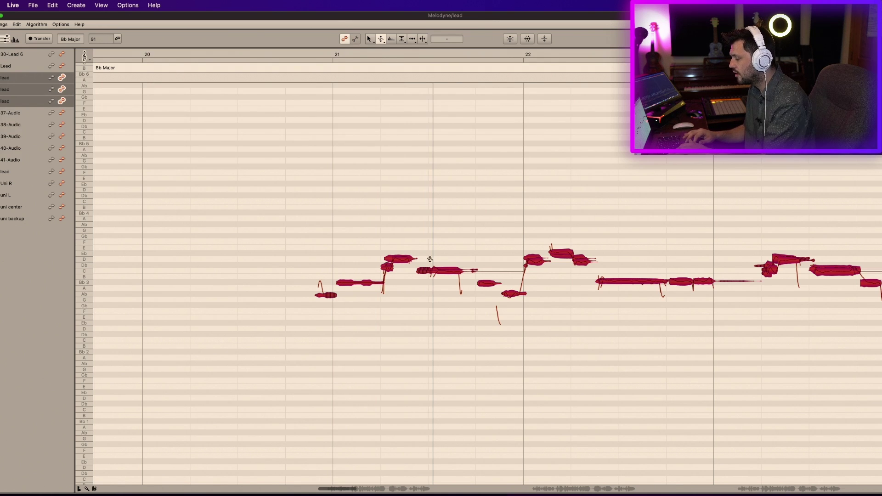
key("space")
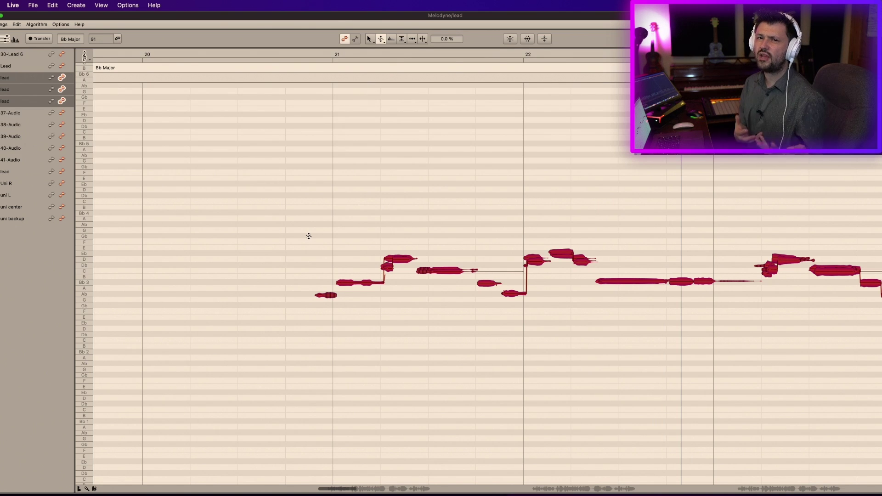
key("super+z")
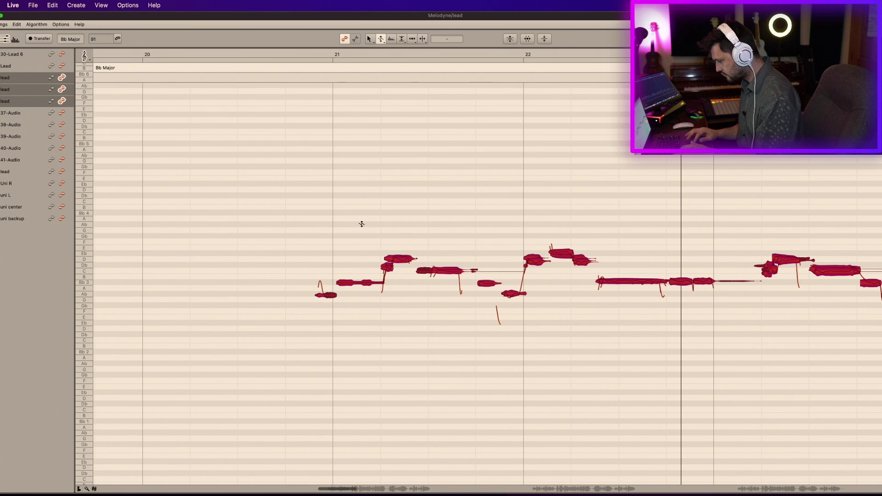
Activate the Formant Tool and select all notes on the three lead tracks
left_click(385, 43)
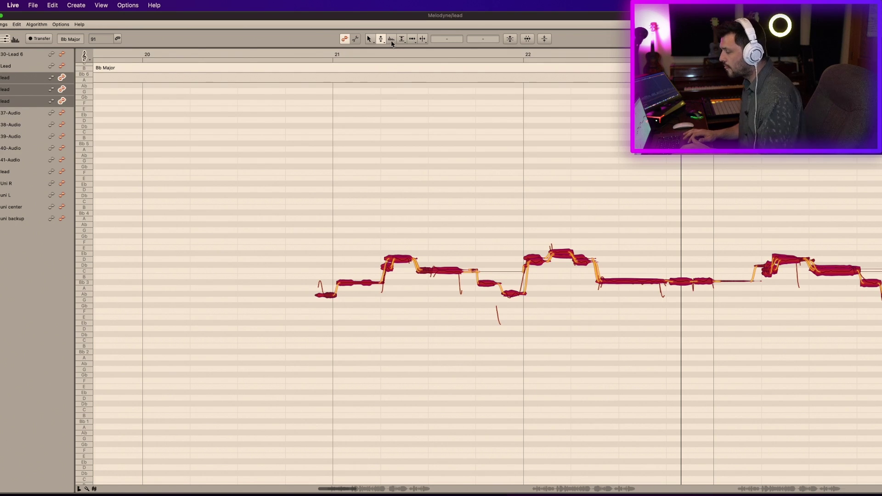
key("super+a")
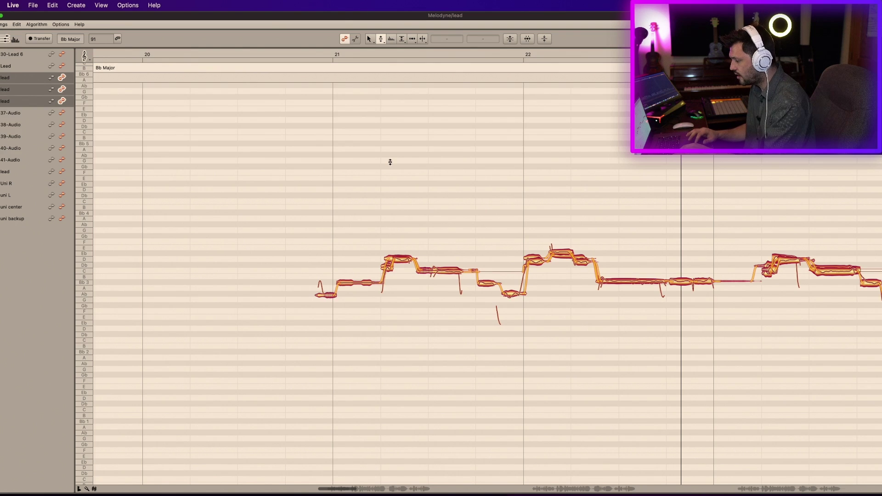
left_click(393, 41)
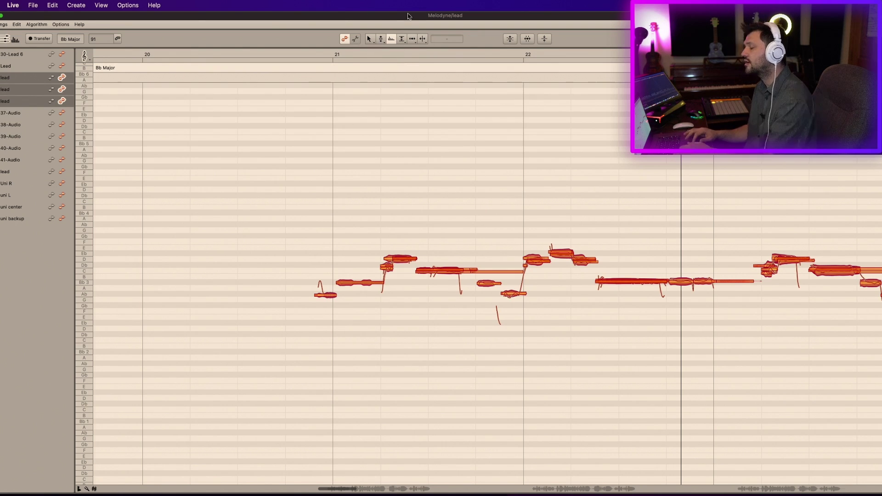
key("super+a")
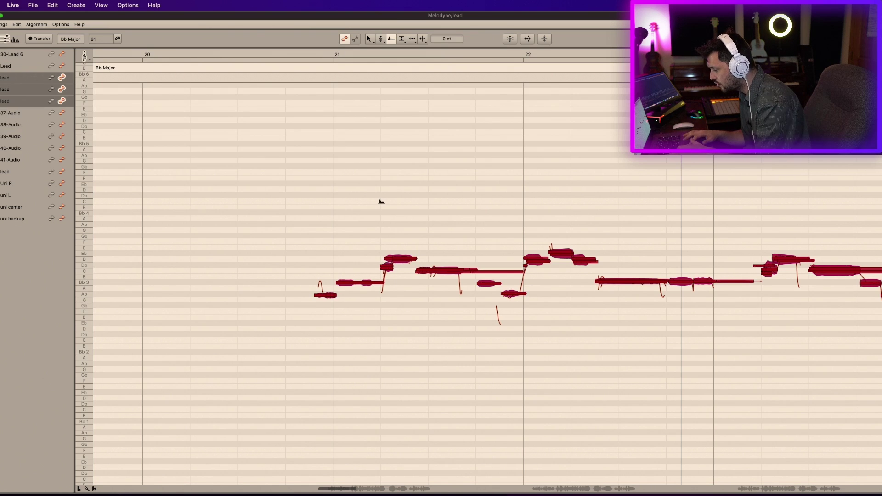
Reselect all notes on the three lead tracks and play the passage in bar 21
left_click(394, 239)
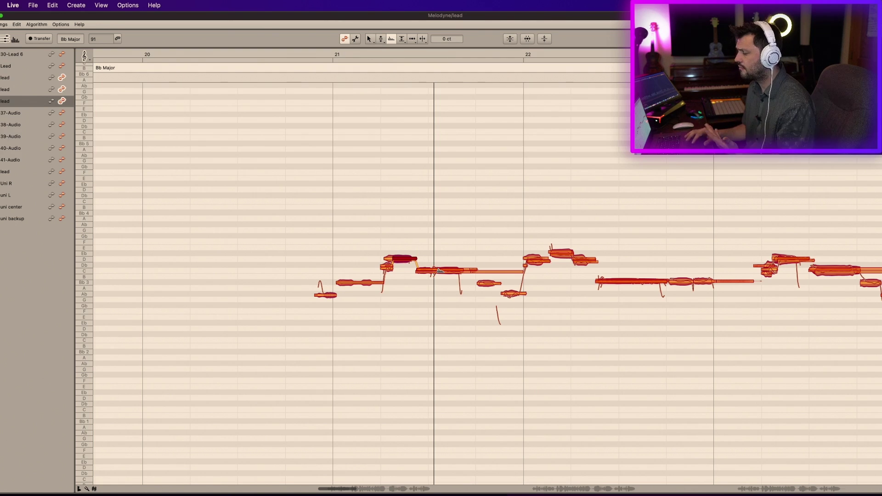
key("super+a")
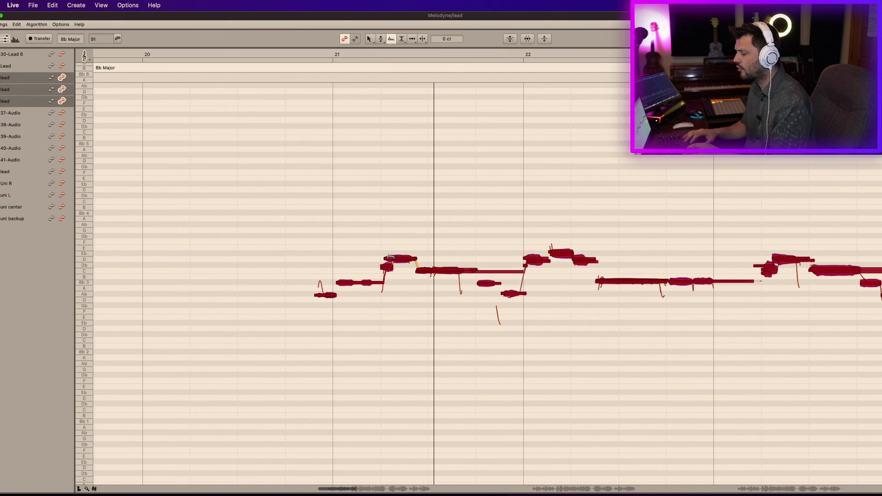
left_click(305, 227)
key("super+a")
key("space")
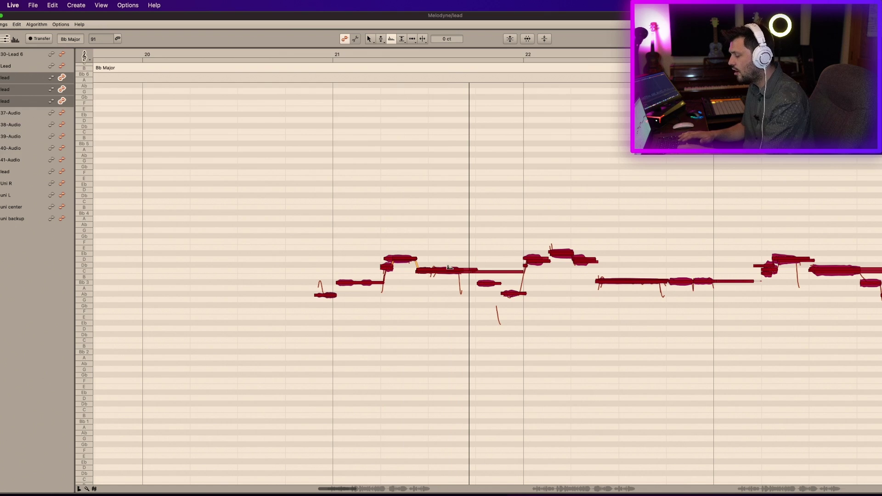
Try lowering the formants of all lead notes to -70 ct and -297 ct during playback, and return them to 0 ct
double_click(402, 260)
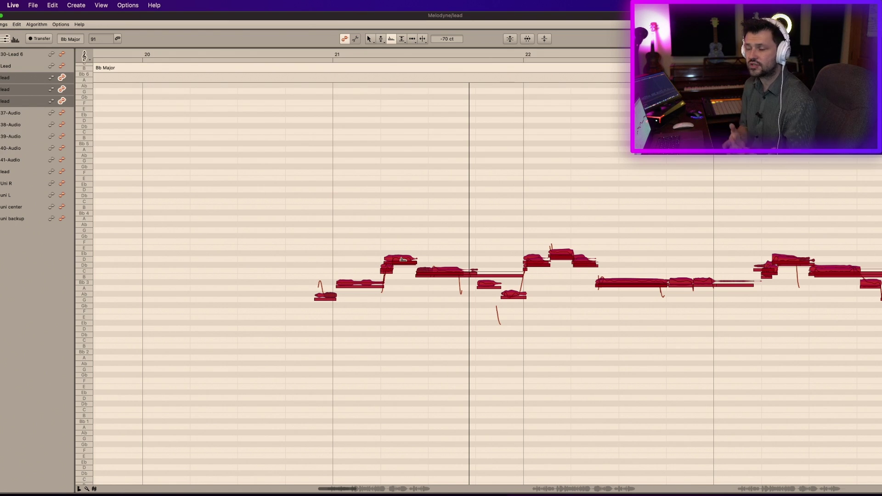
key("space")
key("space")
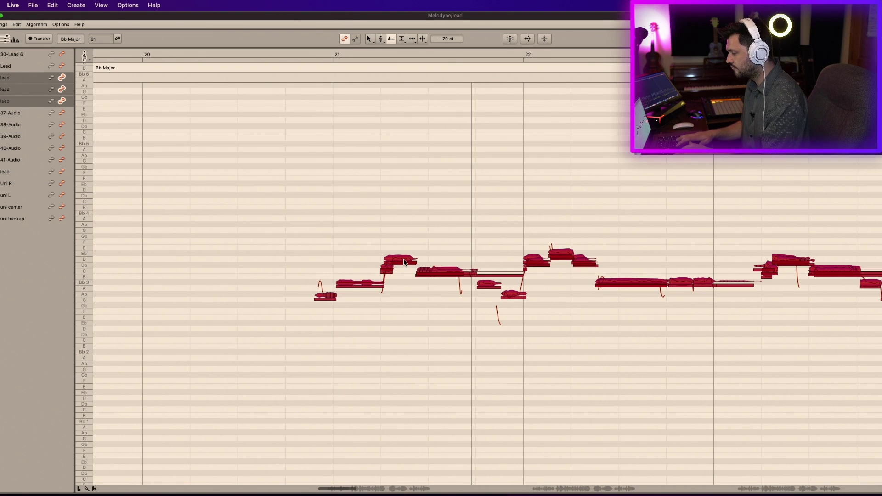
double_click(346, 243)
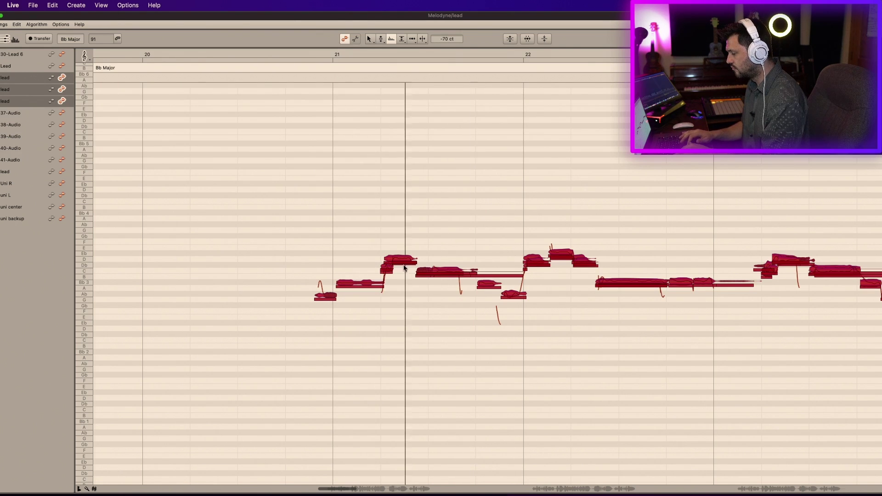
mouse_move(399, 262)
left_mouse_down()
mouse_move(399, 274)
mouse_move(399, 248)
left_mouse_up()
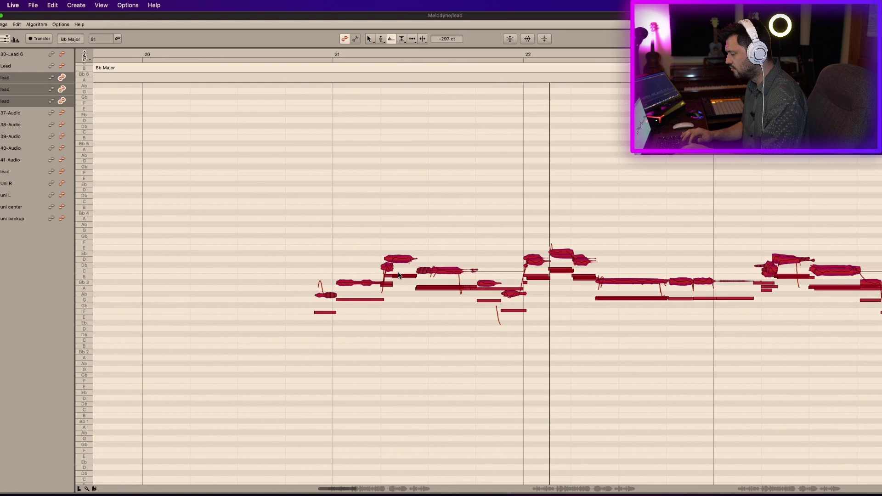
left_click(401, 260)
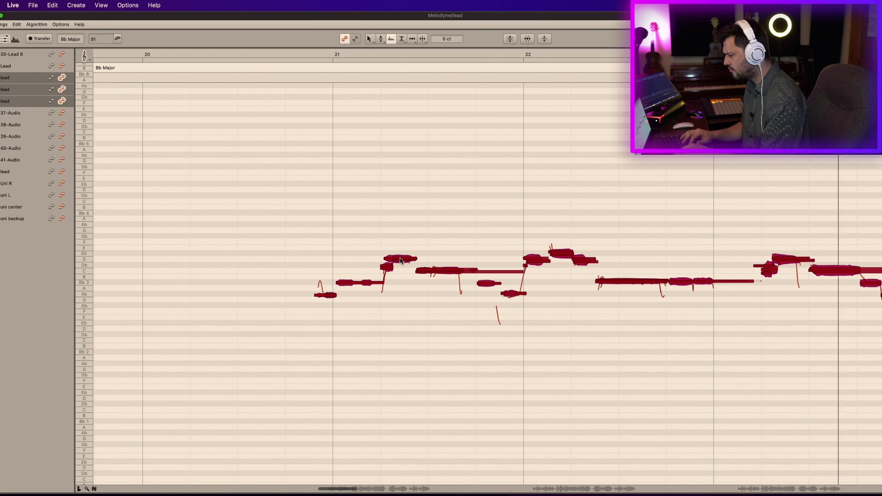
key("super+a")
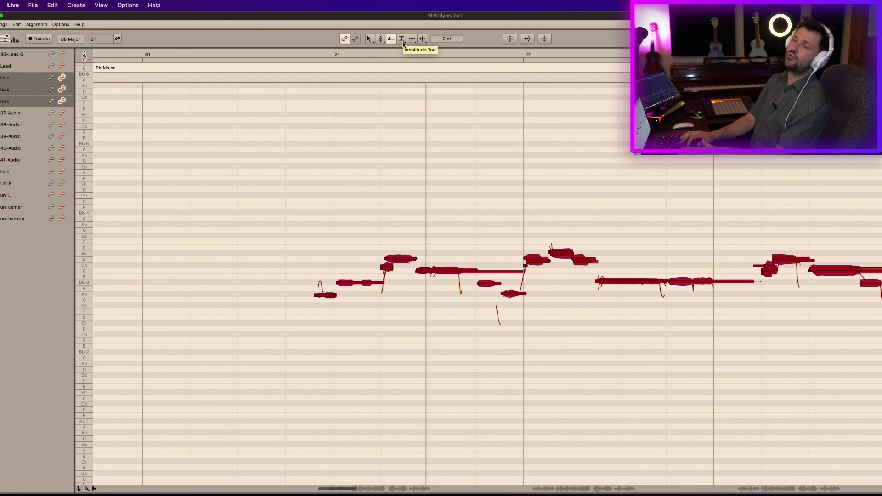
Look through the Amplitude Tool's variants and change the lead notes' amplitude to -0.12 dB
left_click(404, 40)
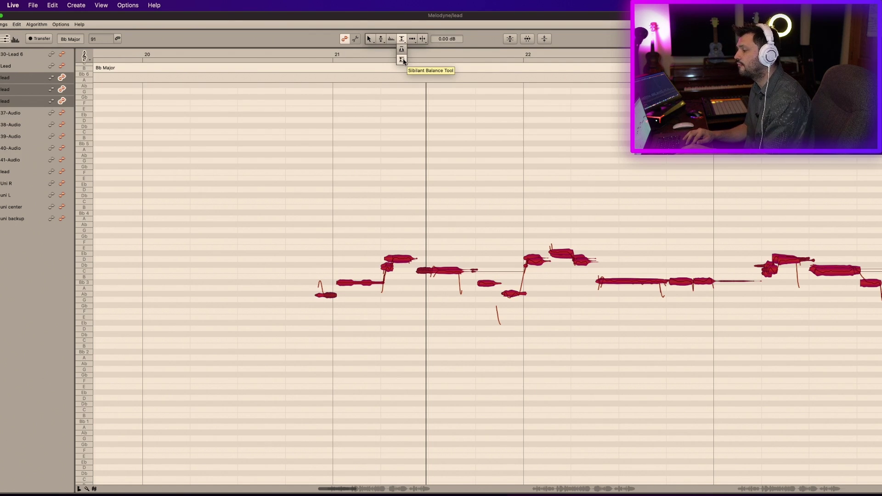
left_click(404, 62)
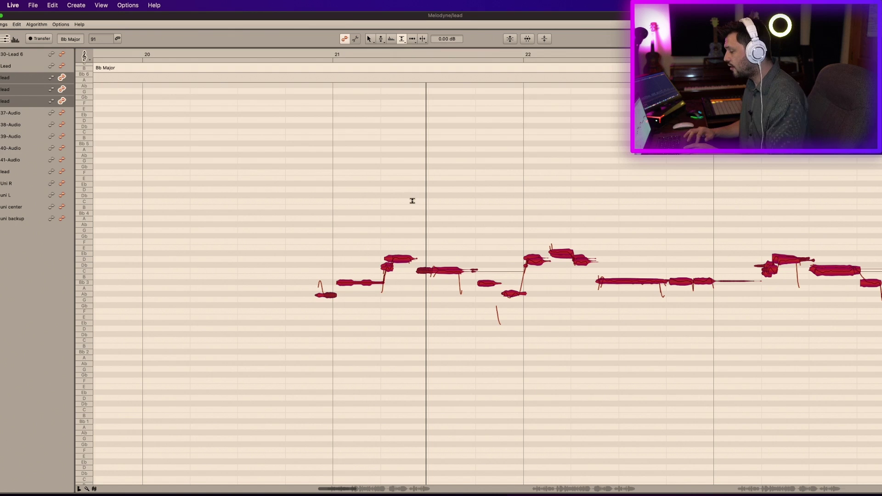
left_click(402, 42)
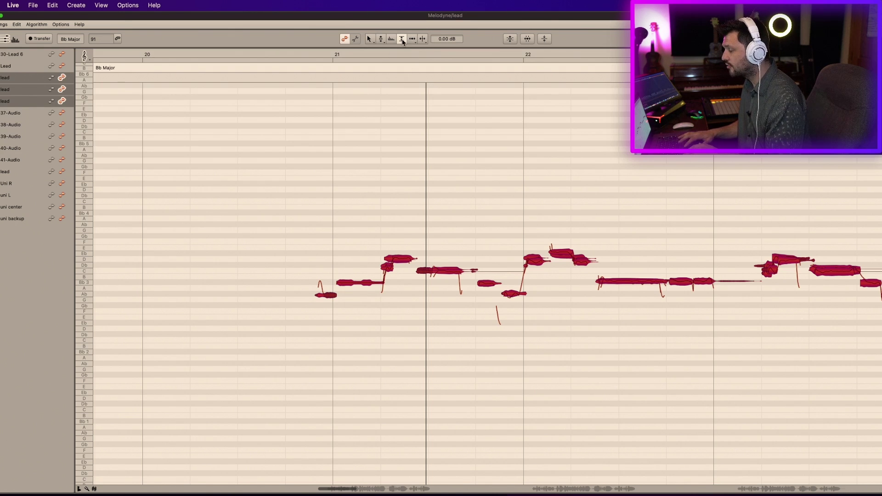
left_click(445, 270)
left_click(445, 248)
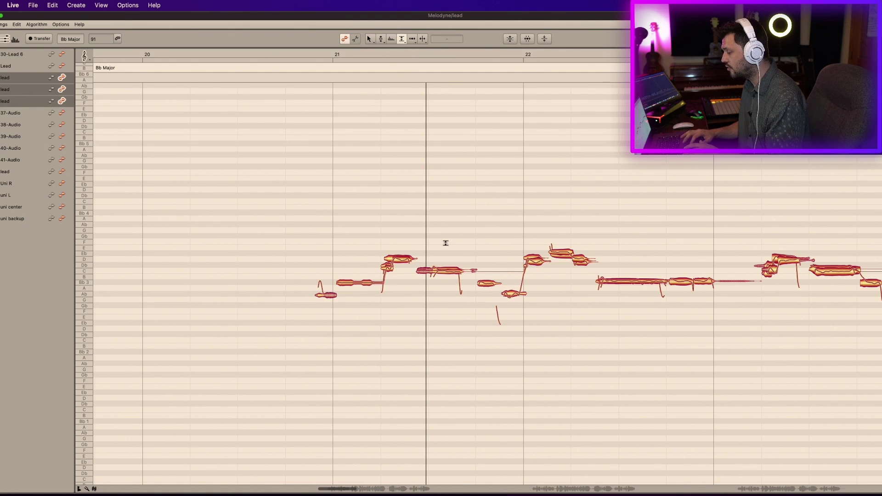
left_click_drag(446, 272, 432, 252)
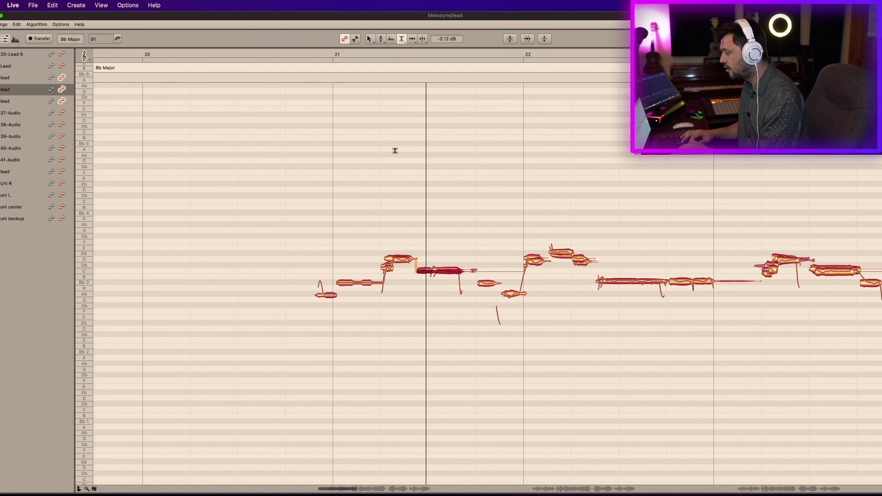
Try fading in the lead's D4 and Bb3 notes in bar 21 with the Fade Tool
left_click(403, 40)
left_click(403, 50)
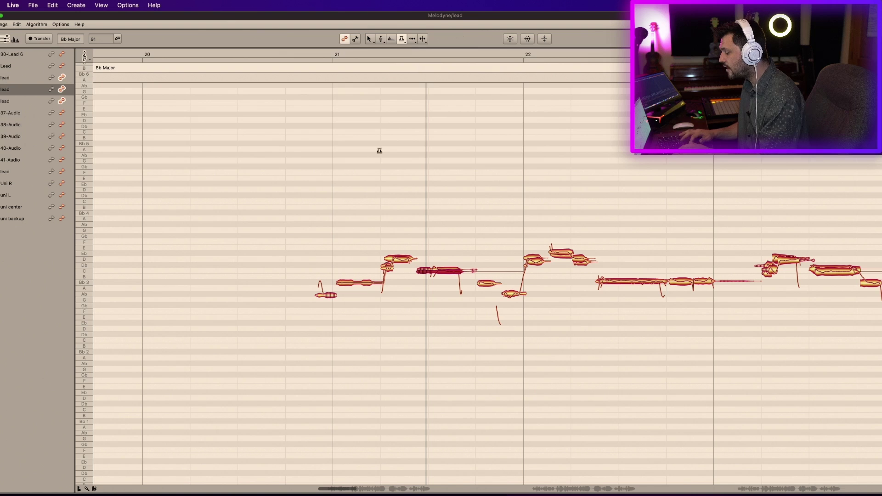
left_click(402, 260)
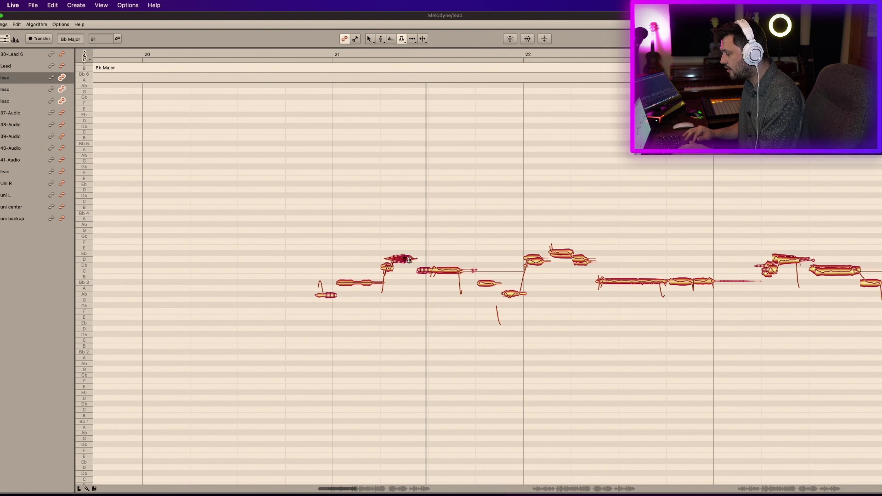
left_click(396, 259)
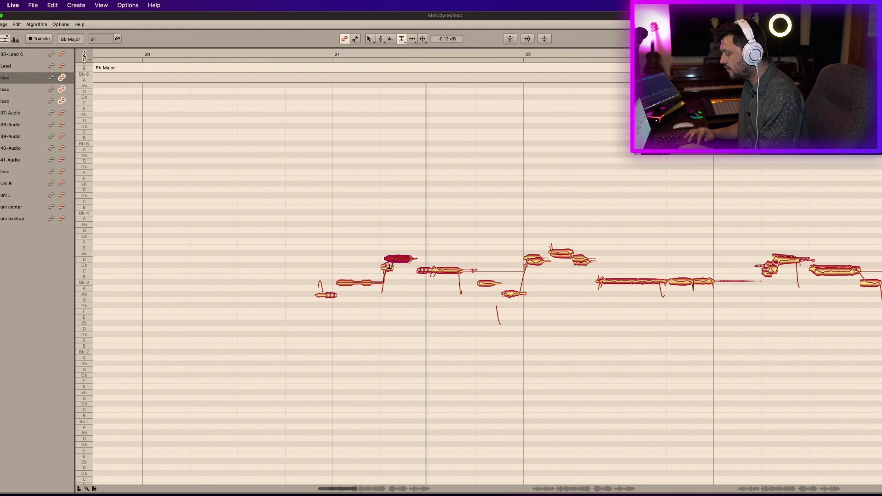
left_click(403, 40)
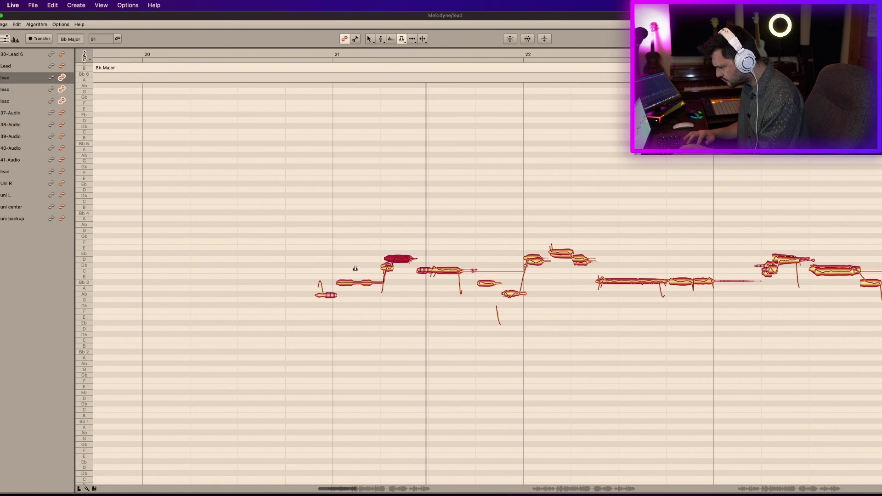
left_click_drag(336, 285, 349, 284)
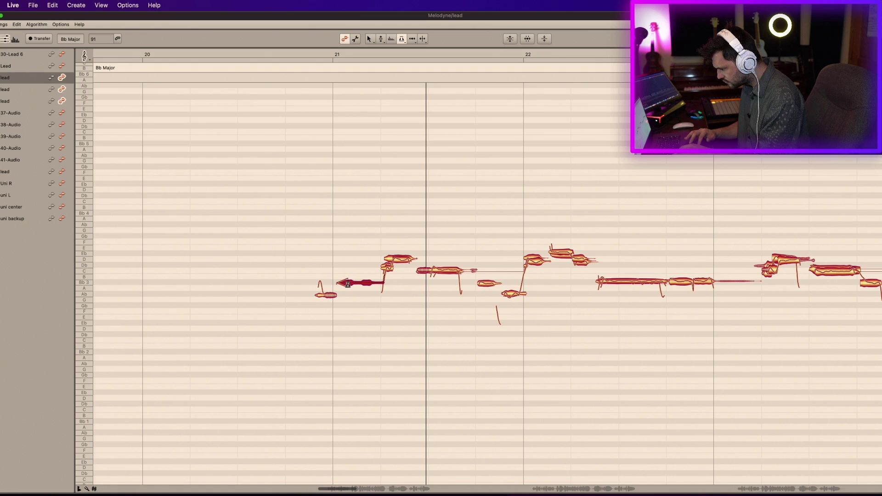
mouse_move(347, 284)
left_mouse_down()
mouse_move(339, 294)
mouse_move(363, 291)
mouse_move(348, 293)
left_mouse_up()
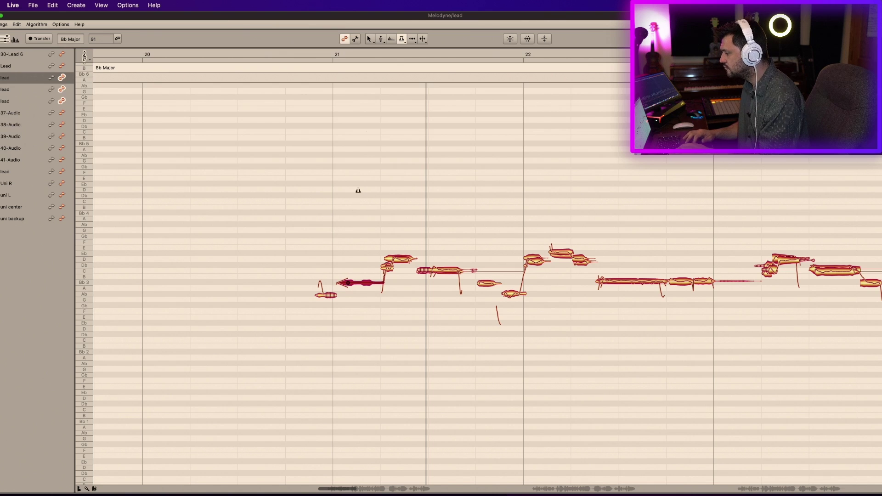
Try the Sibilant Balance Tool at -100 % on the lead's Ab3 note just before bar 21, play it and undo the change
left_click(404, 43)
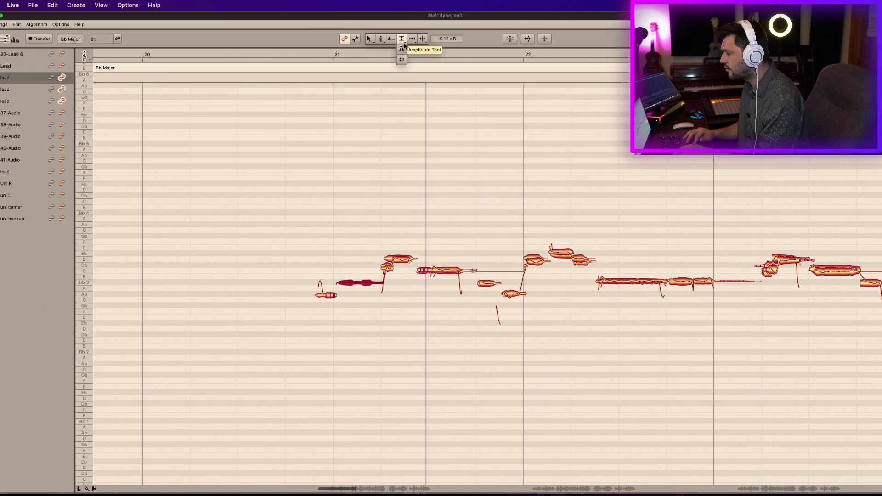
left_click(402, 60)
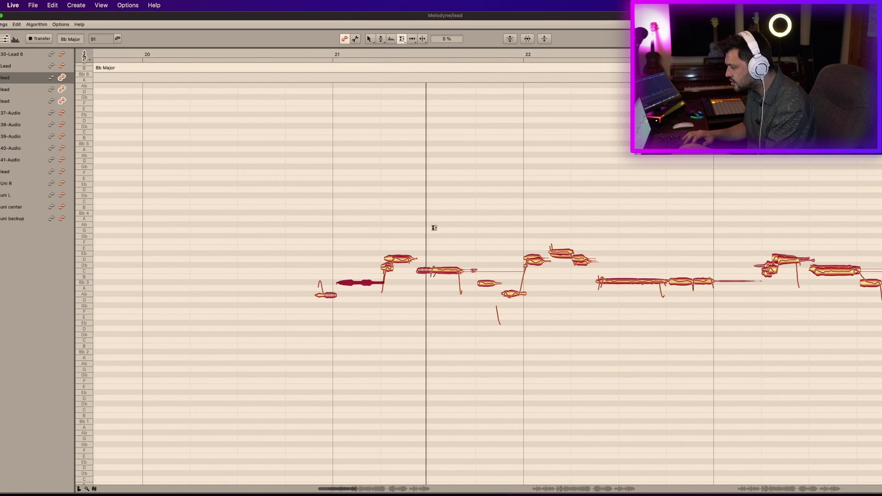
left_click_drag(330, 297, 311, 331)
key("space")
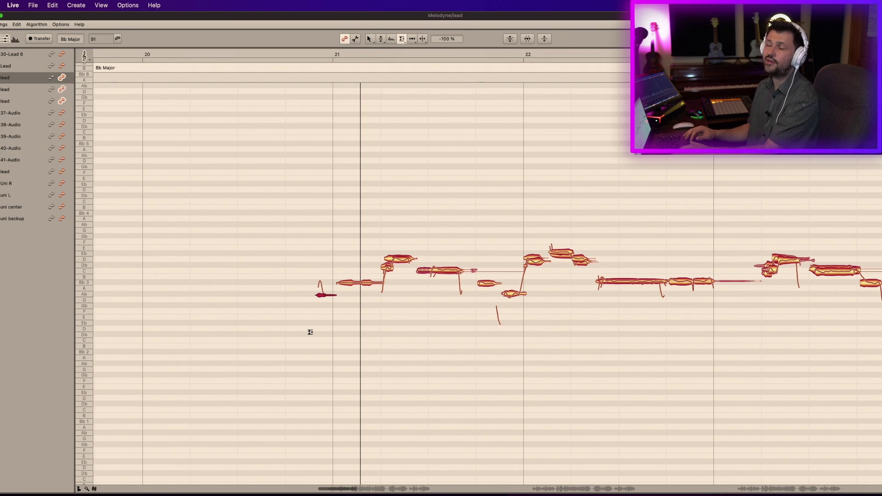
key("super+z")
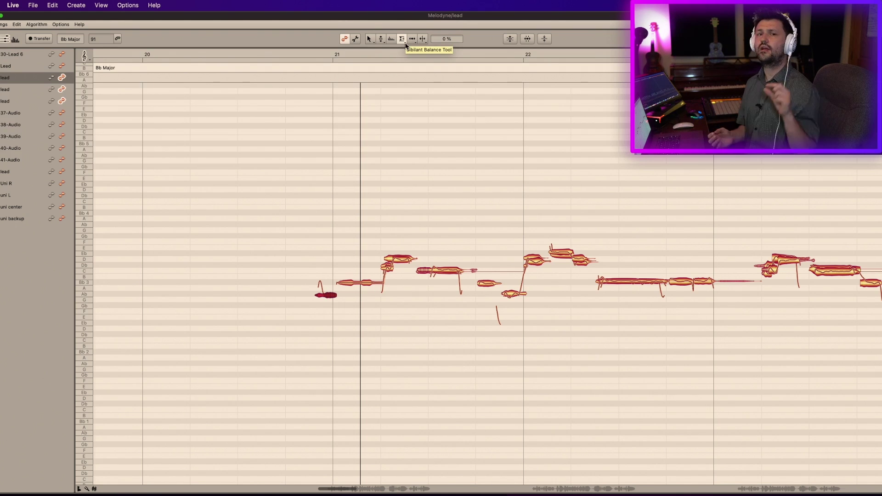
Activate the Timing Tool and set the time grid to 1/16
left_click(413, 39)
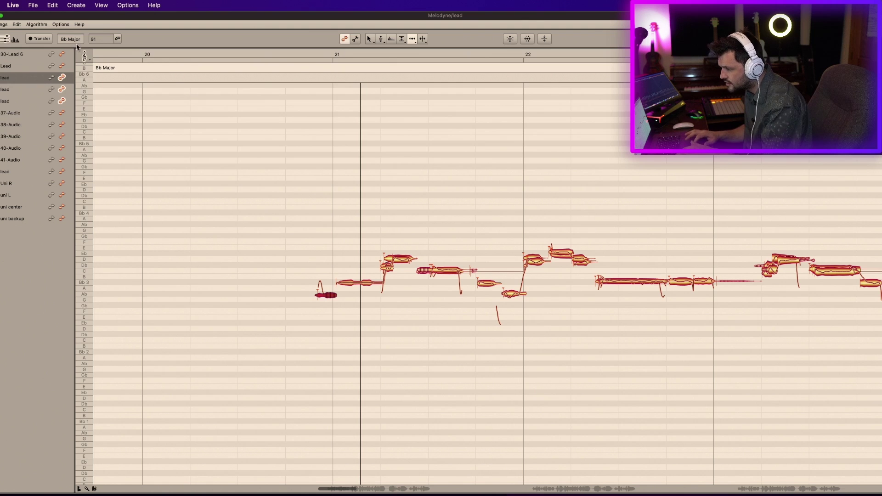
left_click(60, 24)
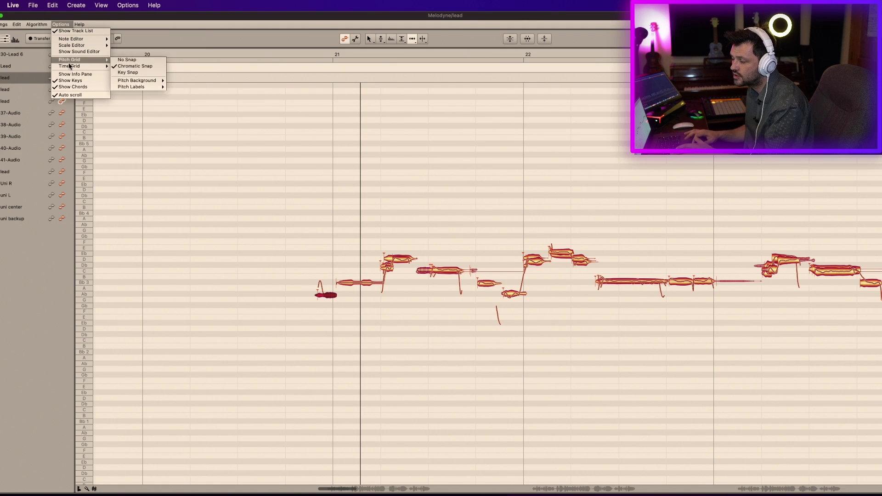
mouse_move(81, 67)
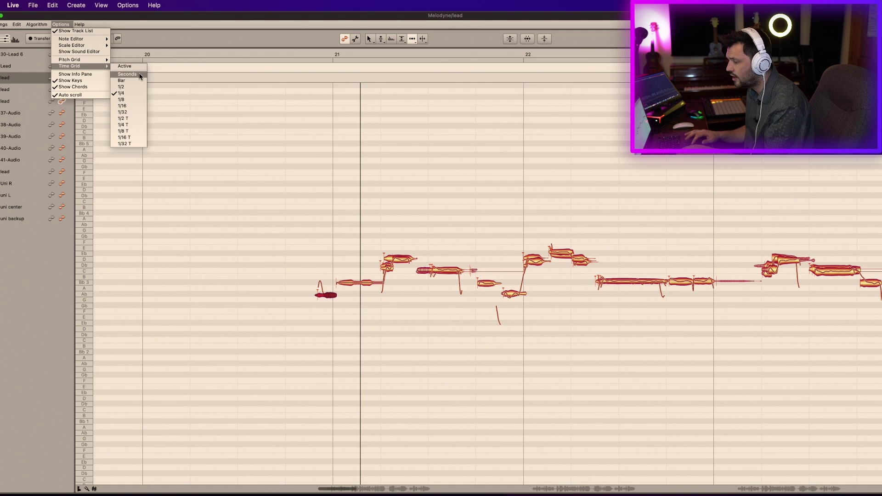
left_click(129, 104)
Try stretching the start of the lead's D4 note in bar 21 earlier, play the result and undo it
left_click(391, 256)
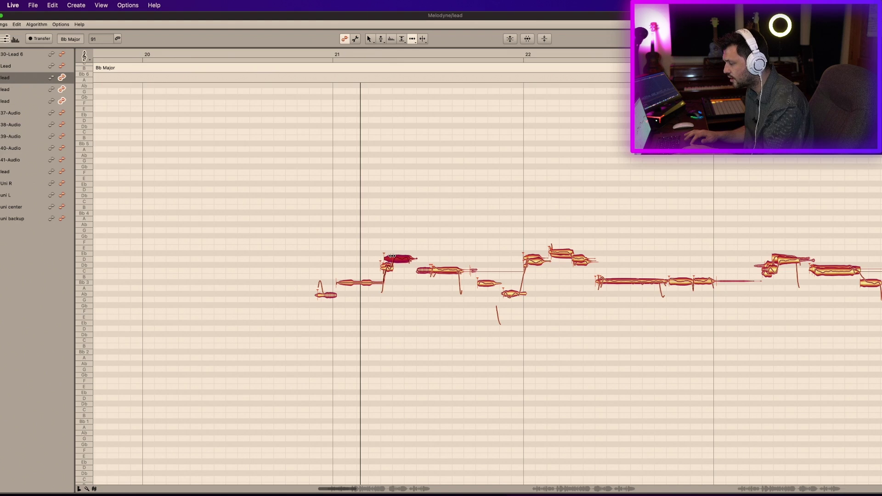
left_click_drag(391, 256, 361, 256)
key("space")
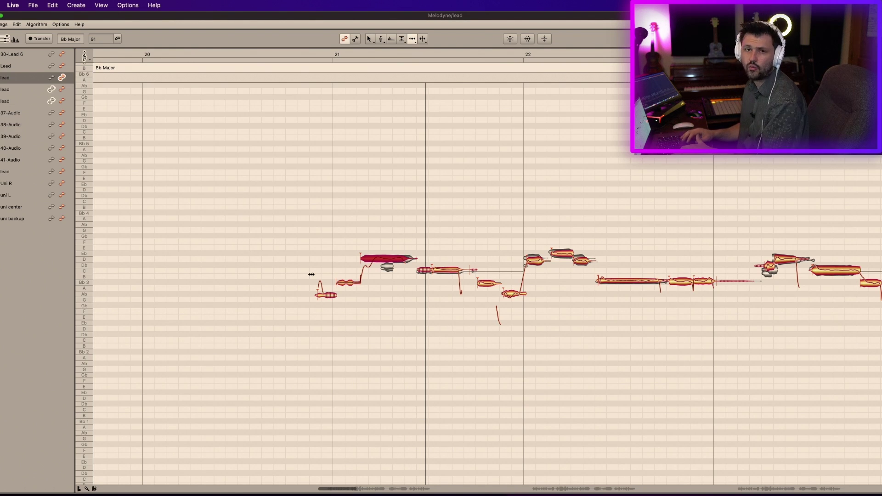
key("super+z")
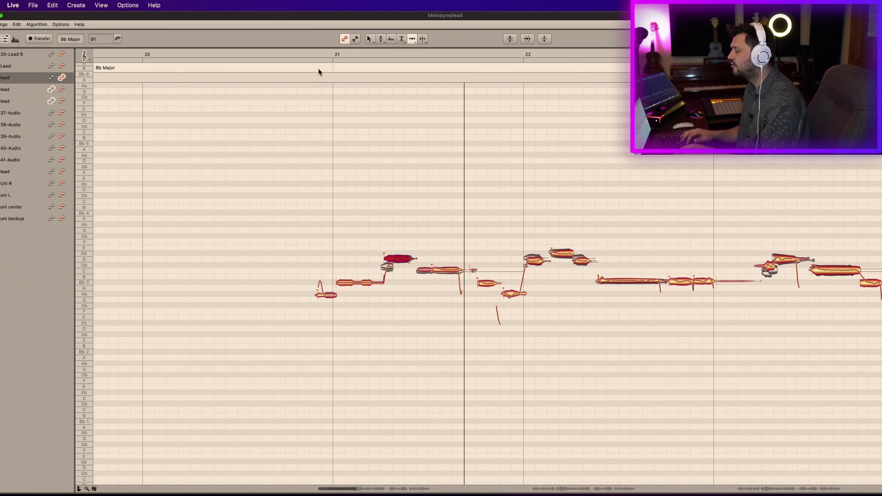
Activate the Time Handle Tool, shift the inner timing of the lead's long Bb3 note in bar 22 and play it
left_click(412, 39)
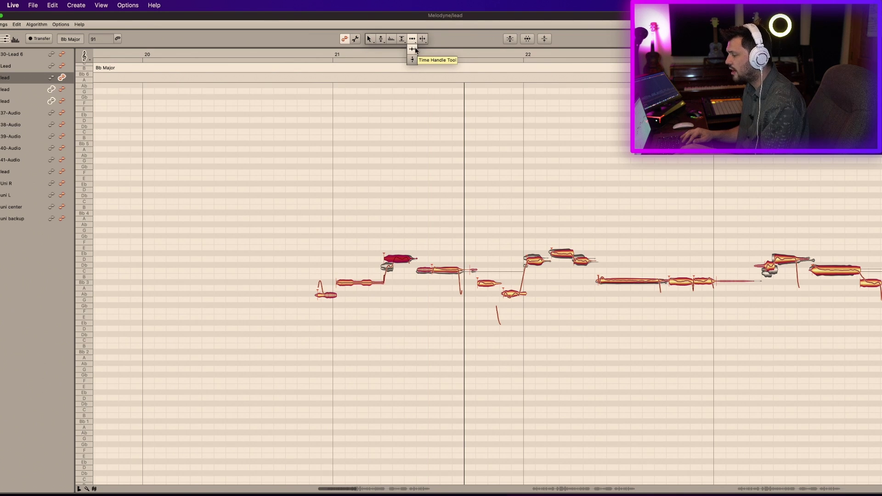
left_click(415, 50)
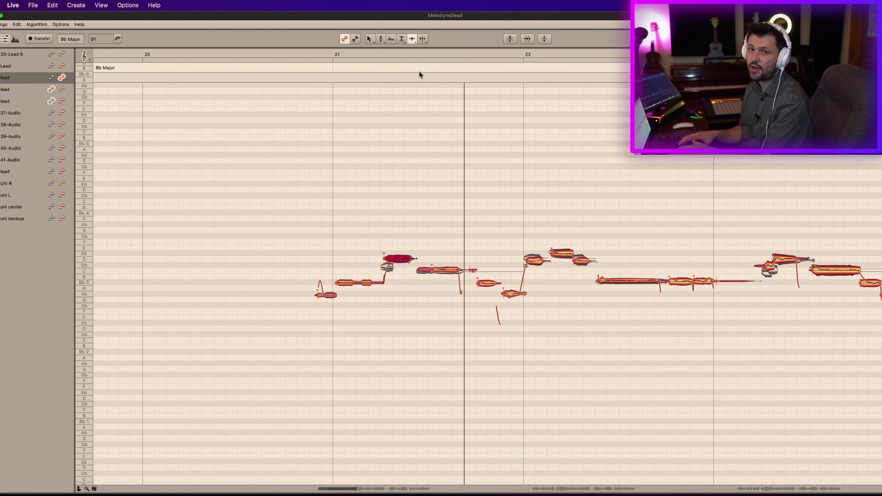
left_click(623, 280)
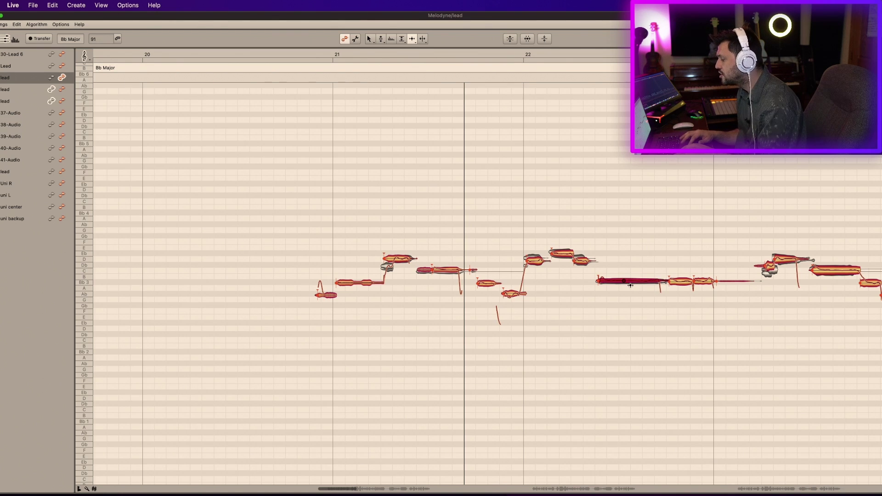
key("space")
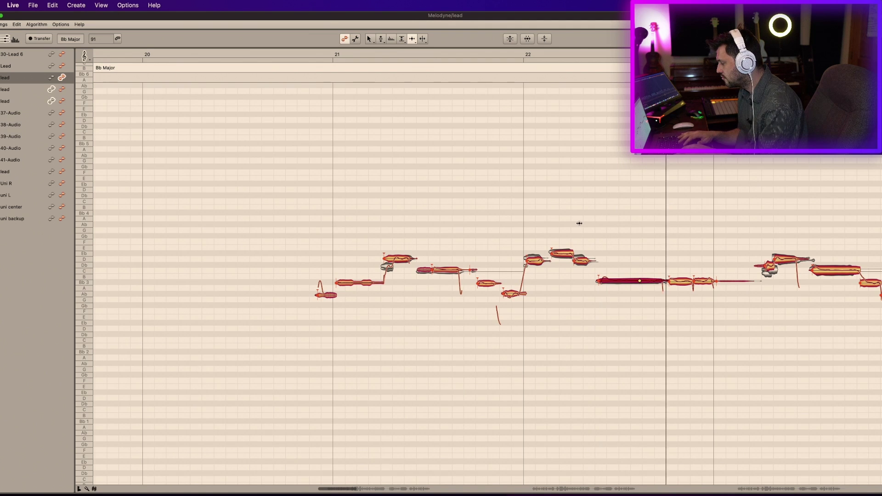
key("super+space")
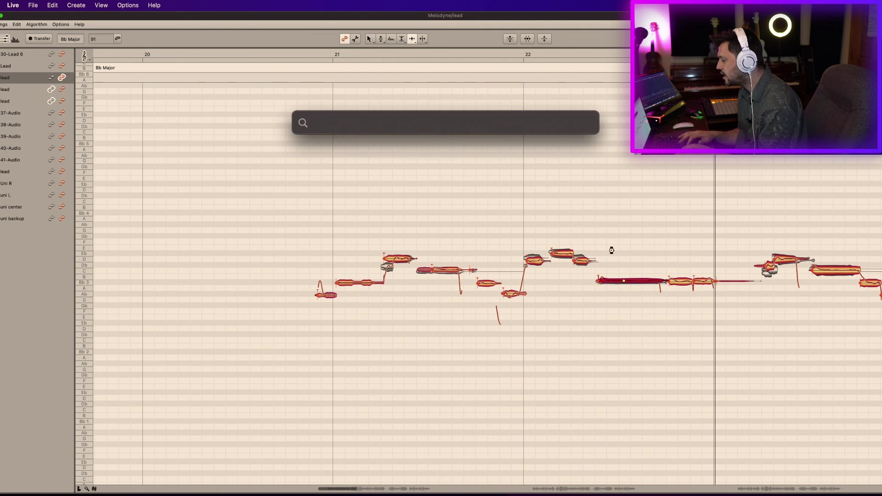
key("Escape")
left_click(624, 254)
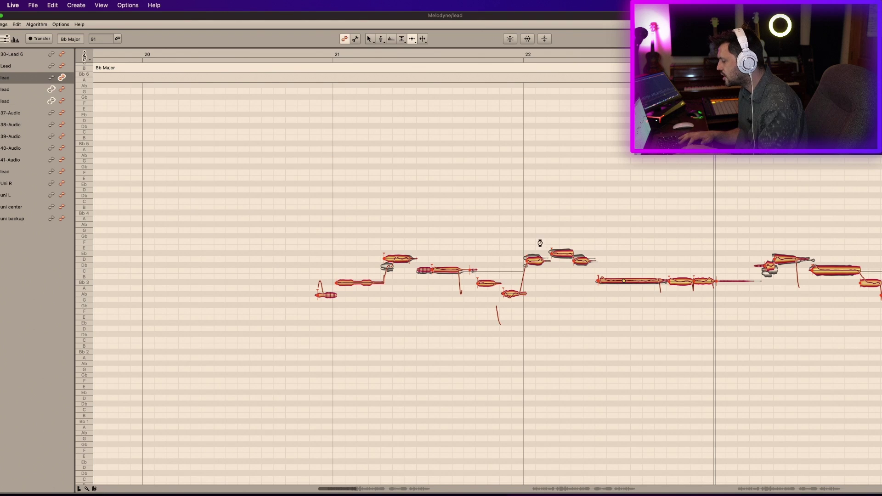
Try shifting the middle of the lead's C4 note in bar 21 earlier with a time handle, play it and undo the change
left_click(447, 272)
left_click_drag(447, 270, 431, 270)
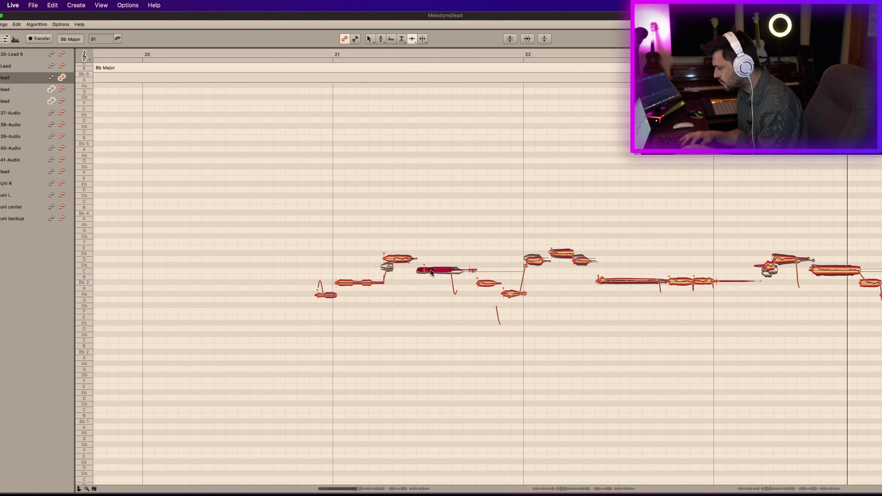
key("space")
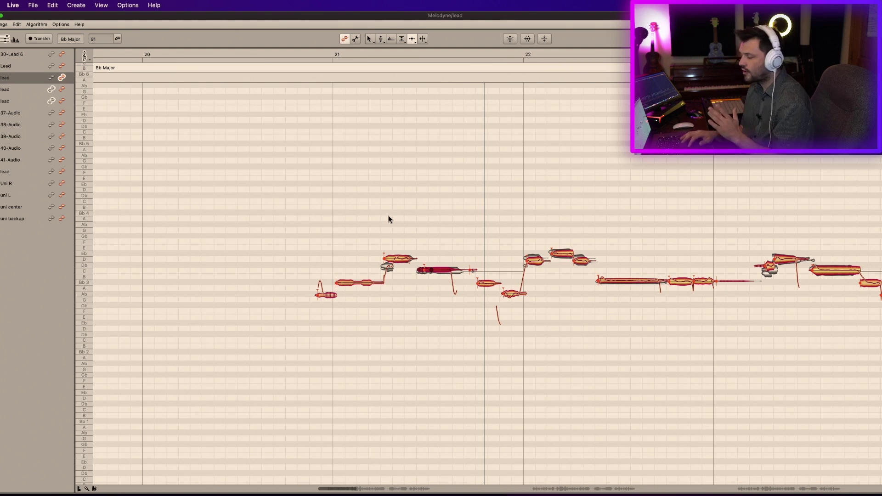
key("super+z")
left_click(377, 216)
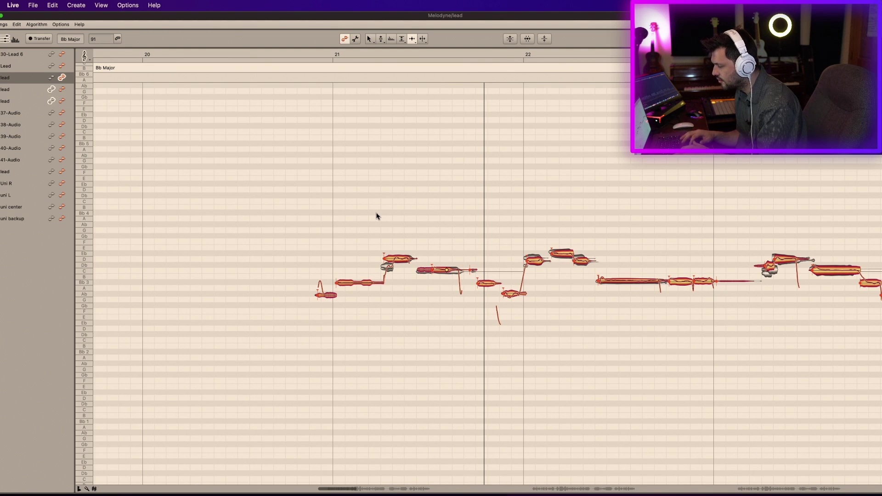
Compare bar 21 in playback without and with the C4 note's time handle change, then undo that change again
key("space")
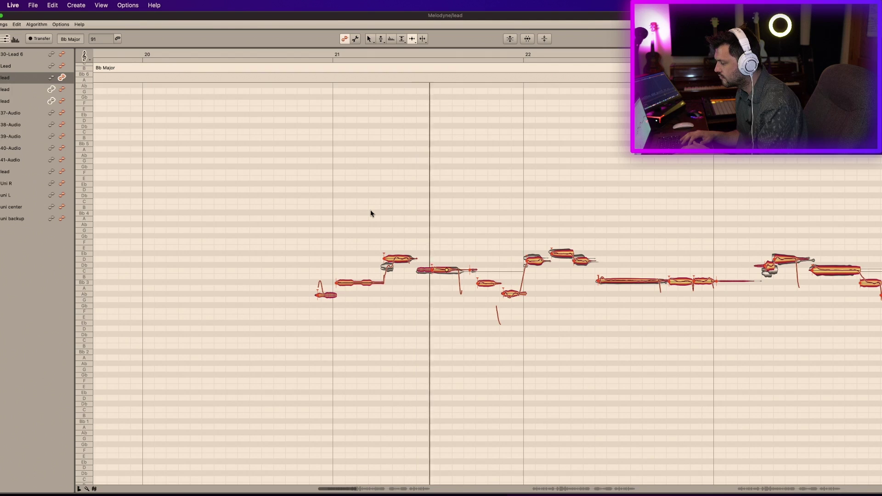
key("space")
key("space")
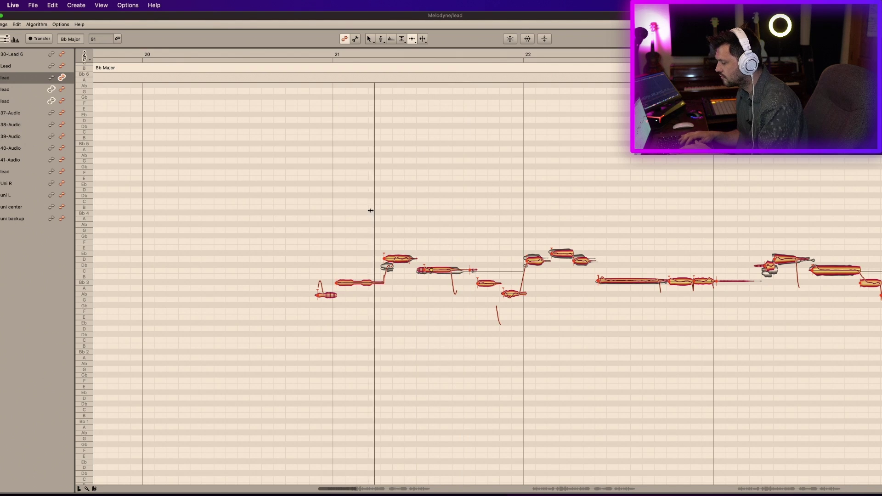
key("space")
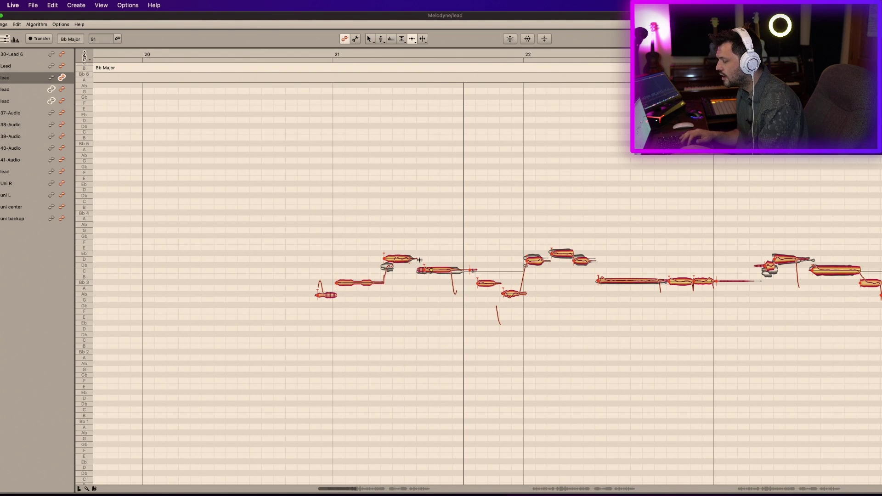
key("super+z")
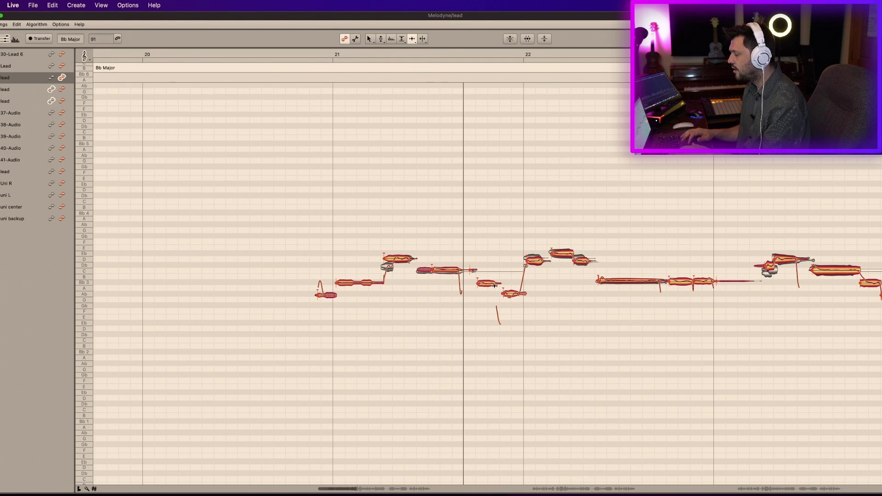
Adjust the attack speed of the lead's D4 note in bar 21 to -7.0 % and play the result
left_click(415, 42)
left_click(412, 60)
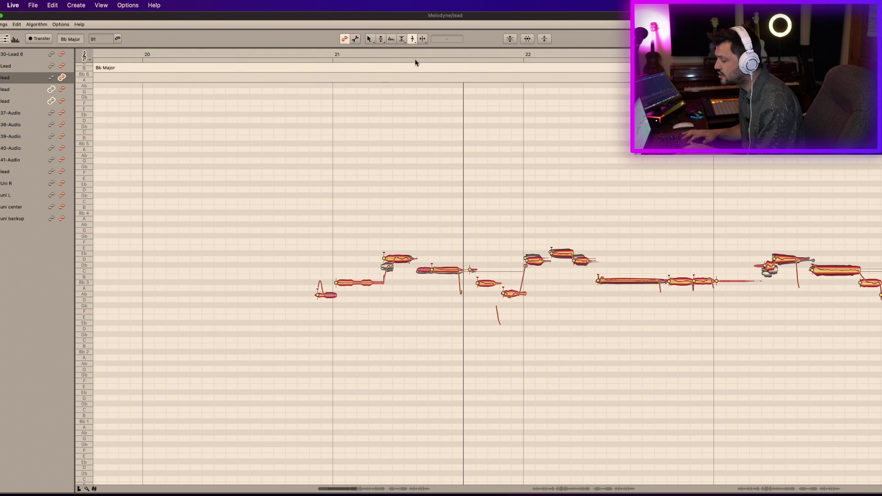
left_click_drag(385, 259, 404, 262)
key("space")
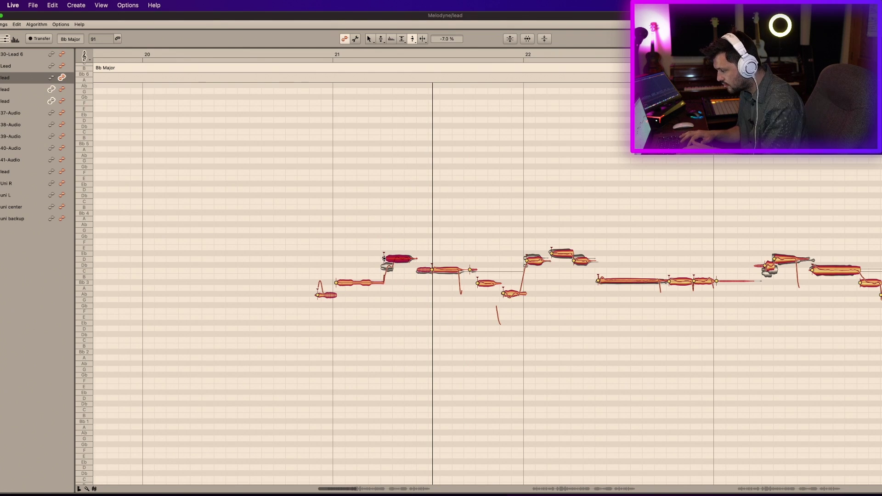
left_click_drag(384, 258, 325, 255)
key("space")
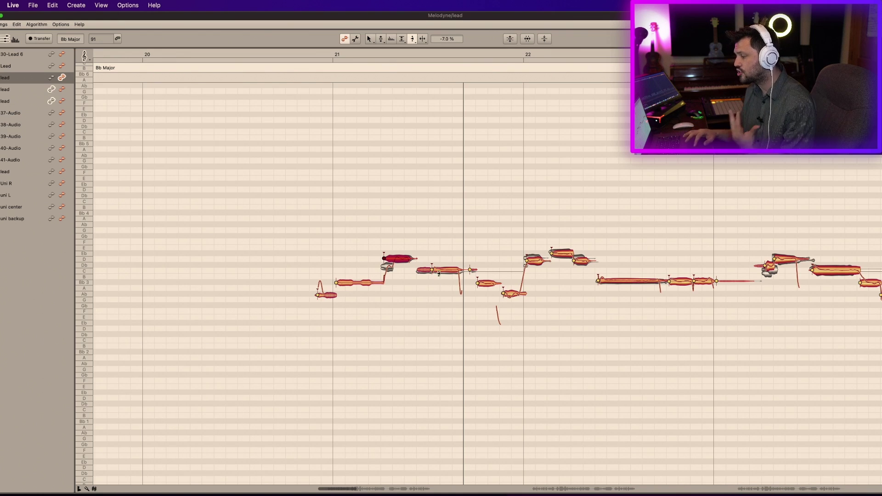
Split the lead's long Bb3 note in bar 22 near its middle with the Note Separation Tool
left_click(423, 39)
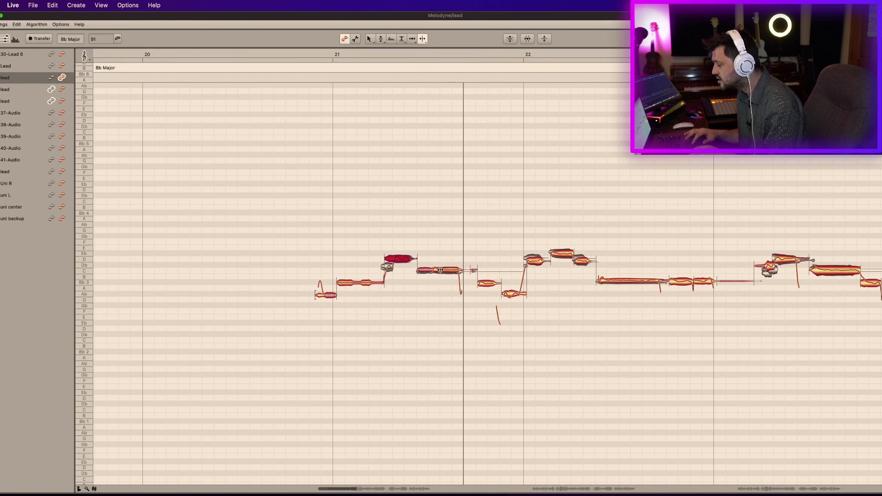
scroll(638, 282, "right", 5)
scroll(637, 283, "right", 3)
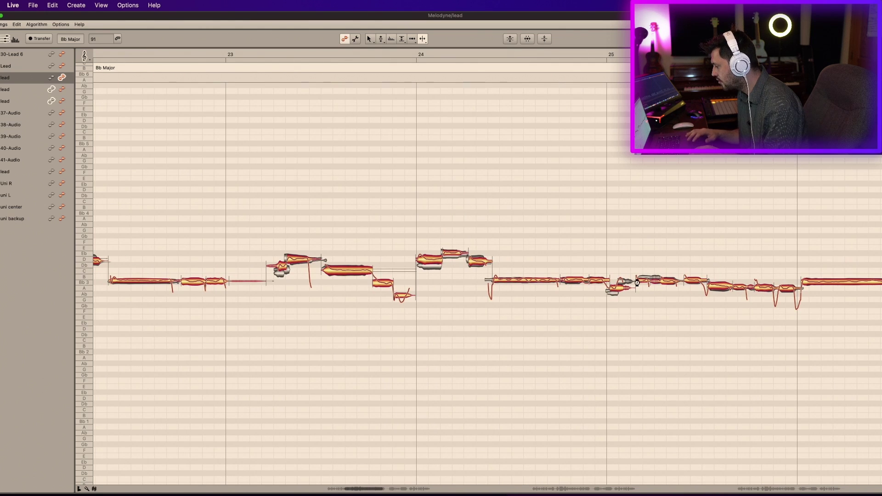
key("space")
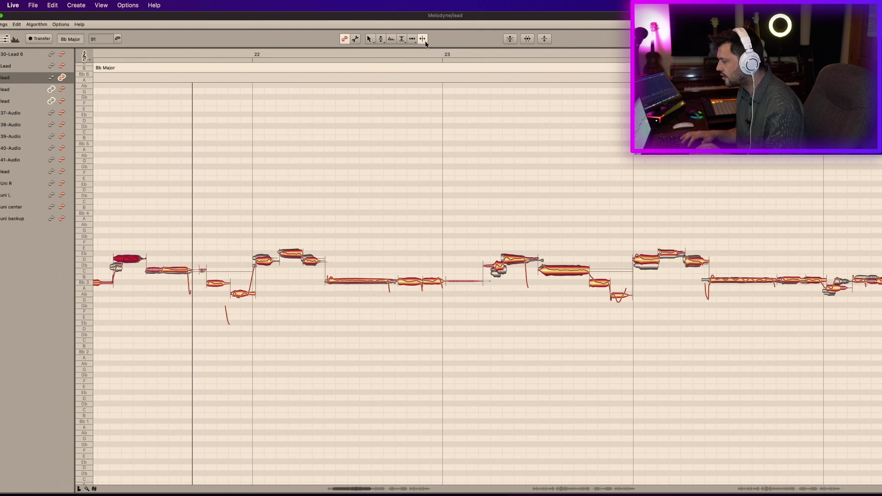
left_click(358, 281)
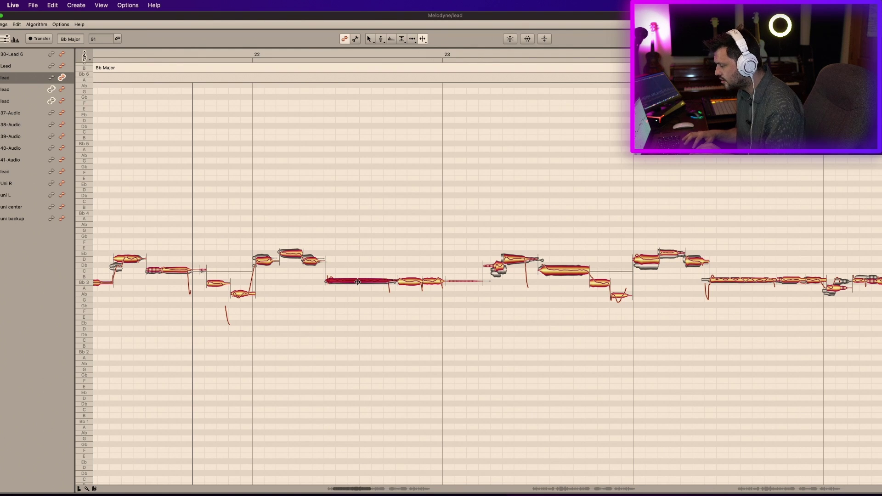
Lower the second part of the split Bb3 note in bar 22 to G3 with the Pitch Tool and play it
left_click(381, 40)
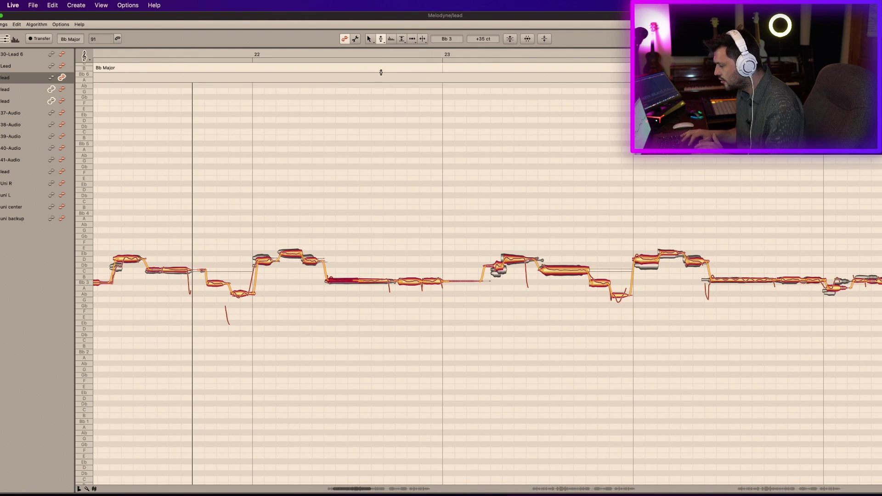
left_click_drag(376, 283, 376, 299)
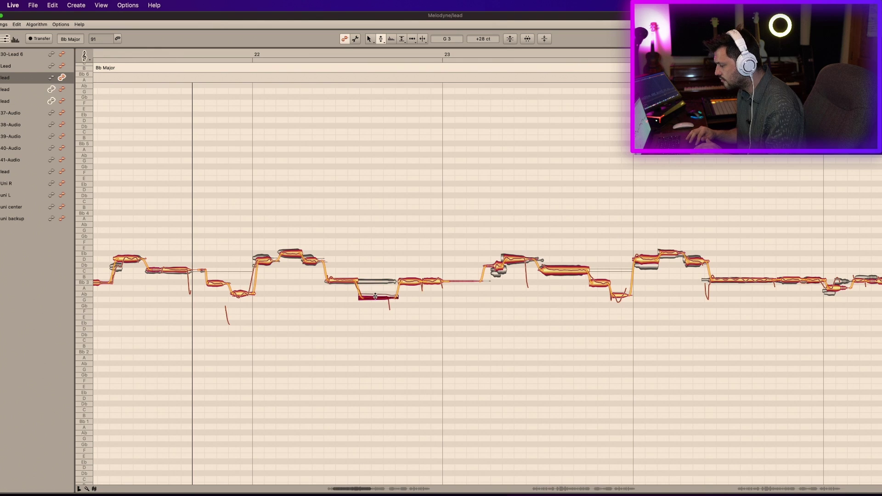
key("space")
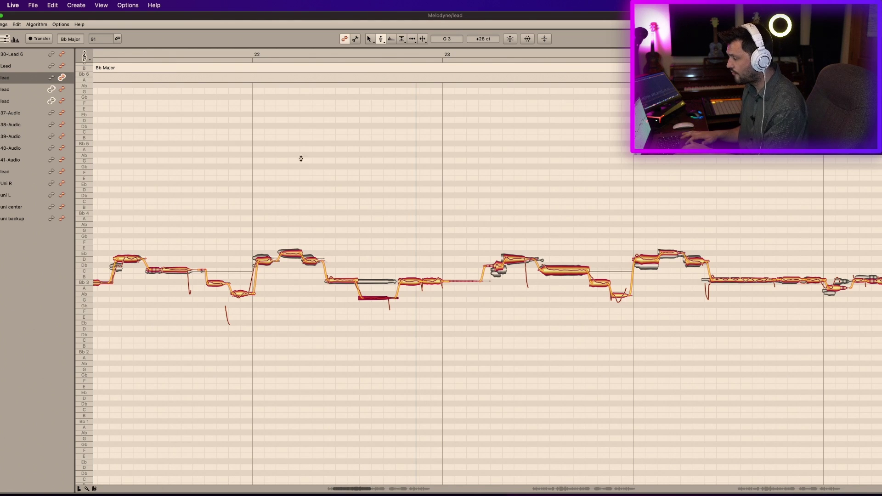
Split the lead's D4 note in bar 21 near its start and toggle the separation type between the Bb3 and Db4 notes in bar 23
scroll(299, 158, "up", 3)
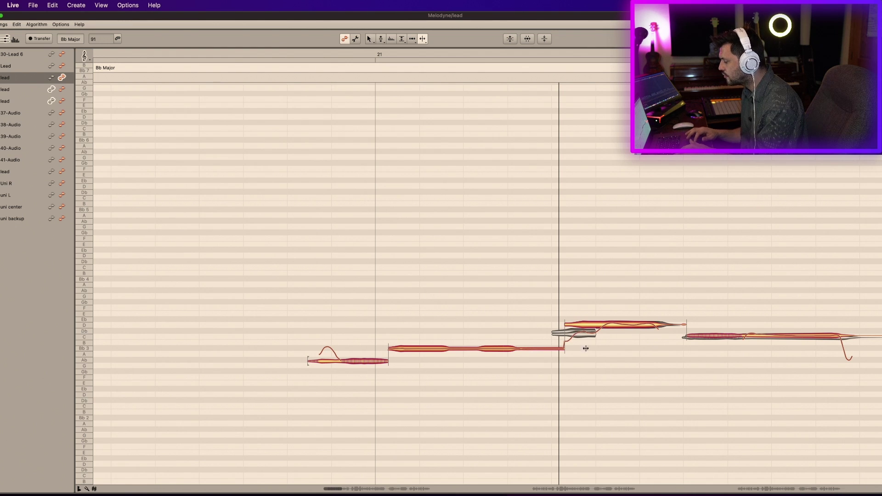
left_click(600, 325)
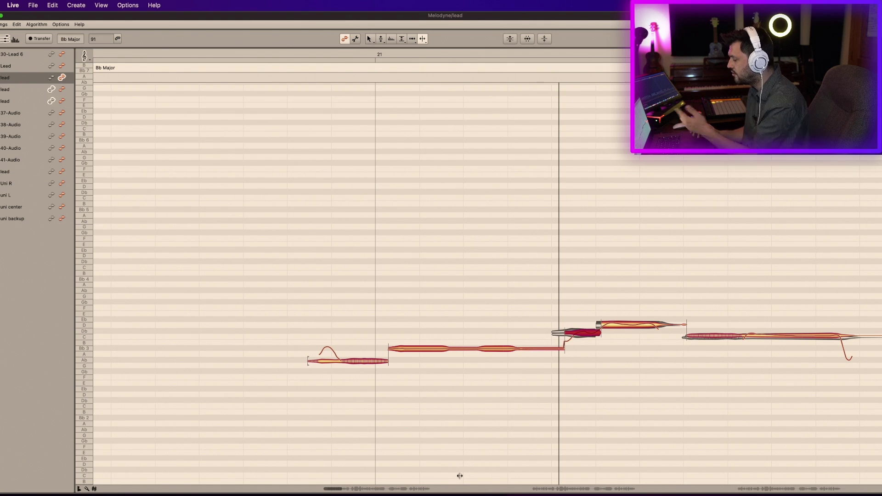
scroll(570, 340, "right", 5)
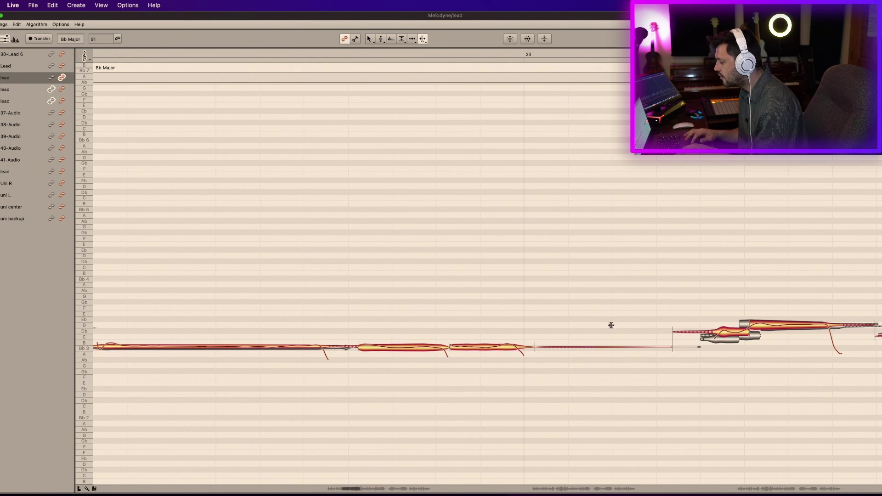
left_click(673, 340)
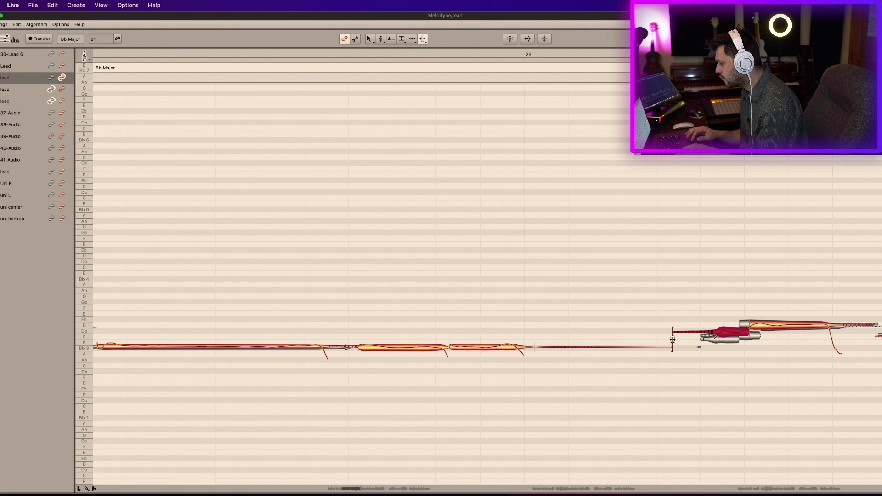
Try retiming the end of the thin Bb3 note and the start of the Db4 note in bar 23 with the Timing Tool, undoing the changes
left_click(412, 41)
left_click(412, 49)
left_click_drag(672, 350, 635, 350)
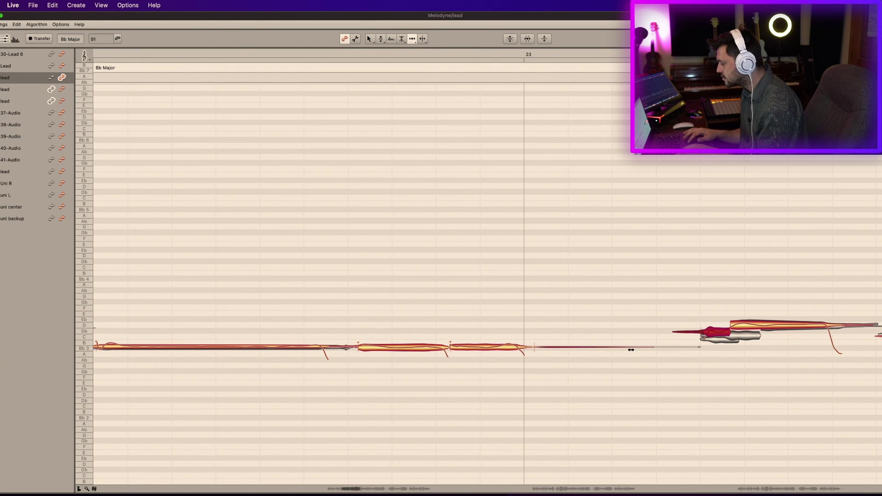
left_click_drag(666, 350, 599, 353)
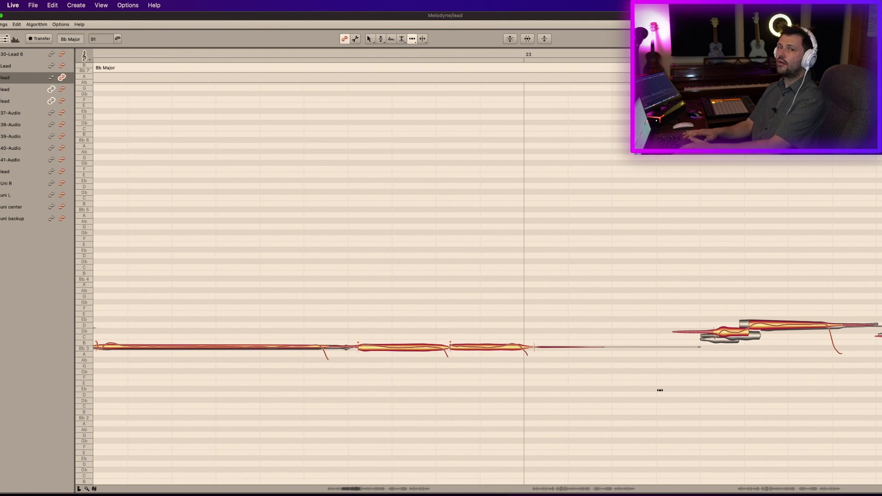
key("super+z")
left_click_drag(685, 330, 658, 337)
key("super+z")
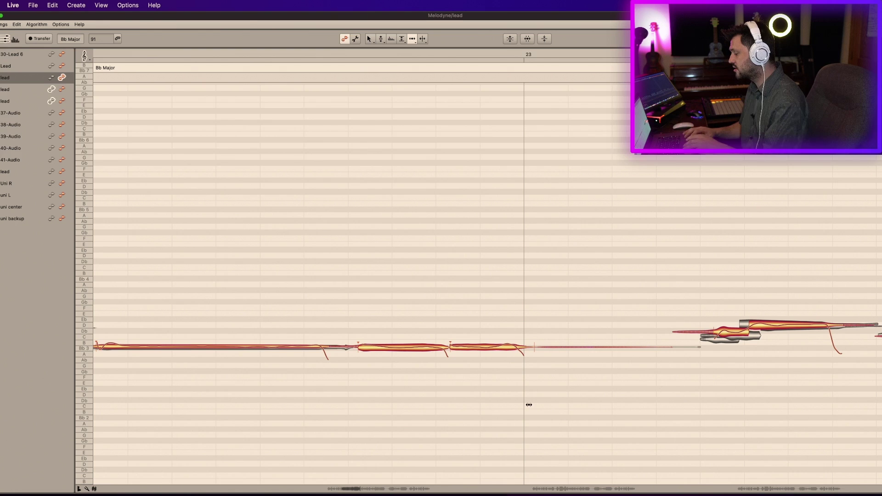
Select all notes of the first lead track and activate the Pitch Tool
left_click_drag(494, 55, 495, 21)
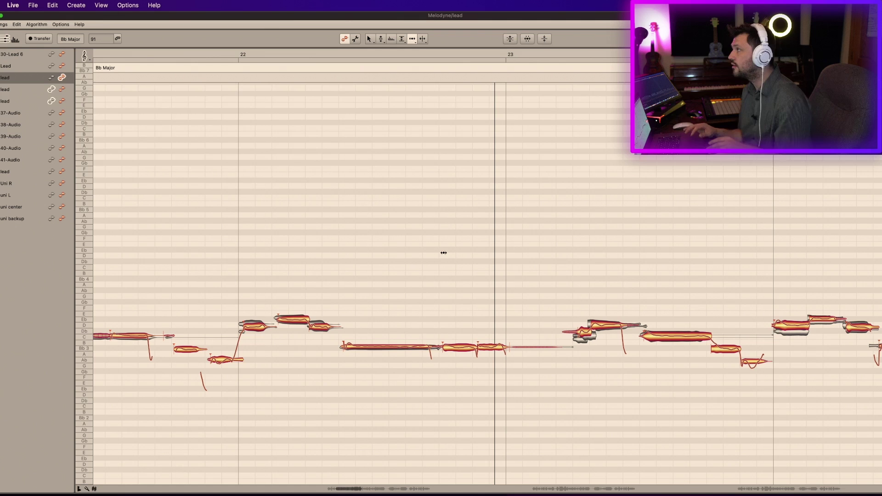
scroll(510, 349, "right", 5)
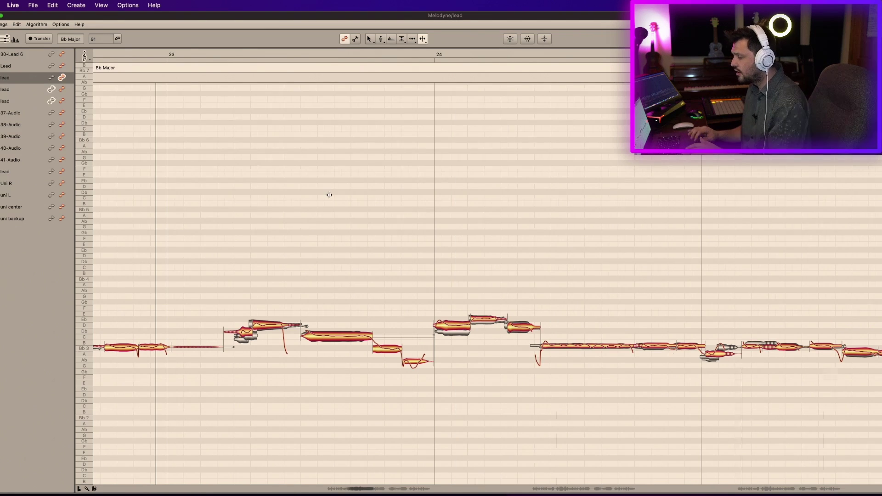
scroll(329, 195, "left", 10)
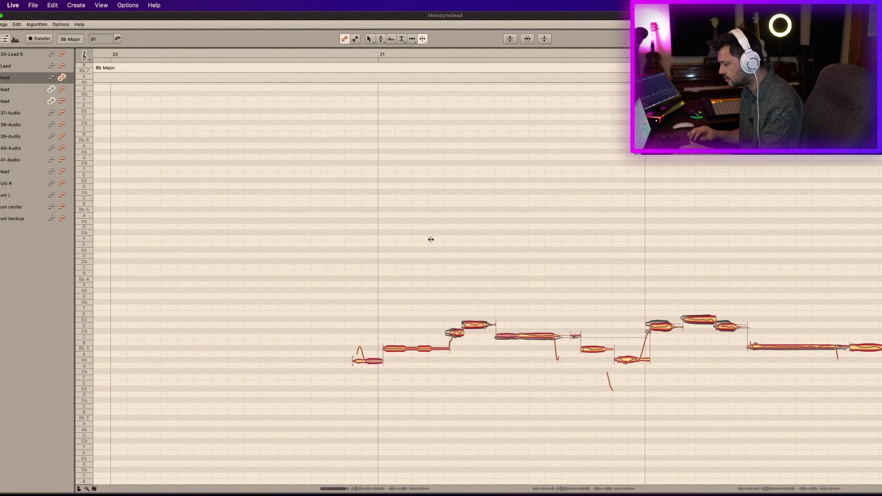
key("super+a")
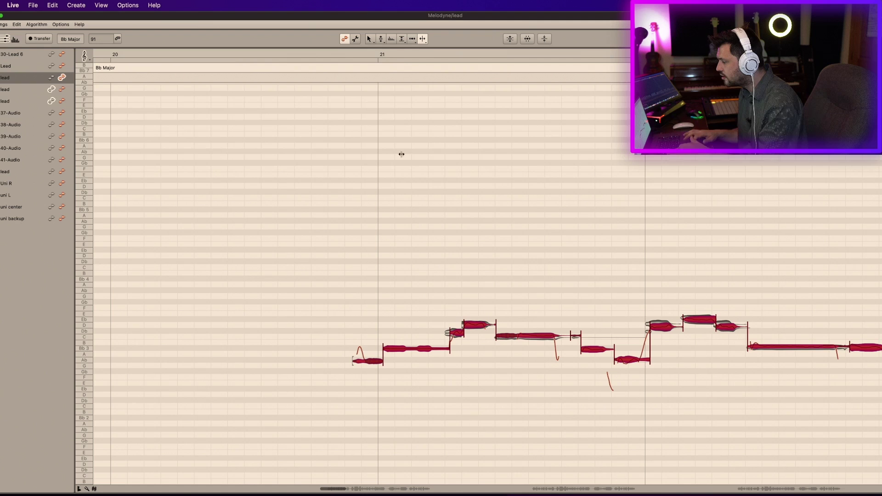
left_click(381, 40)
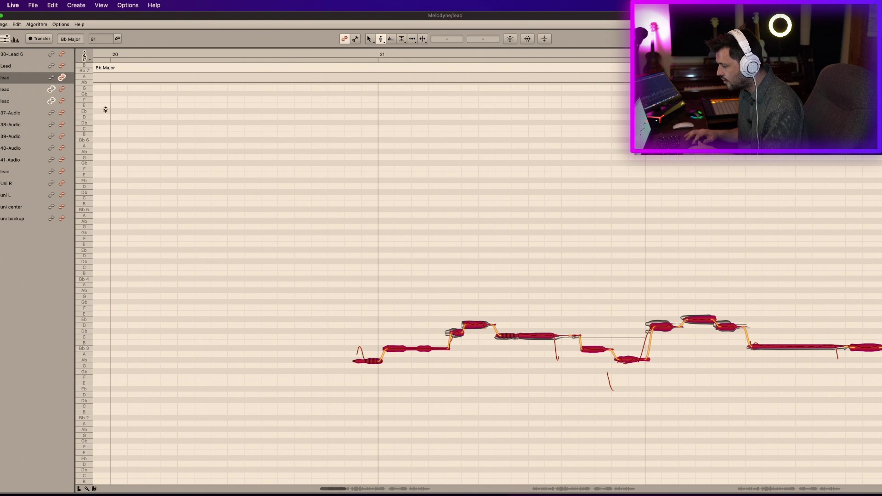
Switch note editing to the second lead track, the third lead track and back to the first, viewing each on its own
left_click(62, 89)
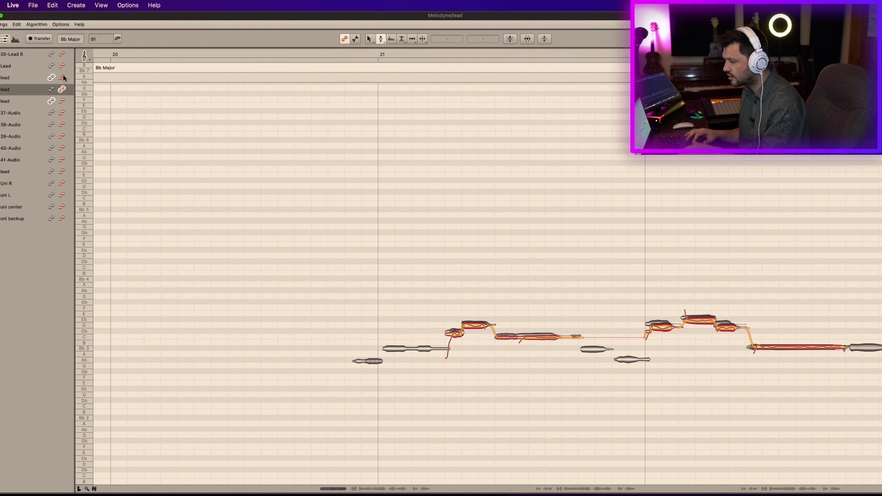
left_click(62, 100)
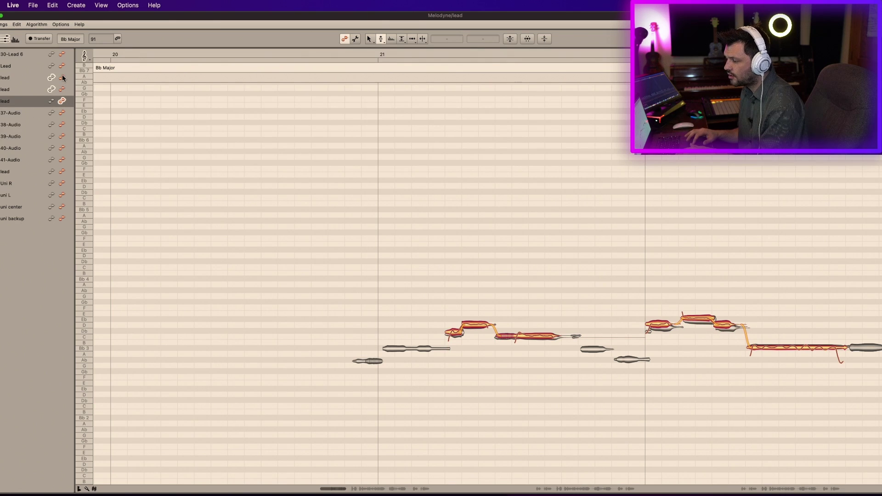
left_click(62, 78)
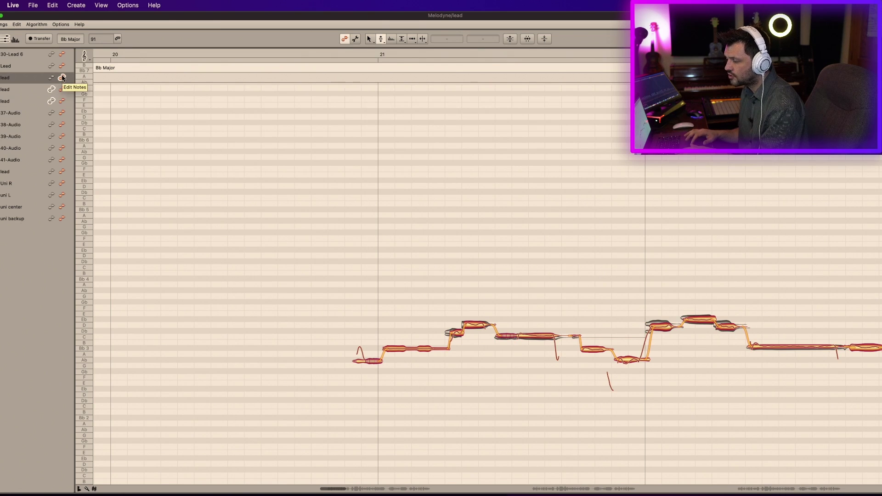
Add the third and second lead tracks to note editing alongside the first, toggling editing for all three off and on
left_click(62, 101, "super")
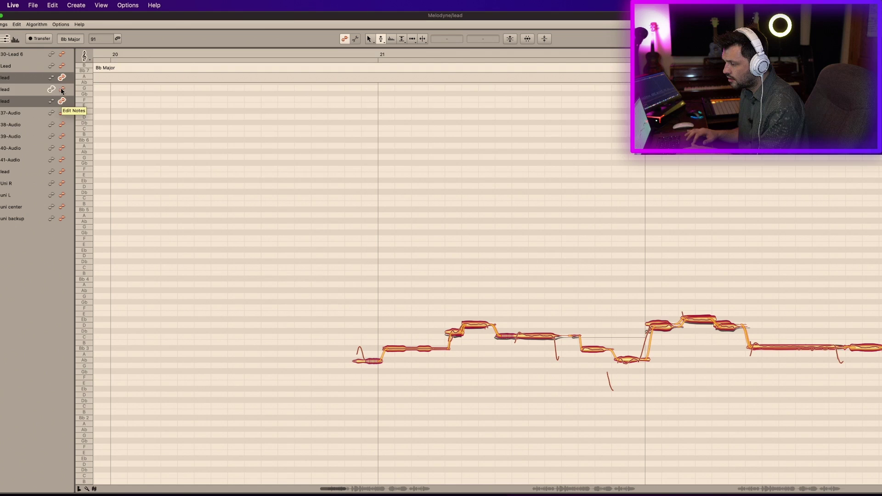
left_click(62, 89, "super")
left_click(63, 78)
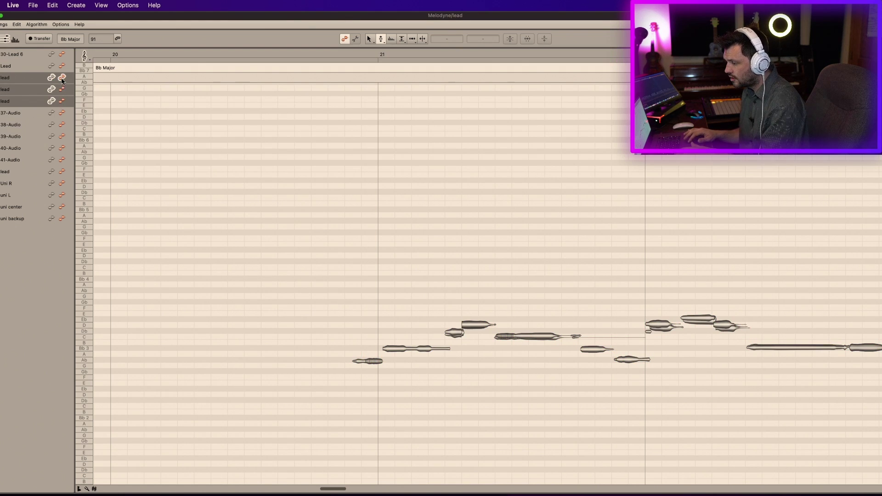
left_click(62, 79)
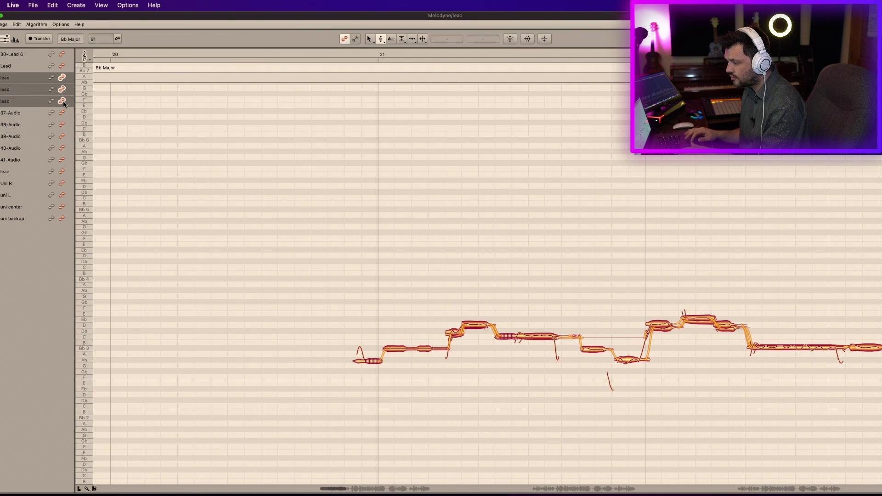
Extend the track selection through uni center, then limit note editing to the three lead tracks again
left_click(61, 211, "shift")
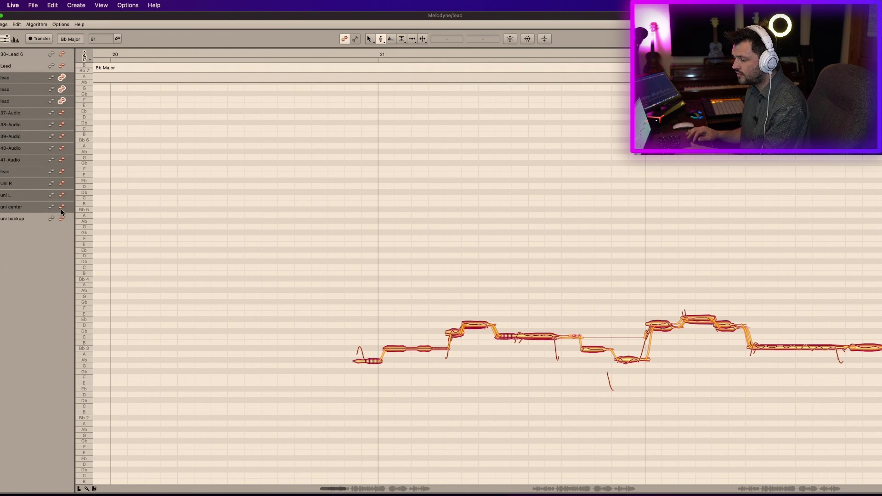
left_click(62, 77)
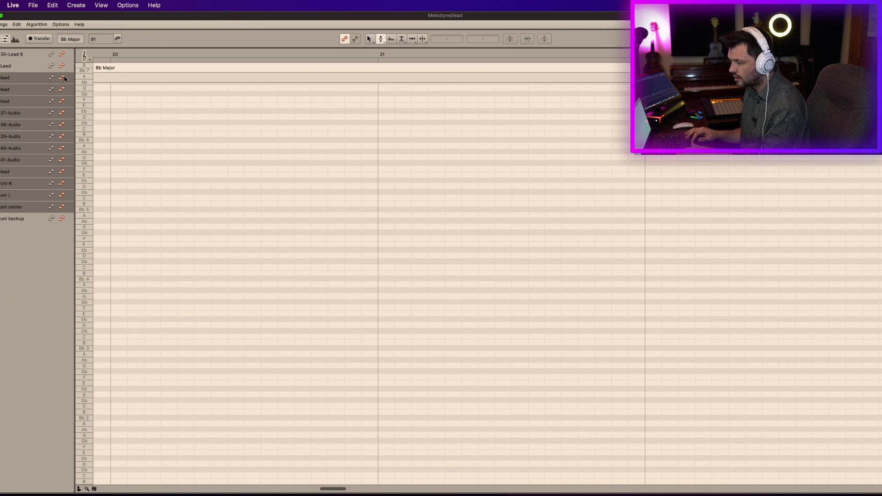
left_click(63, 89, "shift")
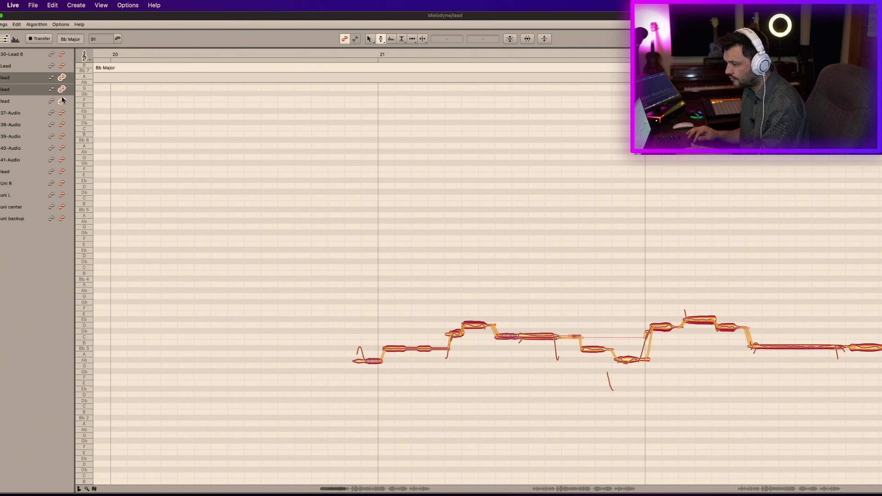
left_click(63, 101, "shift")
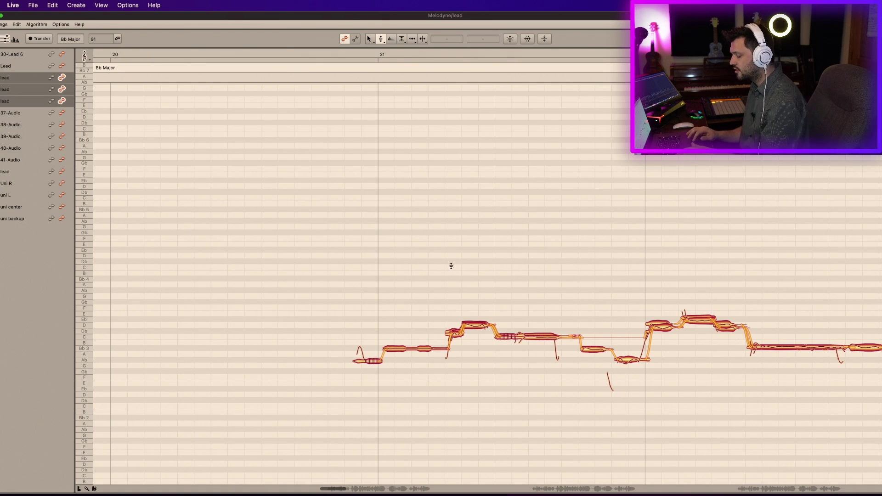
Select all notes on the three lead tracks and set pitch snapping to Key Snap
key("super+a")
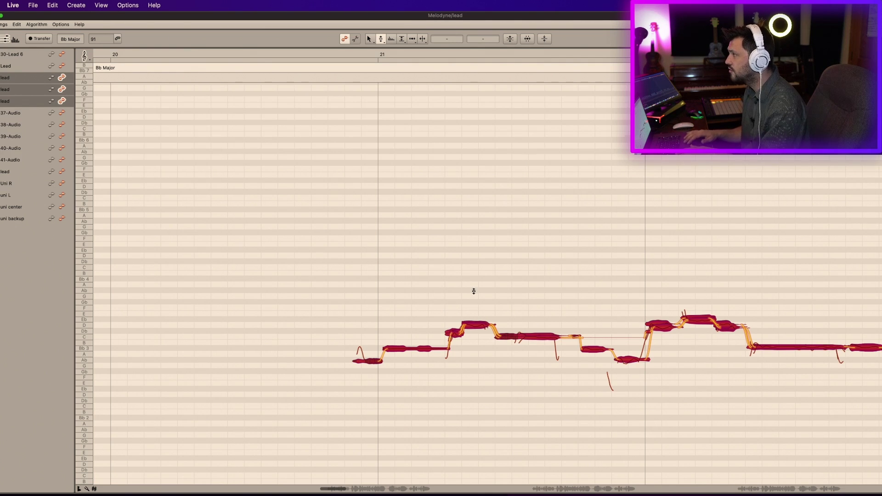
scroll(474, 291, "down", 3)
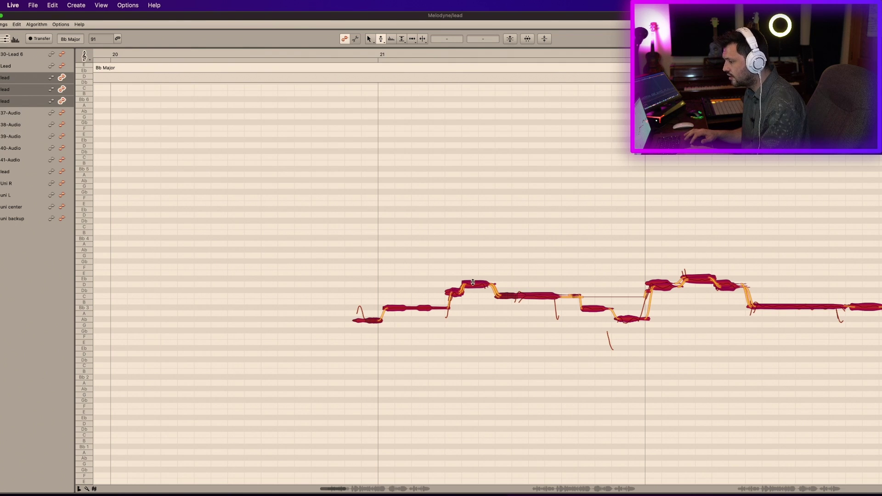
left_click(90, 59)
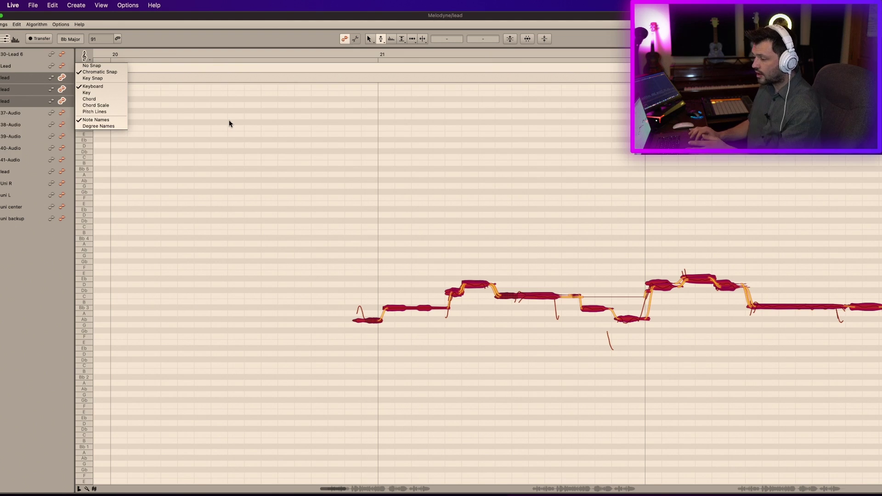
left_click(91, 80)
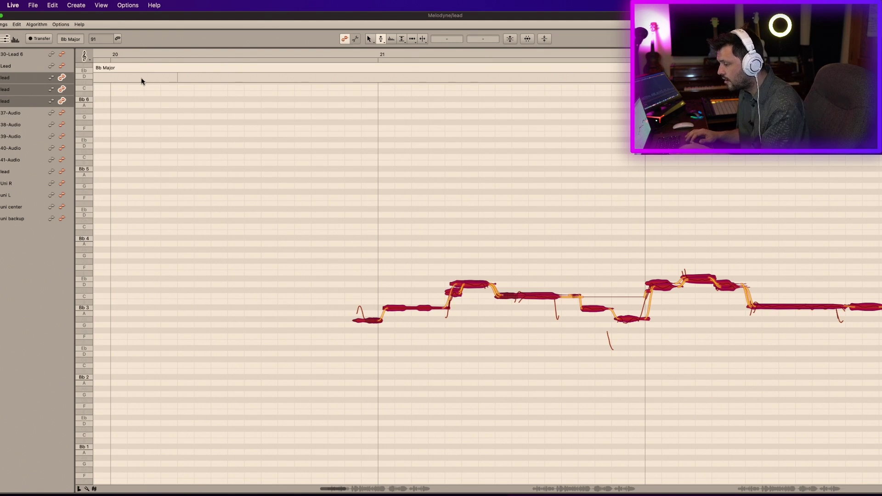
Set pitch snapping to Chromatic Snap, snap all selected lead notes to their semitones and clear the selection
left_click(91, 61)
left_click(95, 76)
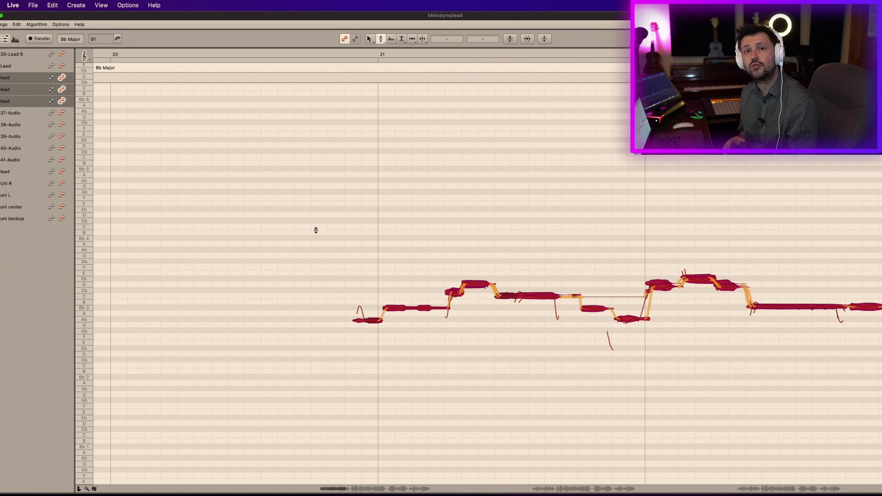
double_click(475, 285)
left_click(389, 123)
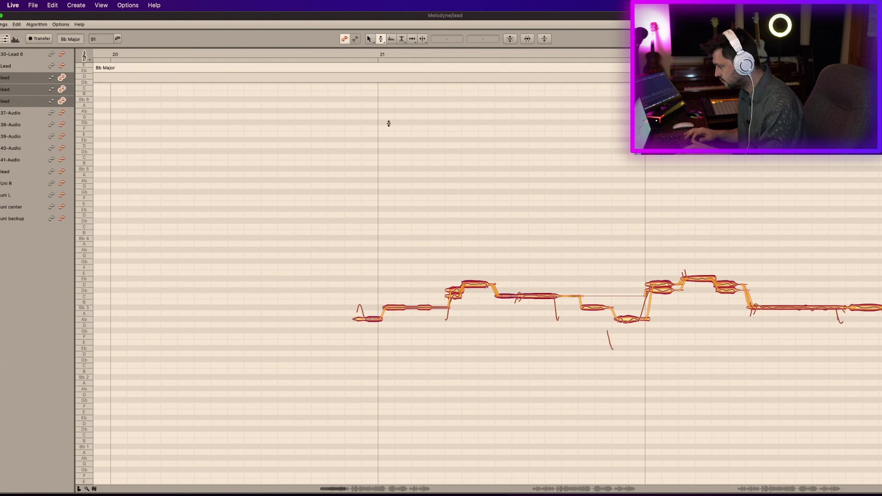
Lower the short Db4 notes before the D4 notes in bar 21 to C4 with the Pitch Tool and play the passage
left_click(456, 289)
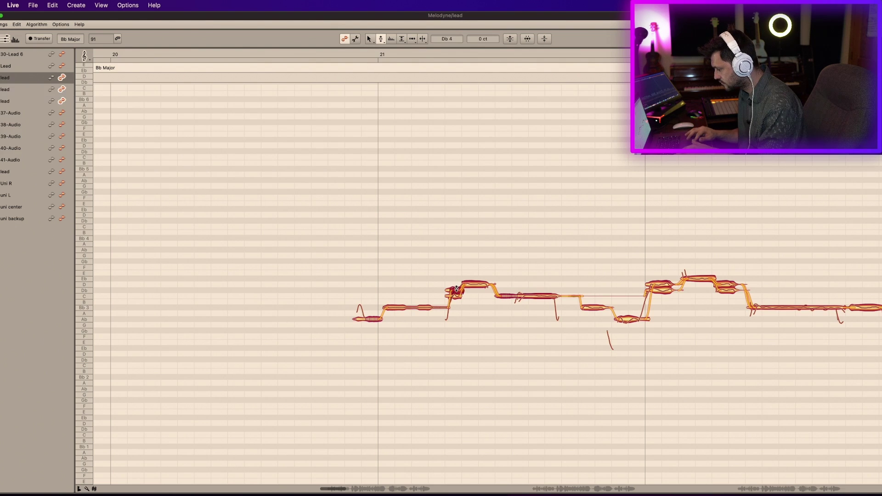
left_click_drag(455, 290, 455, 296)
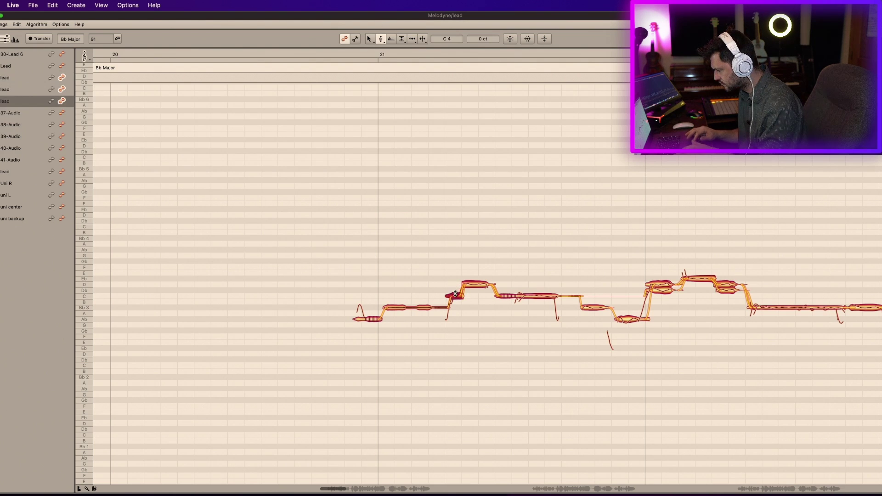
key("space")
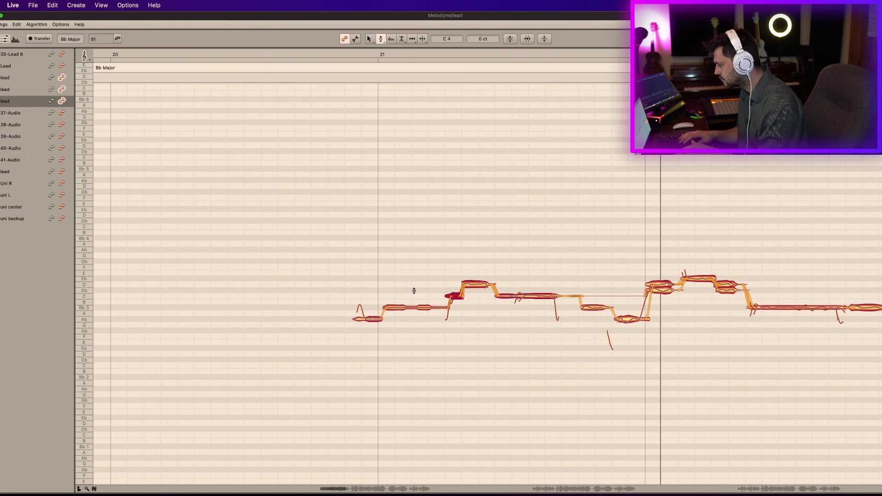
key("space")
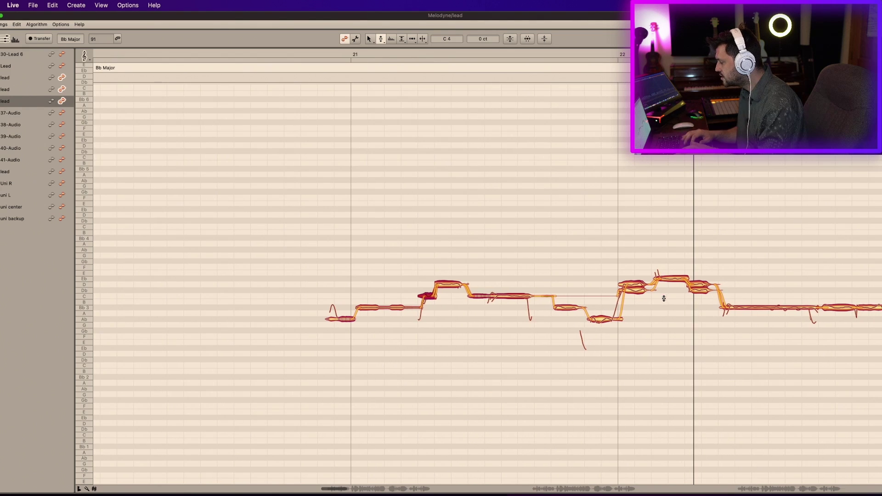
Raise the second lead's two Db4 notes in bar 22 to D4 with the Pitch Tool and play the phrase
left_click(636, 289)
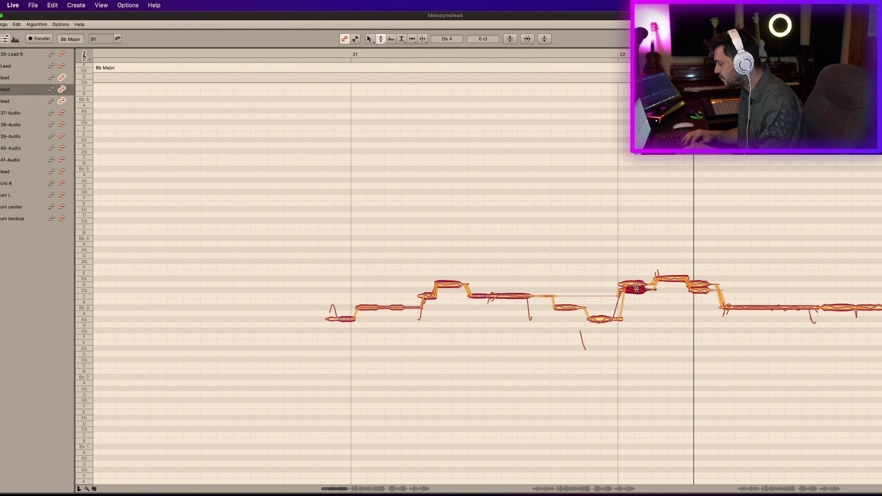
left_click(702, 293)
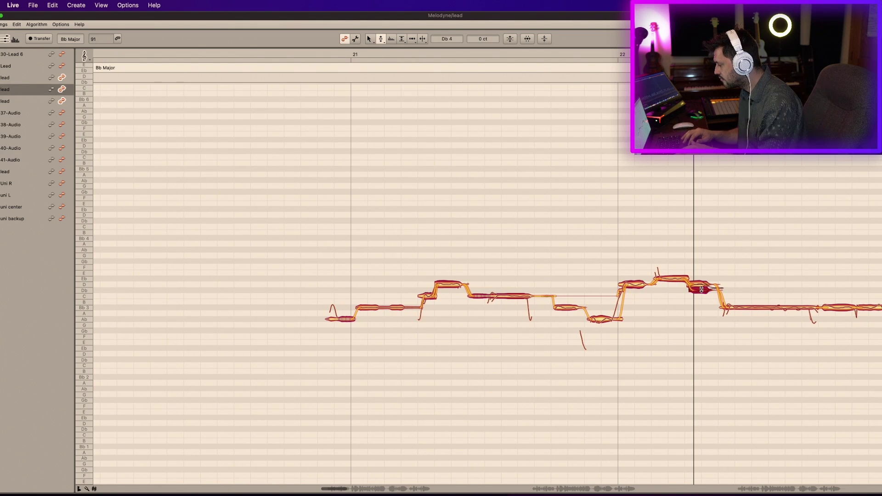
key("space")
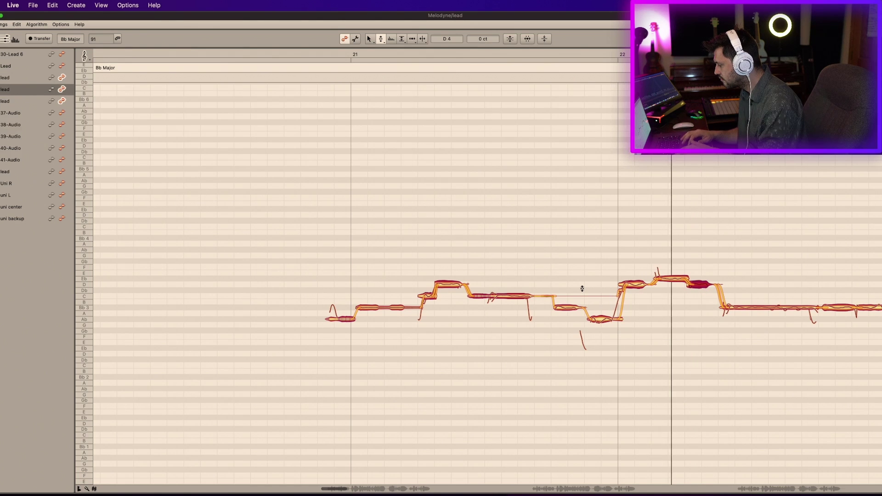
key("space")
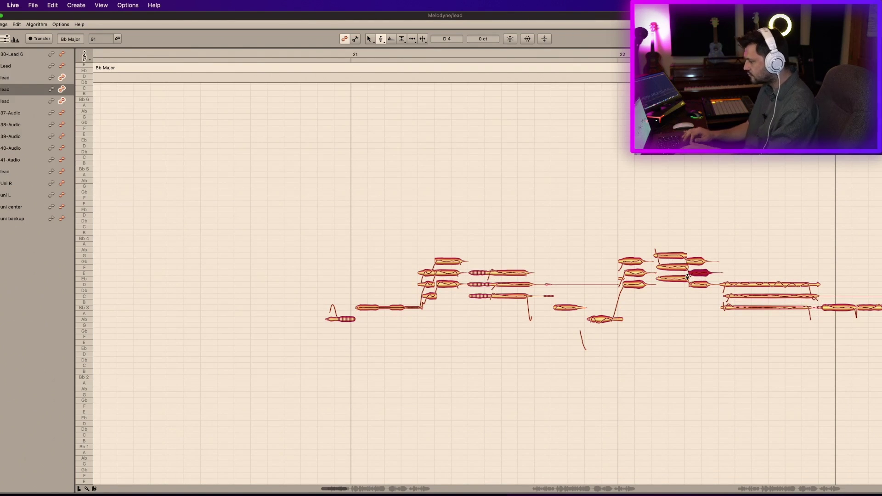
Move the start of the first lead's D4 note and its following long C4 note in bar 21 slightly earlier with the Timing Tool
left_click_drag(453, 58, 455, 104)
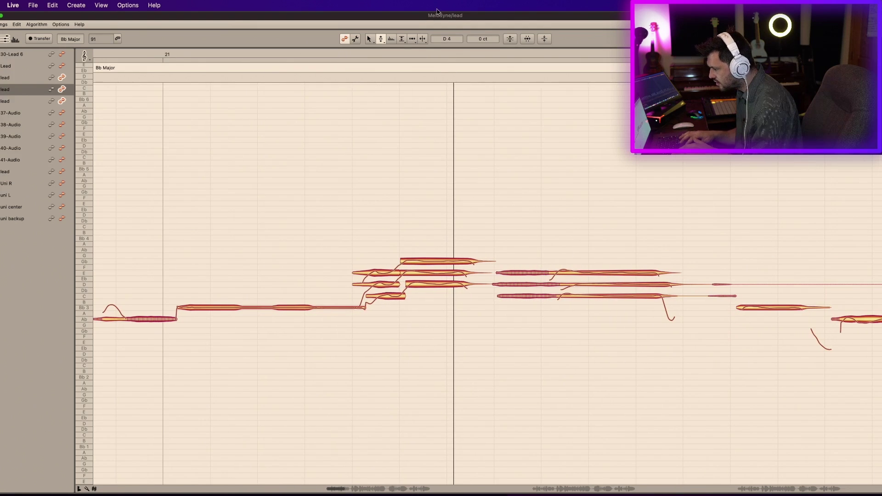
left_click(412, 39)
left_click(407, 284)
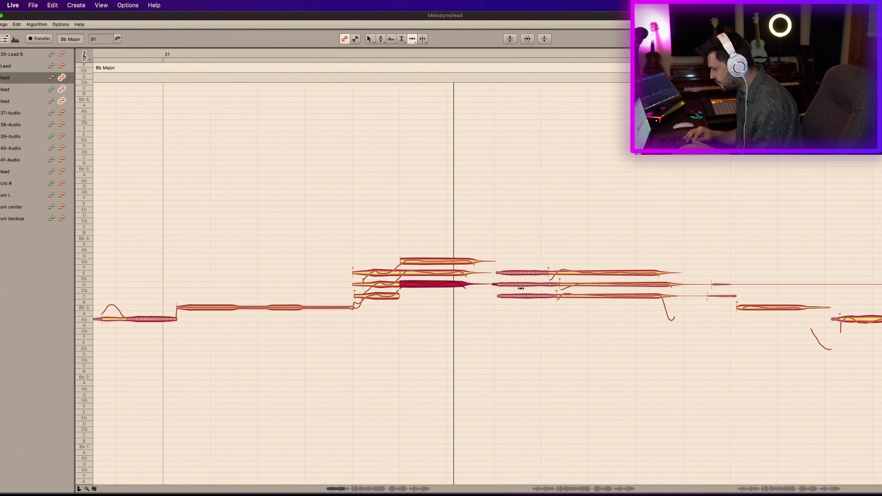
left_click_drag(508, 298, 502, 299)
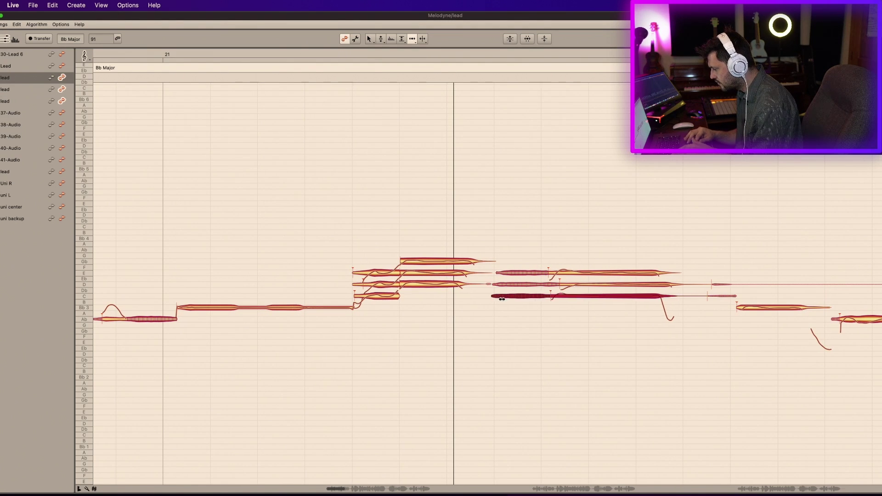
Shift the long E4 note and the second lead's long D4 note in bar 21 slightly earlier with the Timing Tool
left_click(507, 274)
left_click(563, 287)
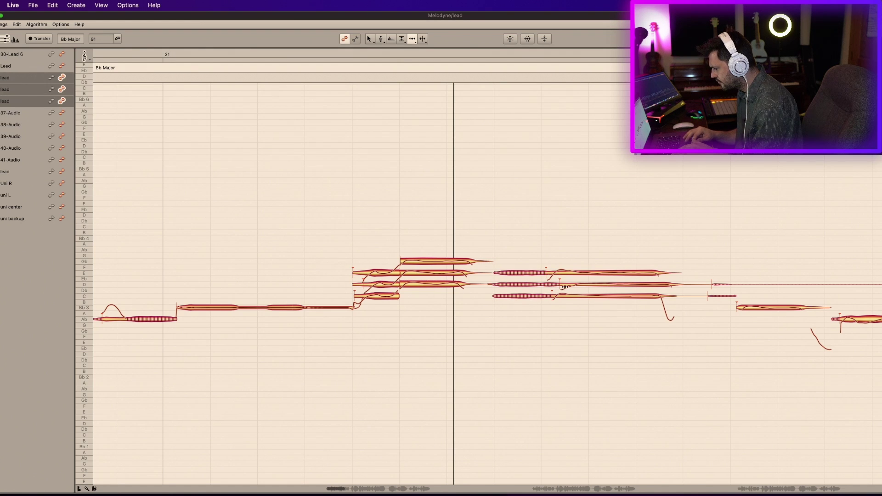
left_click_drag(577, 285, 565, 286)
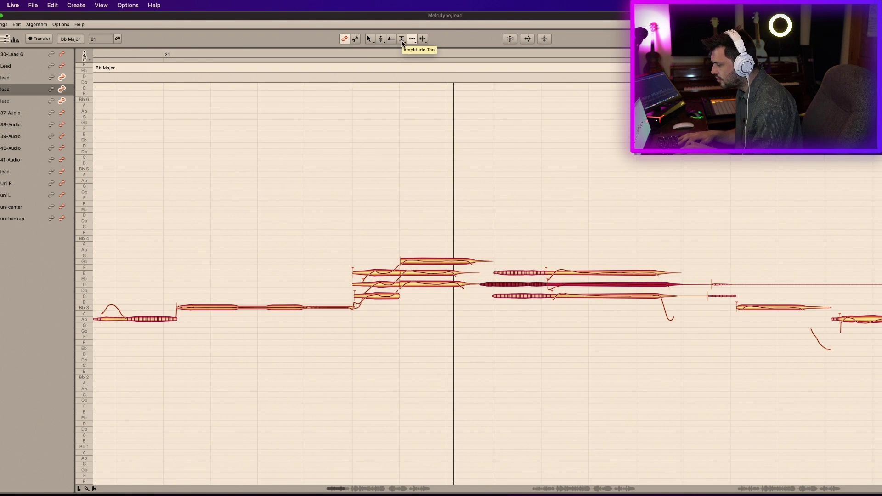
Move the end of the second lead's long D4 note in bar 21 slightly earlier and try repositioning its start with the Timing Tool
left_click(422, 39)
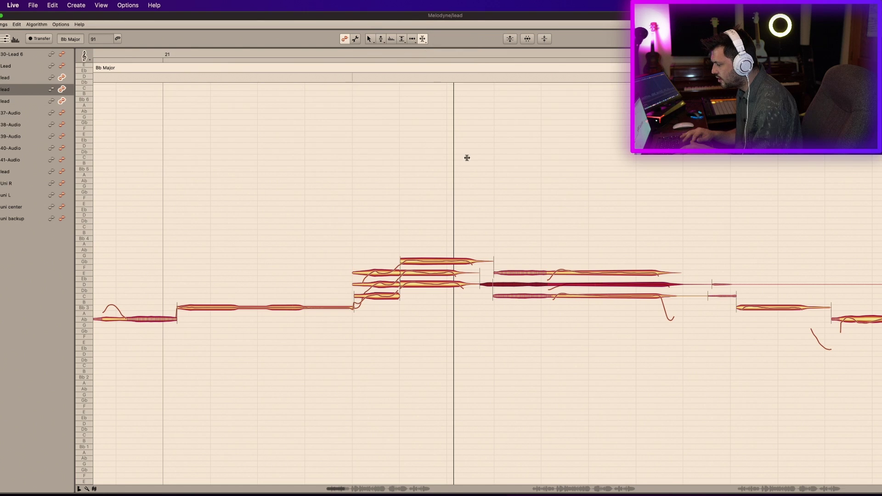
left_click(480, 275)
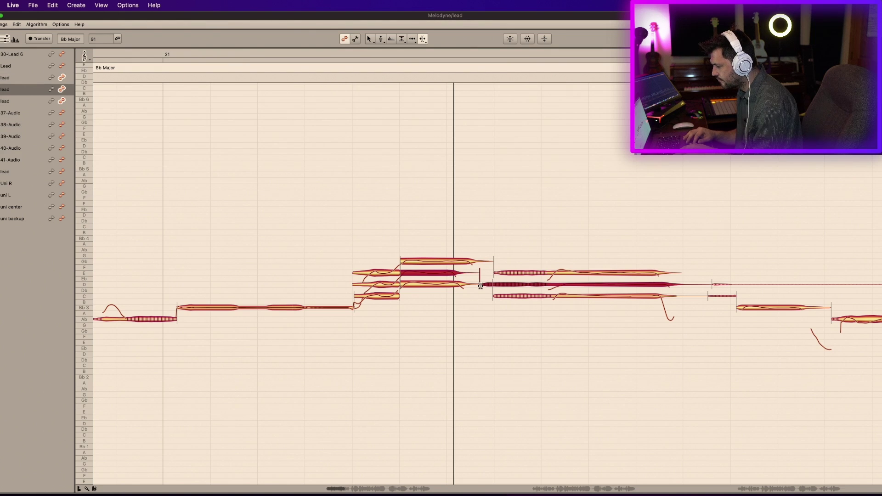
left_click(412, 38)
left_click(515, 201)
left_click_drag(485, 286, 522, 287)
left_click_drag(679, 288, 670, 289)
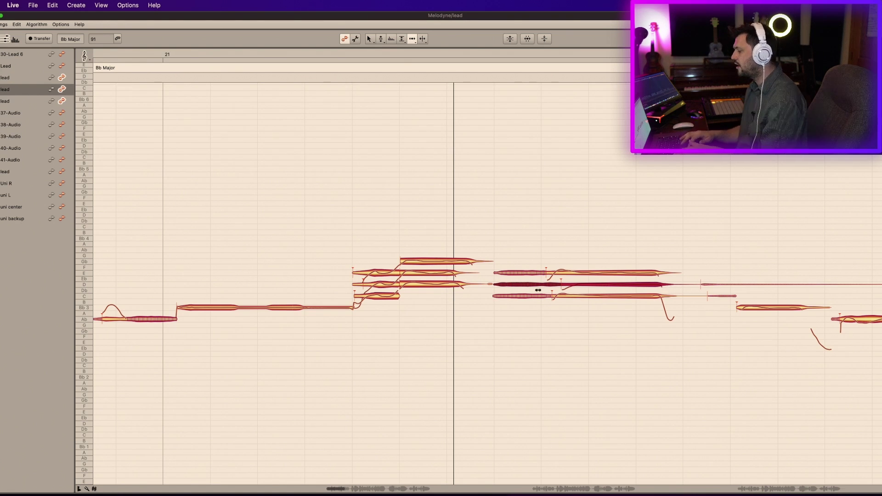
left_click_drag(565, 288, 553, 286)
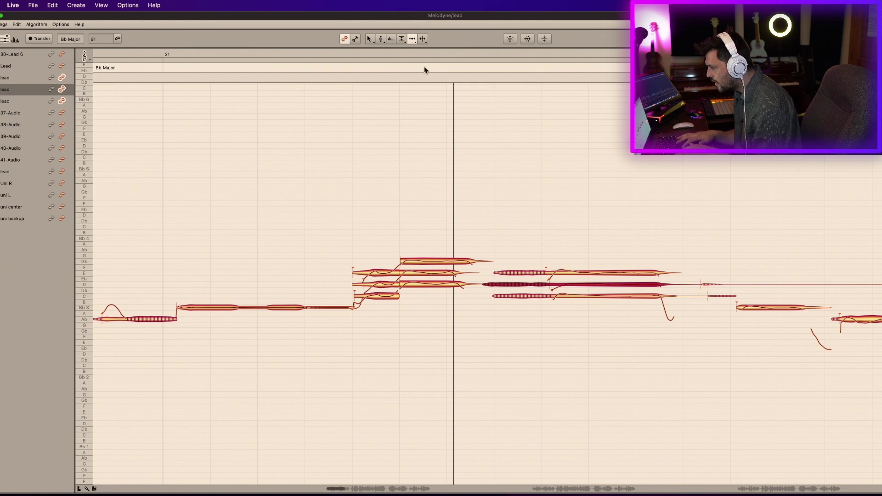
Align the start of the second lead's long D4 note in bar 21 with the other leads, adjust its internal timing earlier and play it
left_click(412, 38)
left_click(412, 54)
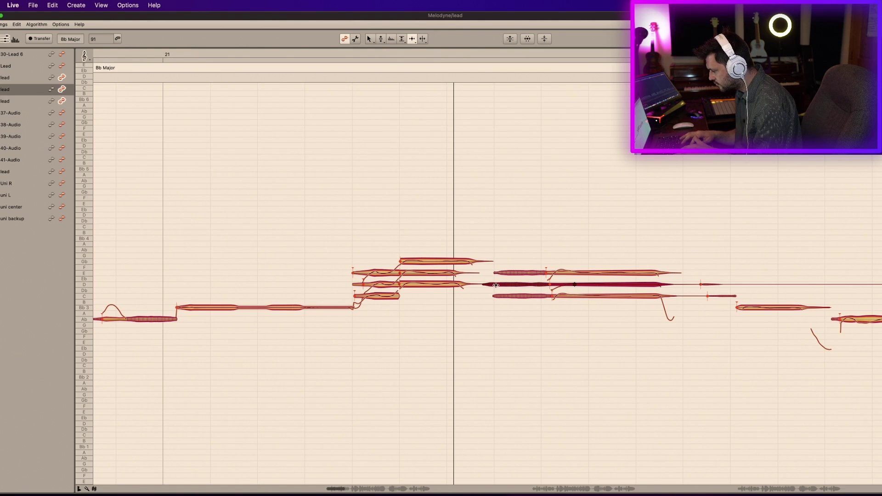
left_click(412, 38)
left_click(410, 53)
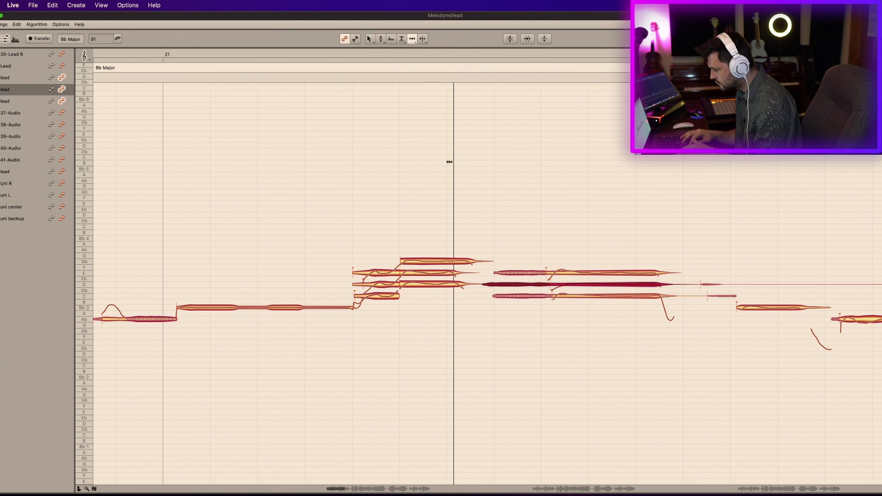
left_click_drag(483, 284, 499, 284)
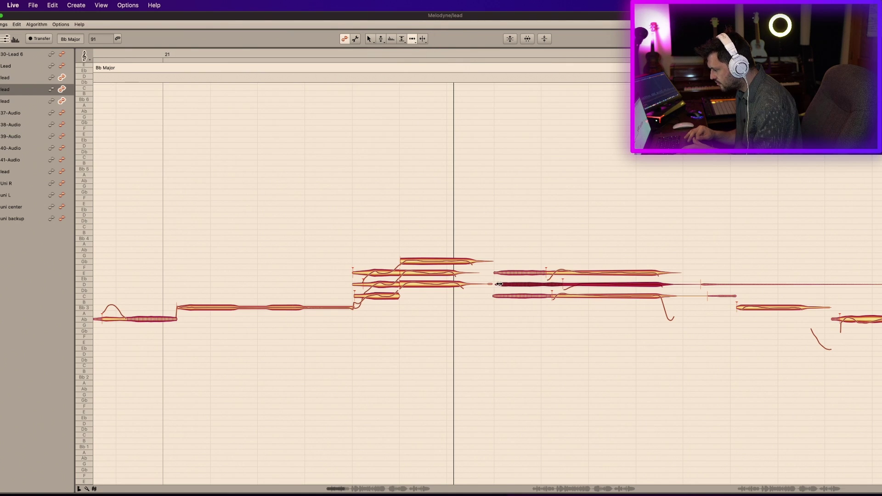
left_click(412, 38)
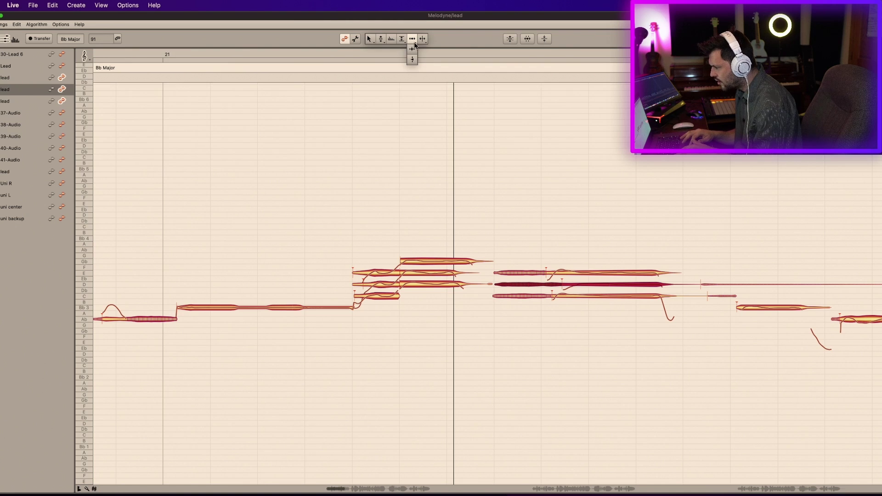
left_click(416, 49)
left_click_drag(586, 284, 570, 287)
key("space")
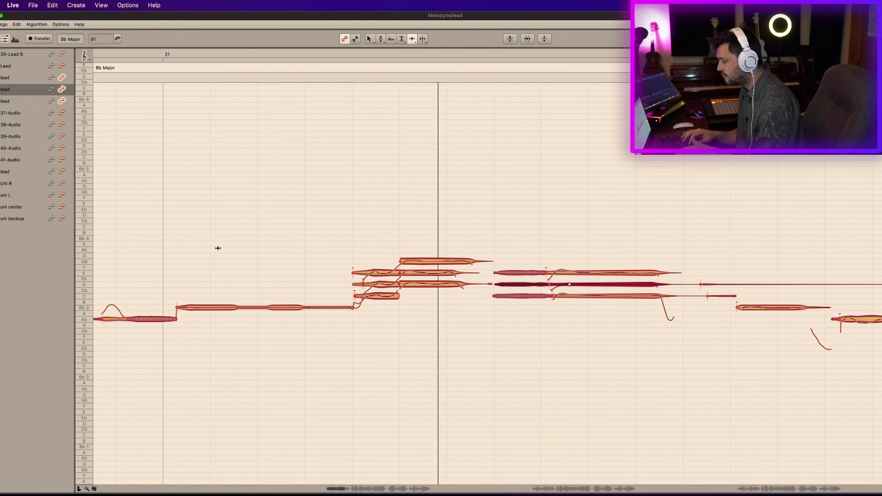
Extend the end of the second lead's E4 note in bar 21 slightly with the Timing Tool and play on through bar 22
left_click(412, 39)
left_click_drag(473, 272, 480, 271)
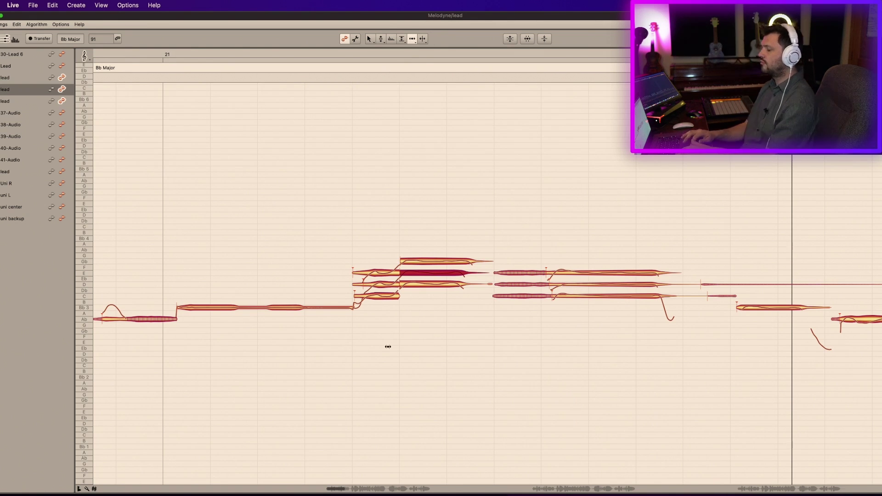
scroll(409, 220, "right", 10)
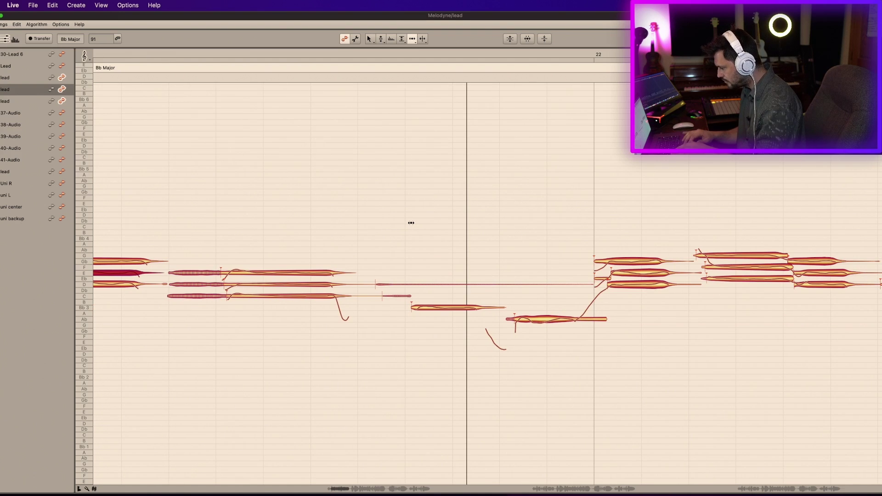
scroll(411, 223, "right", 6)
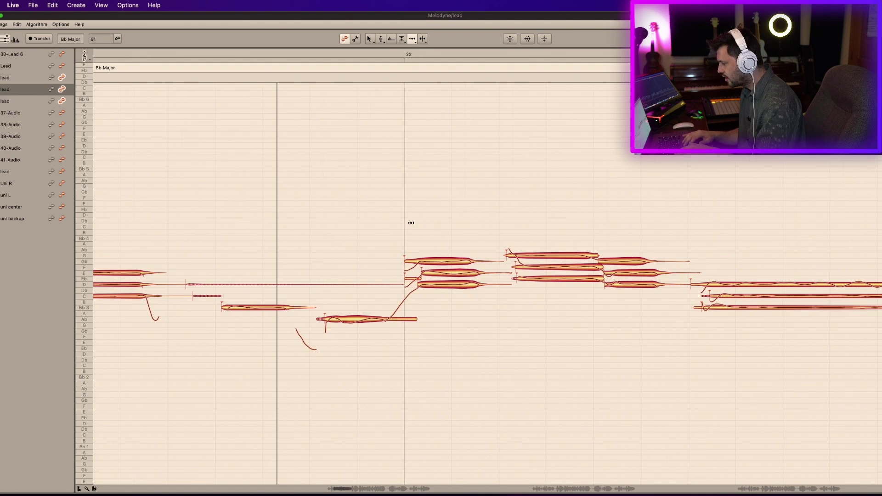
left_click(427, 272)
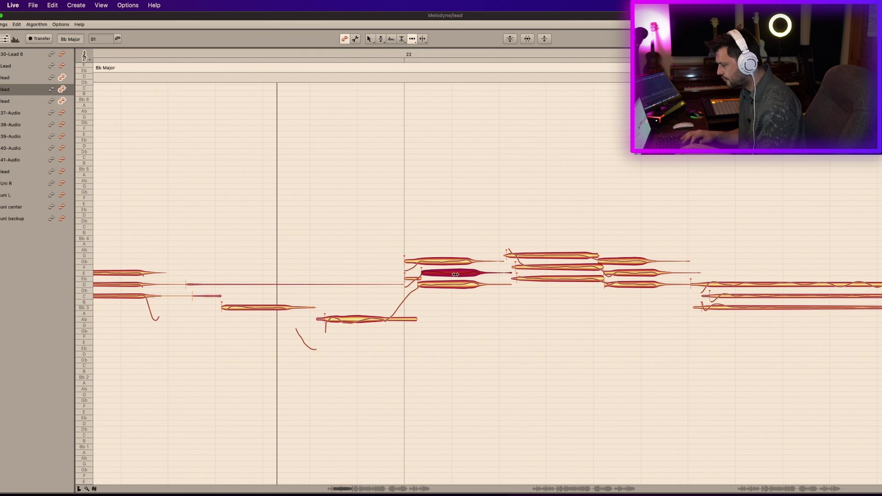
key("space")
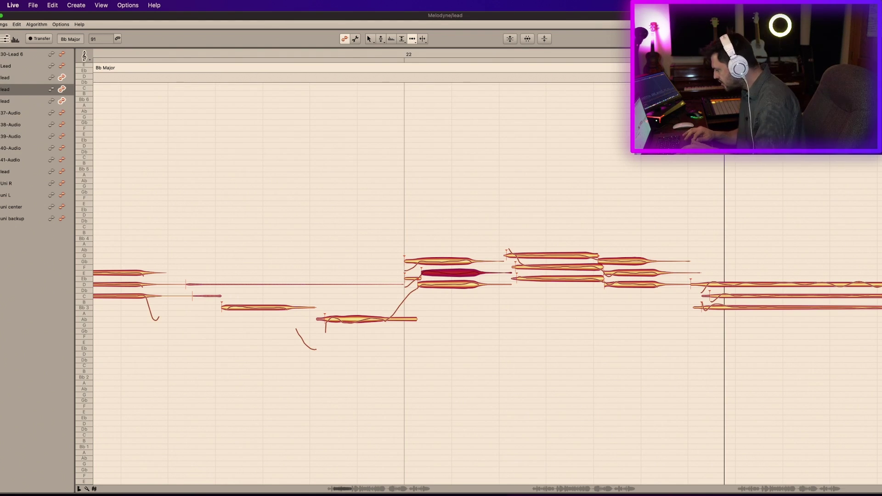
Try reassigning the D4 note in bar 21 to the octave below and above in Note Assignment Mode, restore it and return to editing
scroll(368, 330, "down", 3)
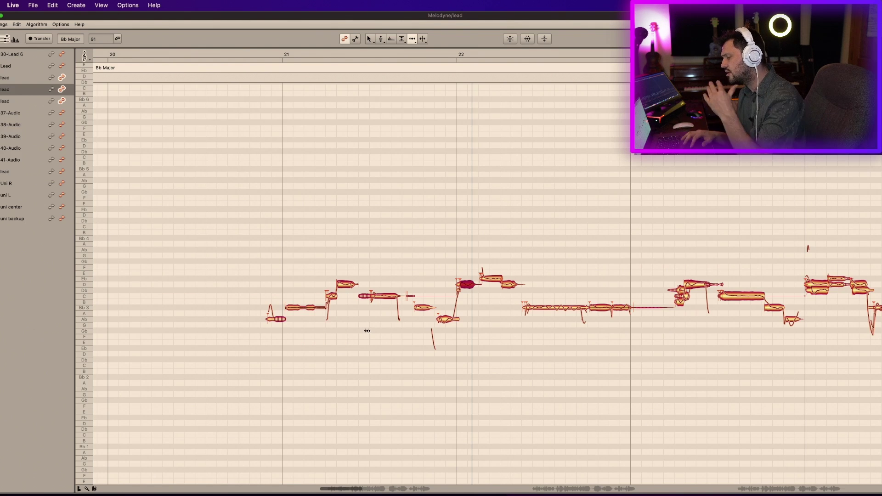
left_click(356, 39)
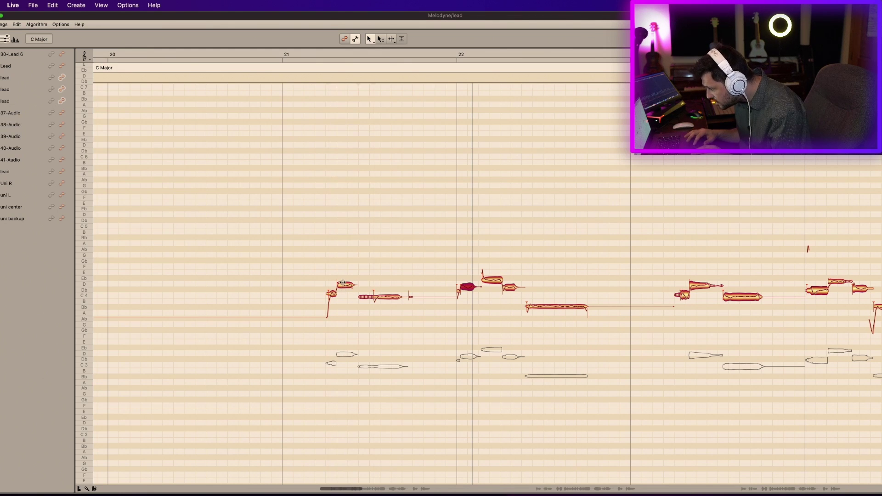
key("space")
left_click_drag(346, 285, 346, 357)
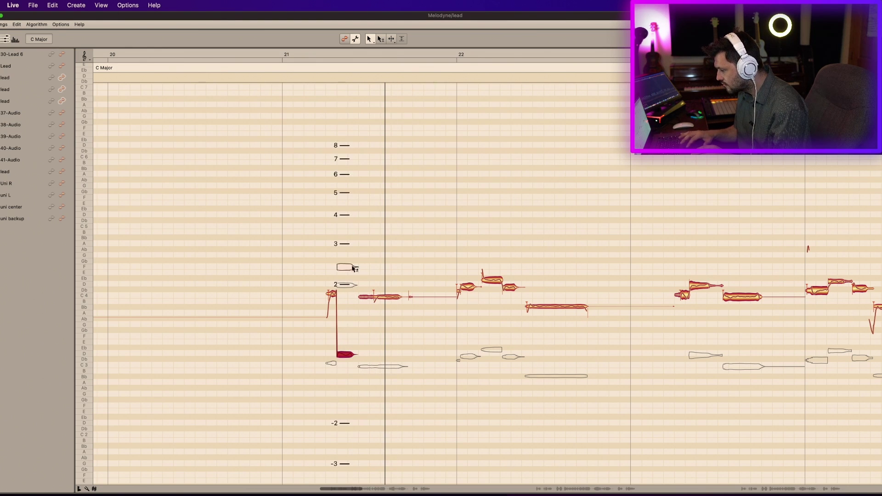
left_click(350, 218)
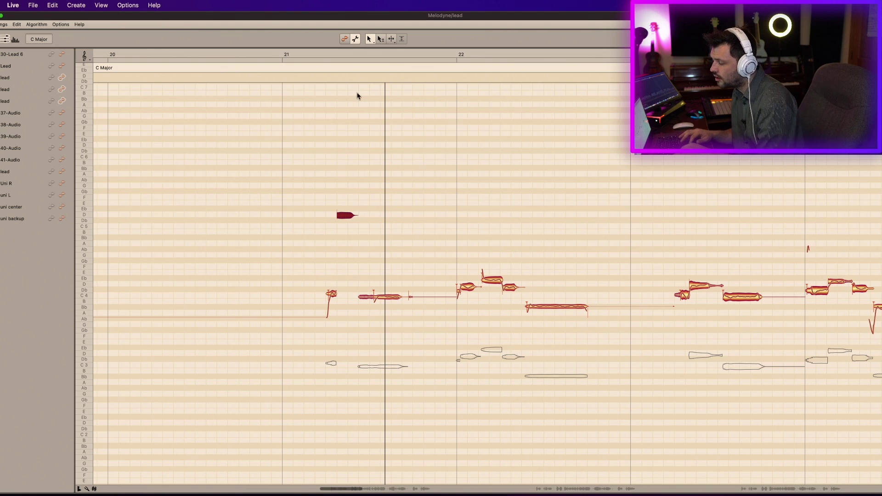
key("super+z")
key("alt+shift+Up")
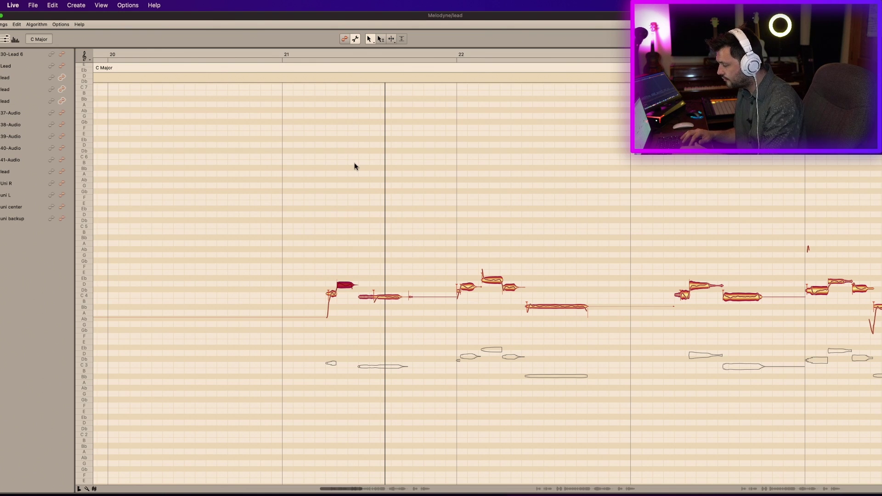
left_click(345, 39)
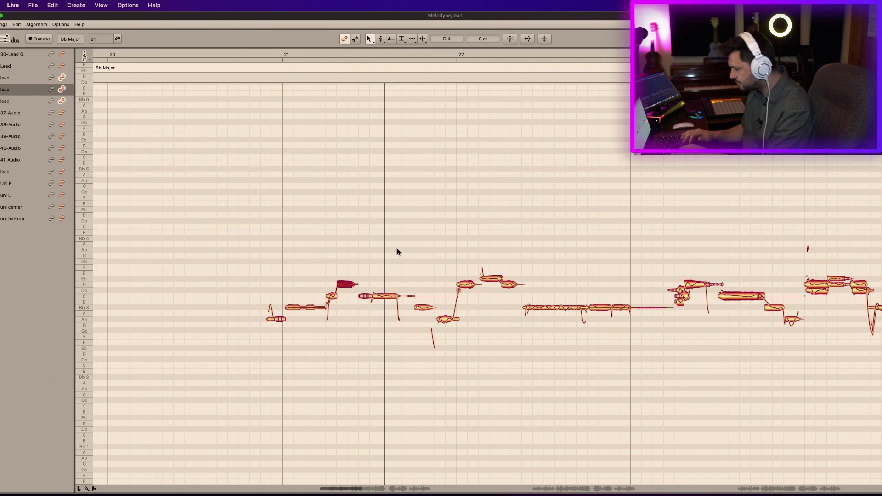
Play the phrase into bar 23 and spread the overlapping unison notes apart
key("space")
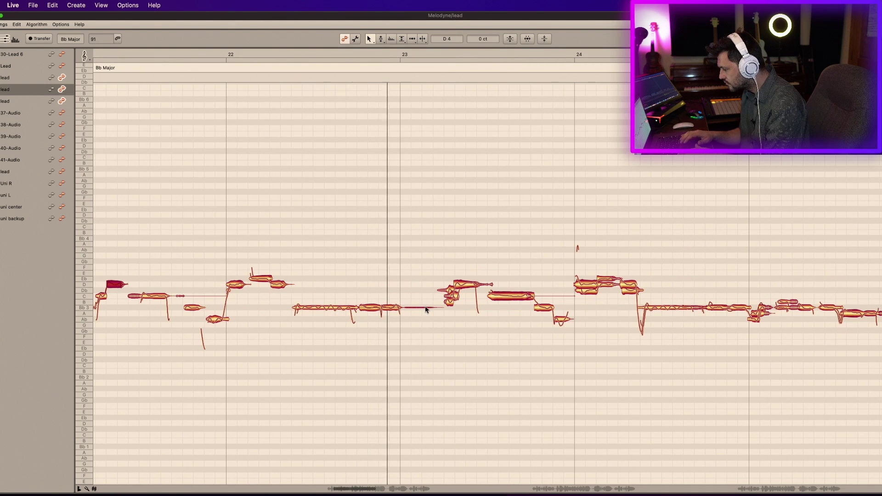
key("space")
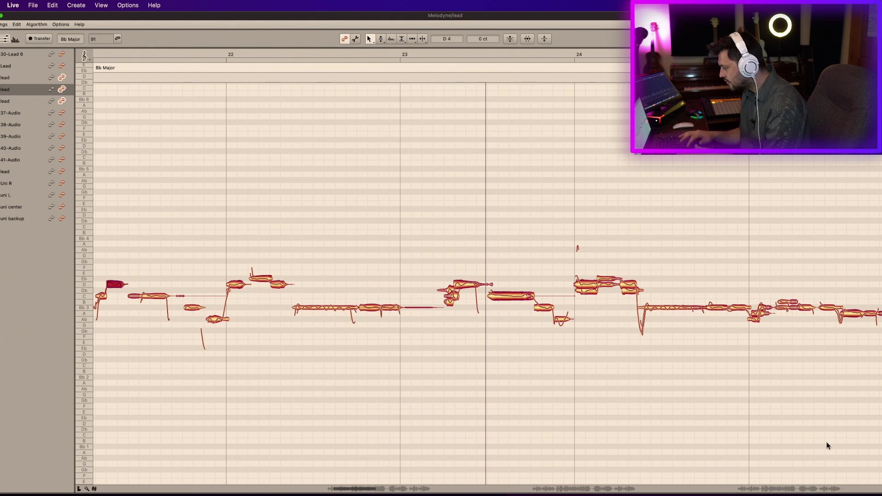
left_click(868, 418)
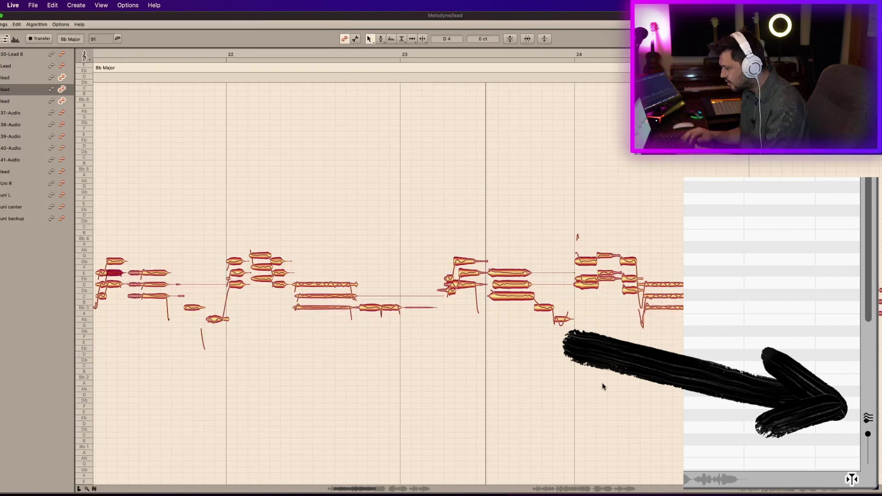
Move the starts of the second lead's E4 note and the short Eb4 note before it in bar 22 slightly earlier with the Timing Tool
left_click_drag(315, 54, 398, 127)
left_click(414, 41)
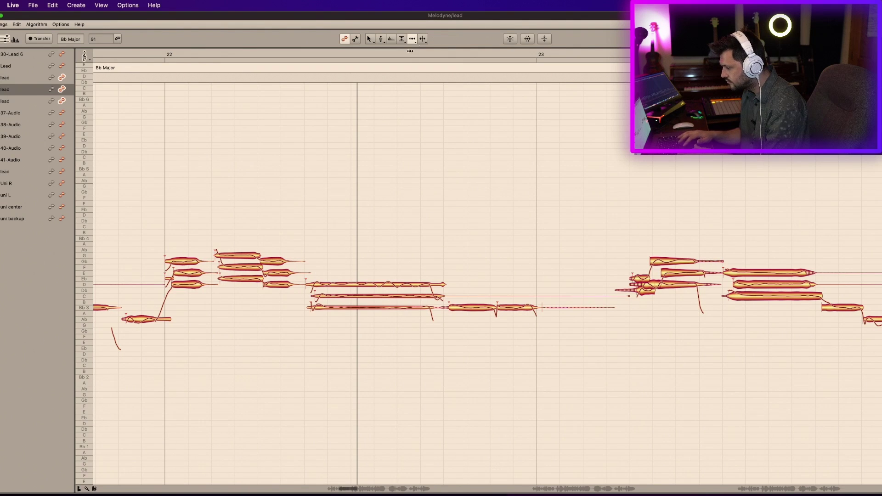
left_click(178, 273)
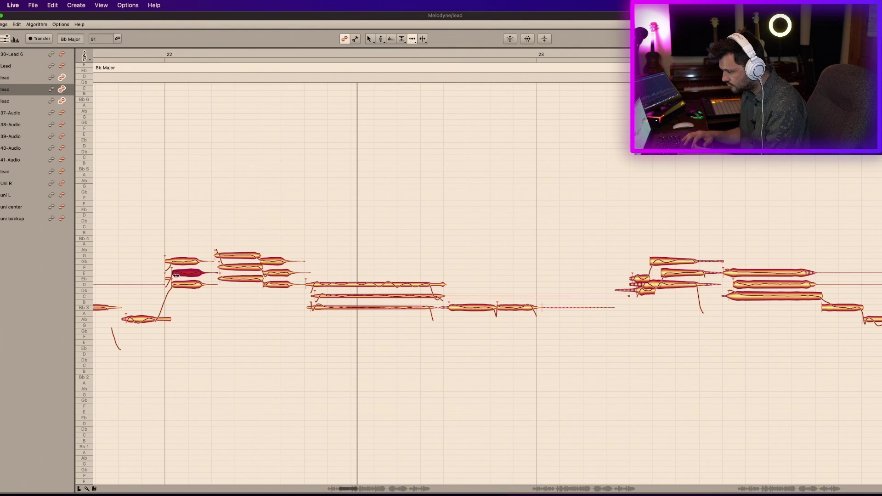
left_click(165, 278)
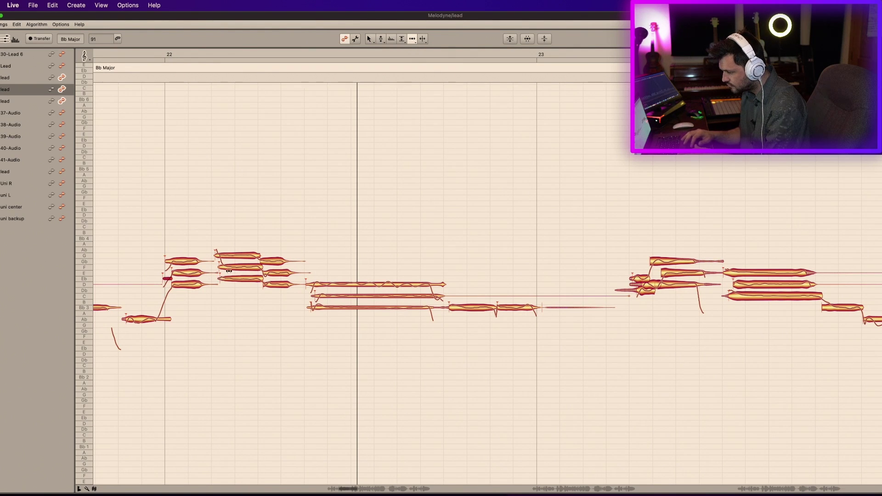
Align the third lead's G4 and following Gb4 note starts in bar 22 with the other leads and shorten the second lead's last E4 note
left_click(216, 256)
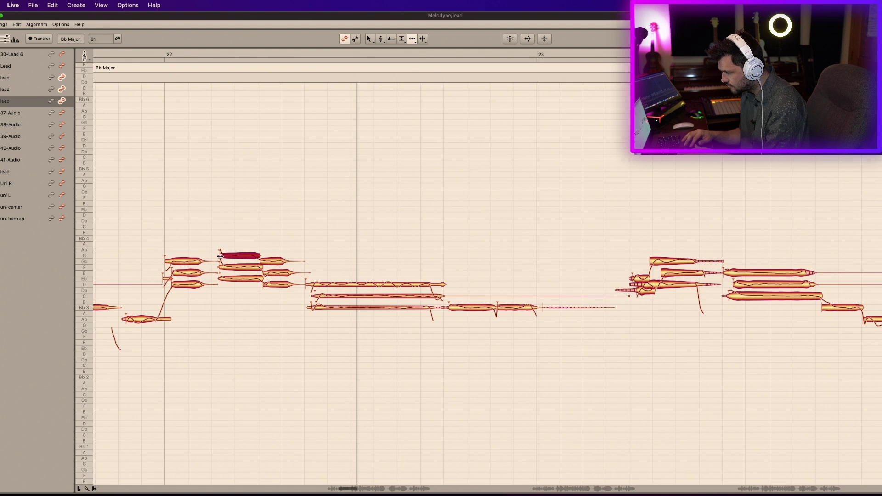
left_click(266, 258)
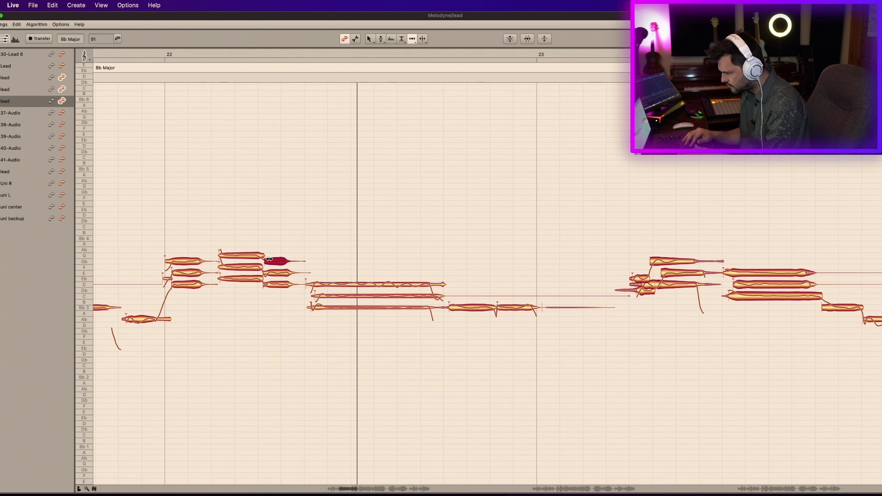
left_click(297, 276)
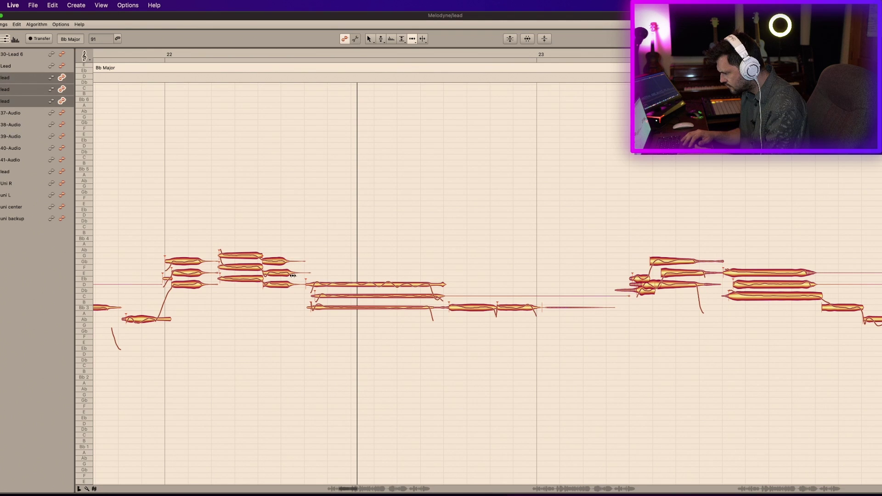
left_click(300, 273)
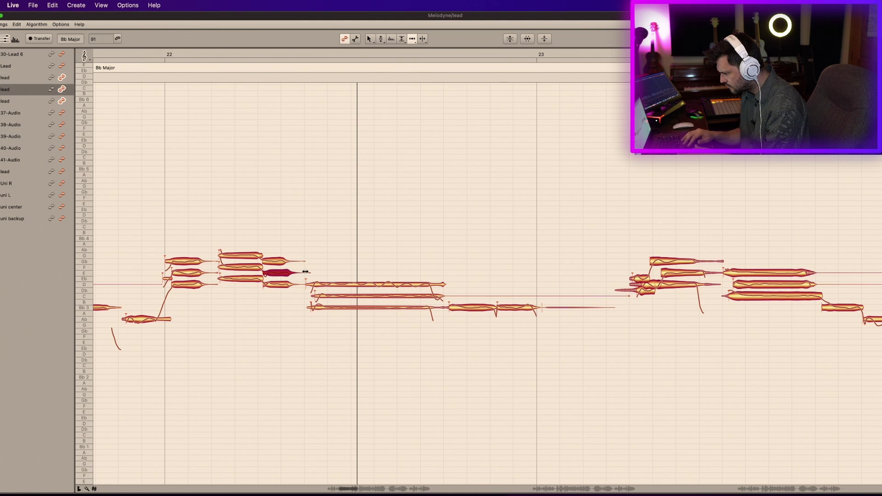
Move the starts of the long C4 and Bb3 notes in bar 22 slightly earlier, and try shifting the boundary between the last two Bb3 notes
left_click(316, 296)
left_click(318, 310)
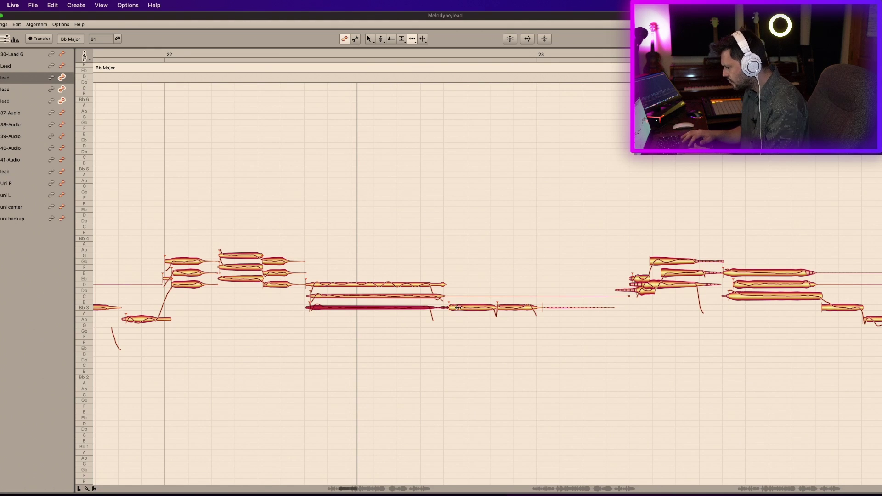
mouse_move(505, 311)
left_mouse_down()
mouse_move(526, 311)
mouse_move(508, 319)
left_mouse_up()
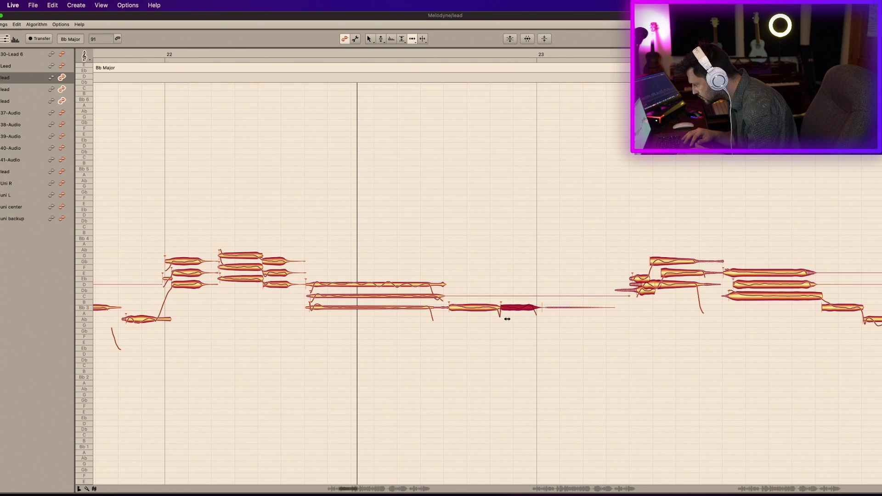
key("super+z")
Lower the first lead's short Db4 note in bar 23 to C4 with the Pitch Tool
scroll(598, 326, "right", 5)
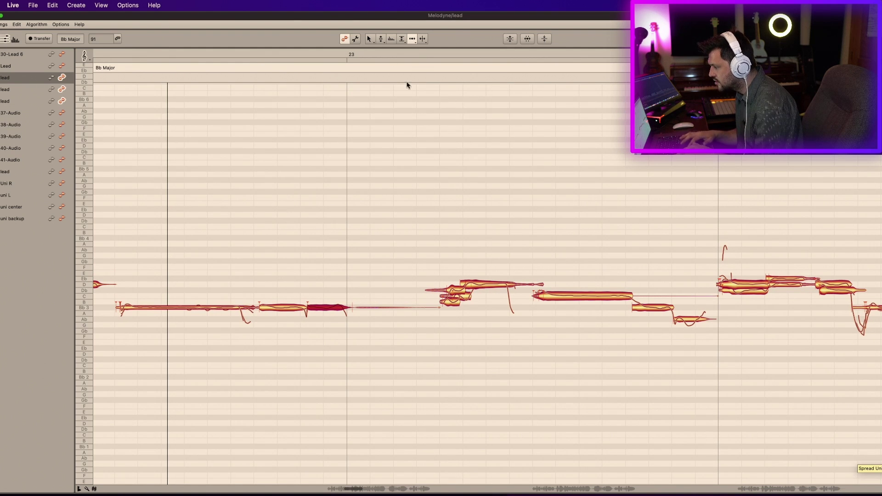
left_click(381, 38)
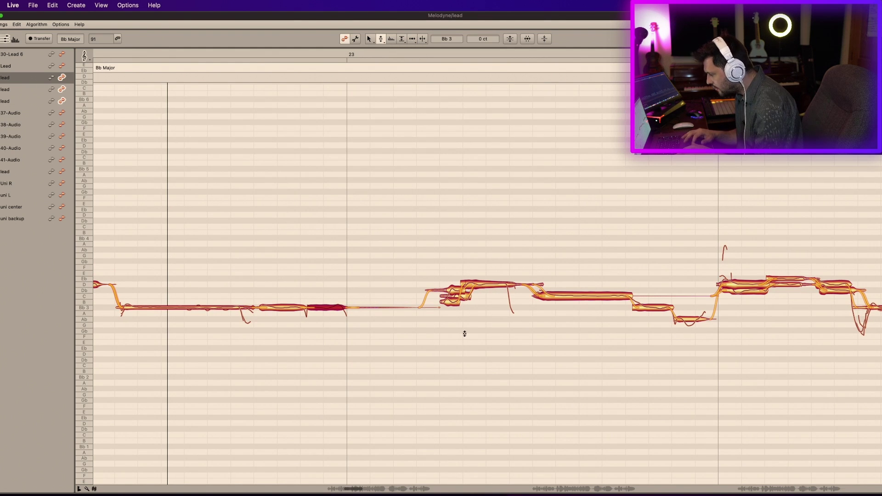
left_click(454, 294)
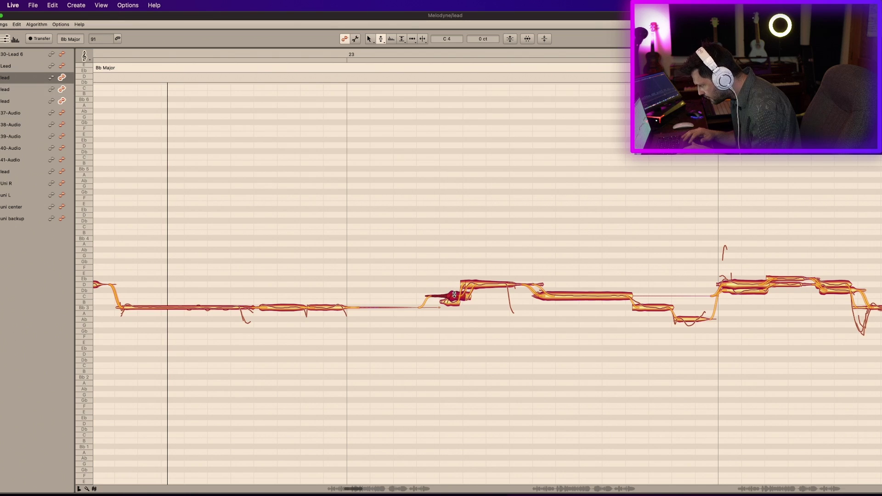
Set the third lead's short note in bar 23 to C4 and move the start of its following note slightly later
left_click(455, 301)
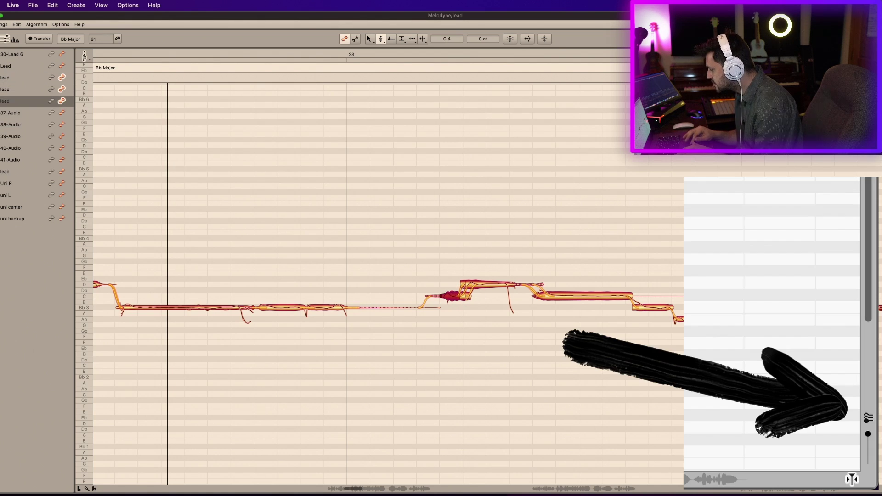
left_click(411, 39)
left_click(468, 260)
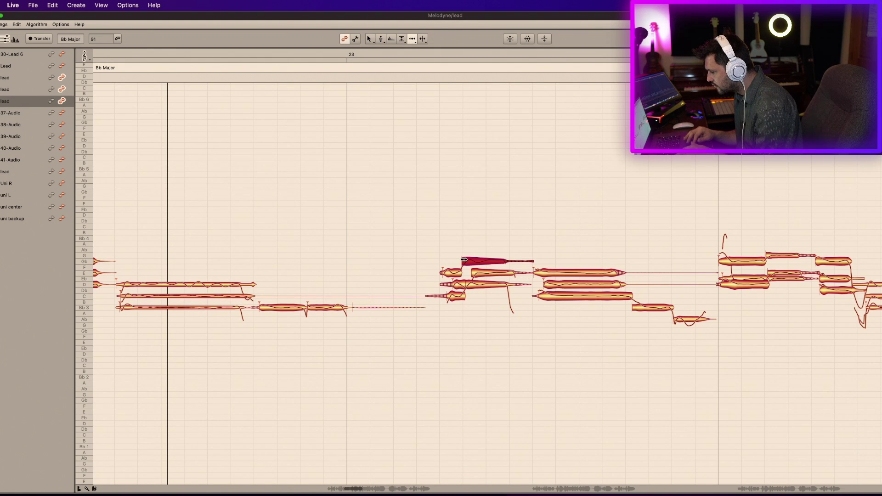
Isolate the lead tracks for editing one after another to identify which bar 23 notes belong to each, and re-enable all three
left_click(61, 77)
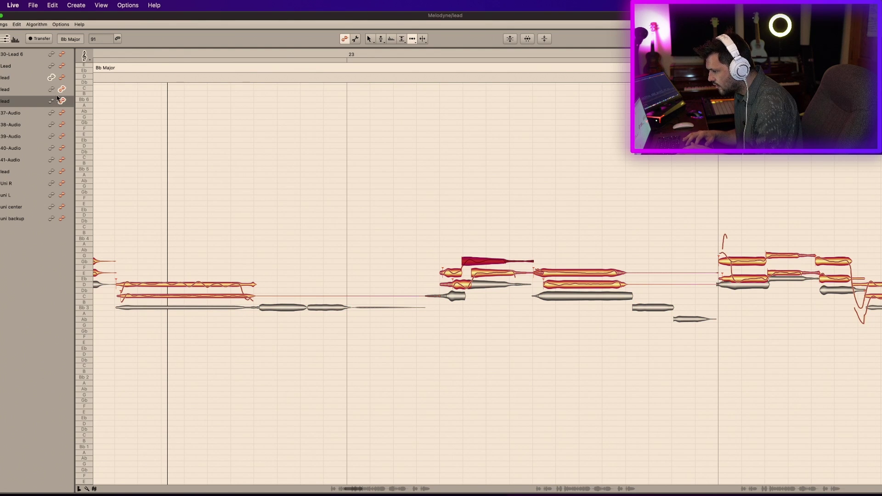
left_click(61, 78)
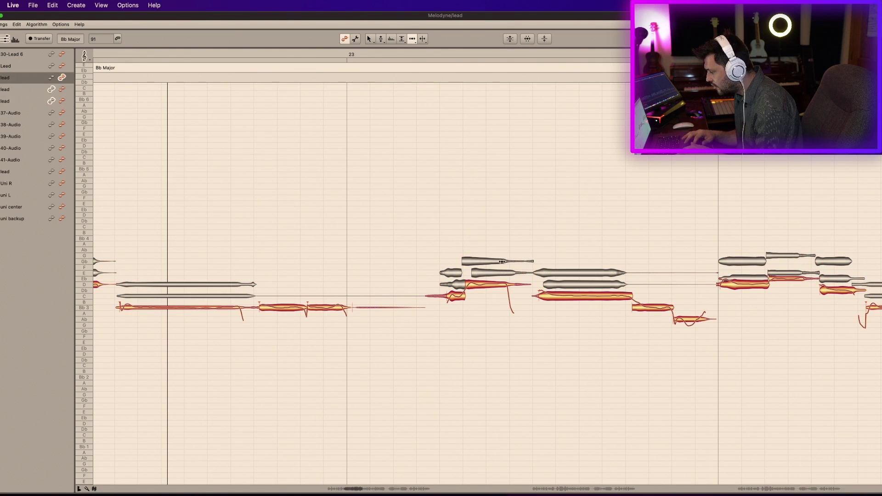
left_click(61, 89)
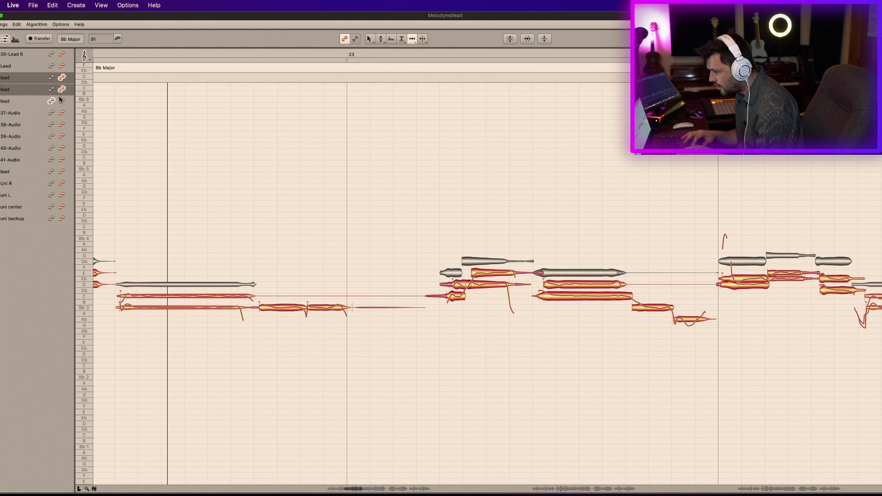
left_click(62, 101)
Align the starts of the second and third leads' high notes and the second lead's long note in bar 23 with the other leads
left_click_drag(476, 272, 467, 274)
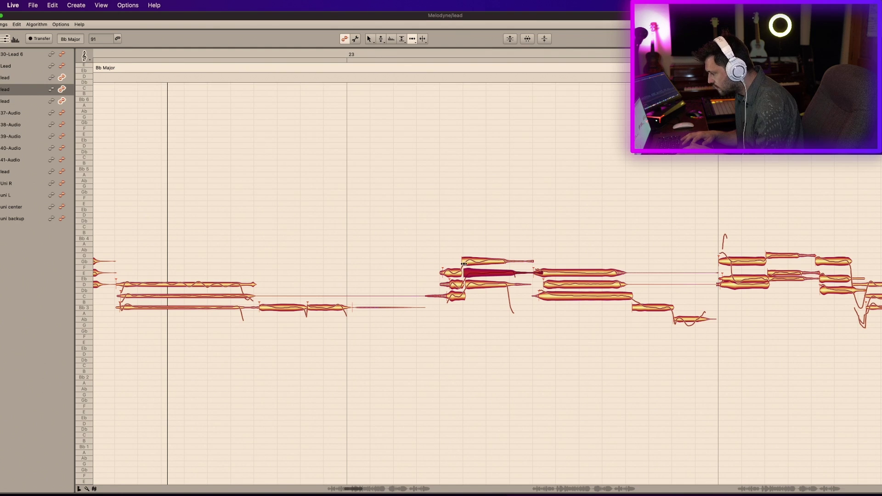
left_click(465, 261)
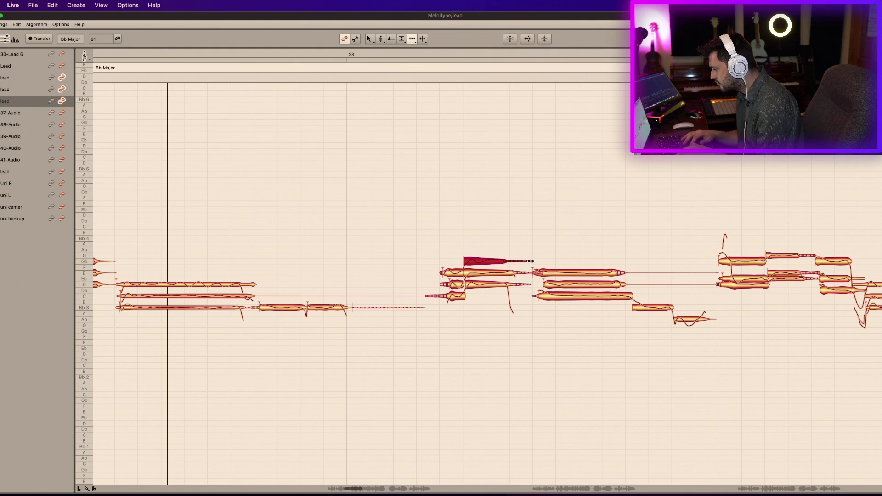
left_click(546, 297)
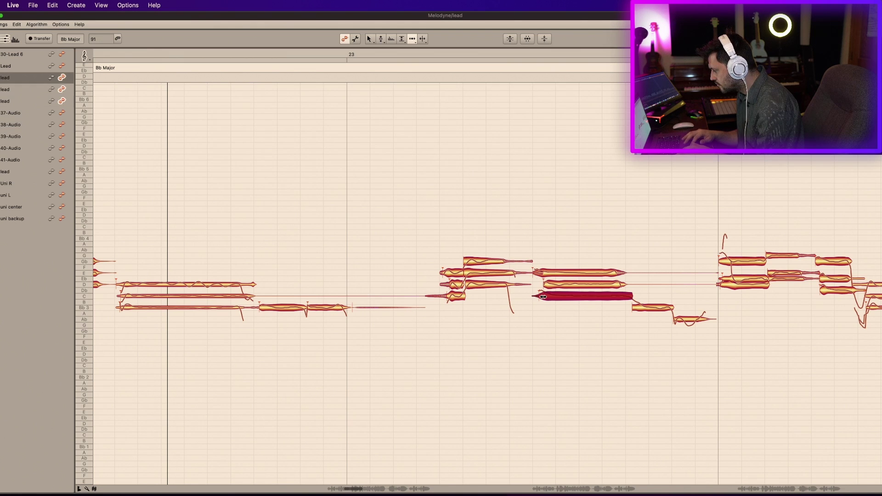
left_click(541, 285)
left_click_drag(539, 286, 537, 286)
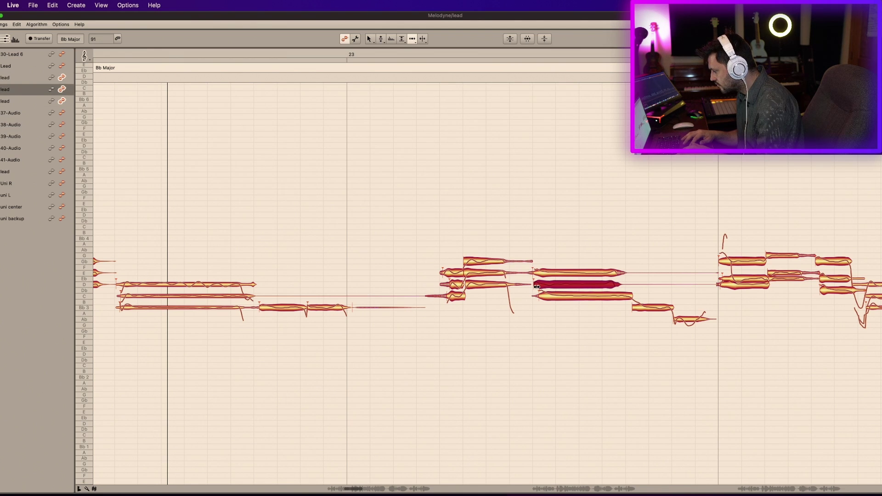
key("space")
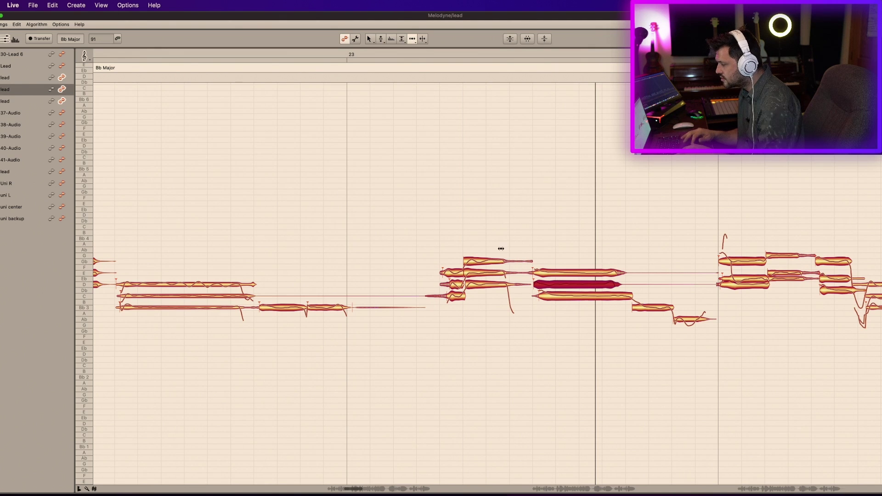
Edit the note separations between the high and long notes in bar 23 on the second and third leads with the Note Separation Tool
left_click(422, 40)
left_click(533, 262, "shift")
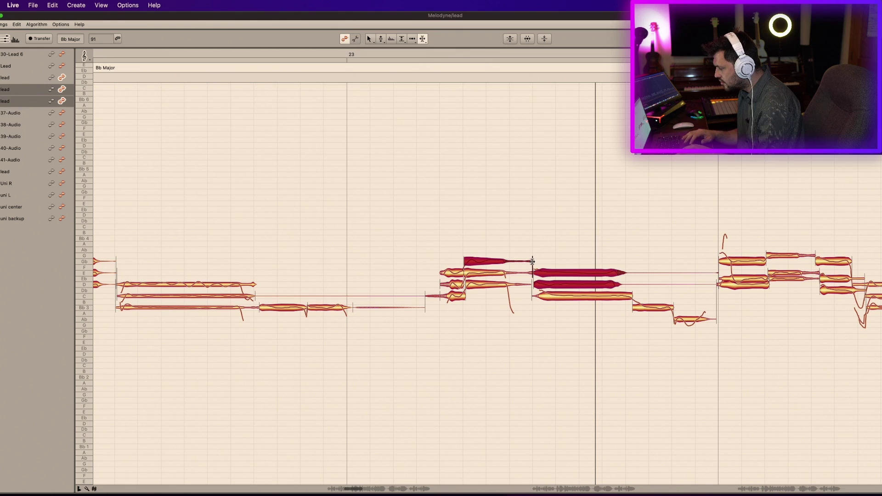
left_click(515, 282)
left_click(508, 272)
key("shift+Right")
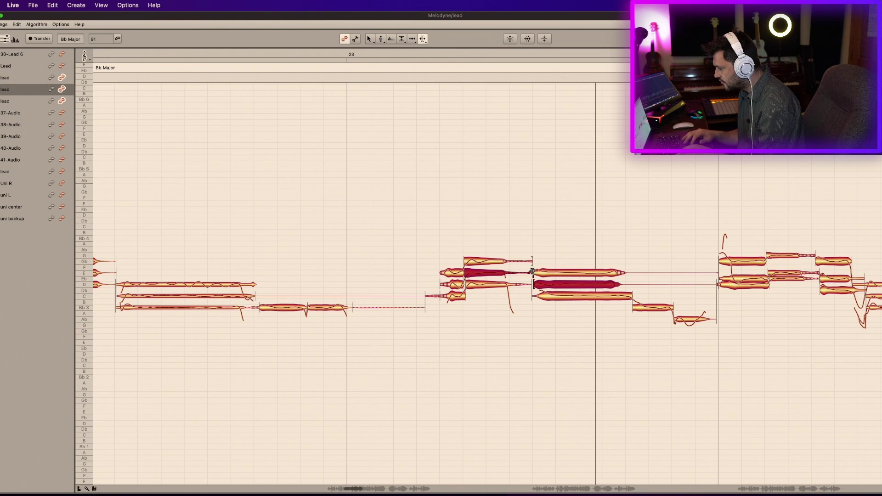
left_click(468, 152)
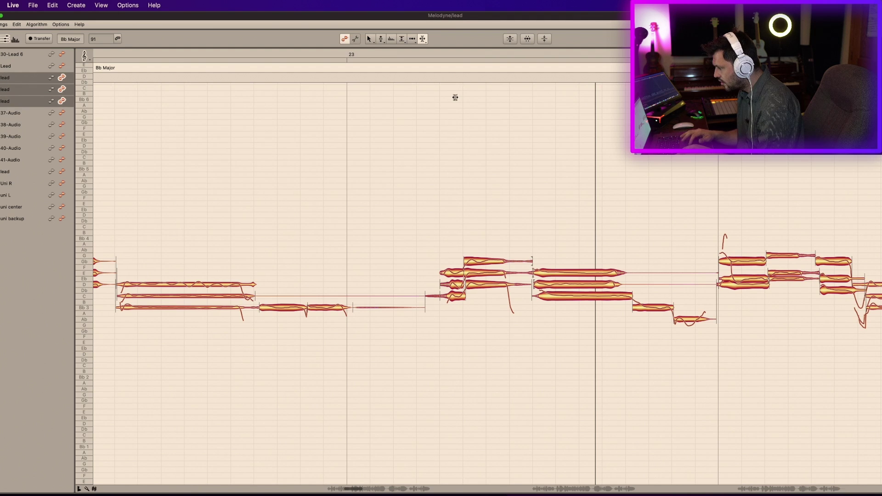
Move the boundary between the first lead's high and long notes in bar 23 slightly earlier, and extend the third lead's high note slightly
left_click(412, 40)
left_click_drag(528, 284, 532, 274)
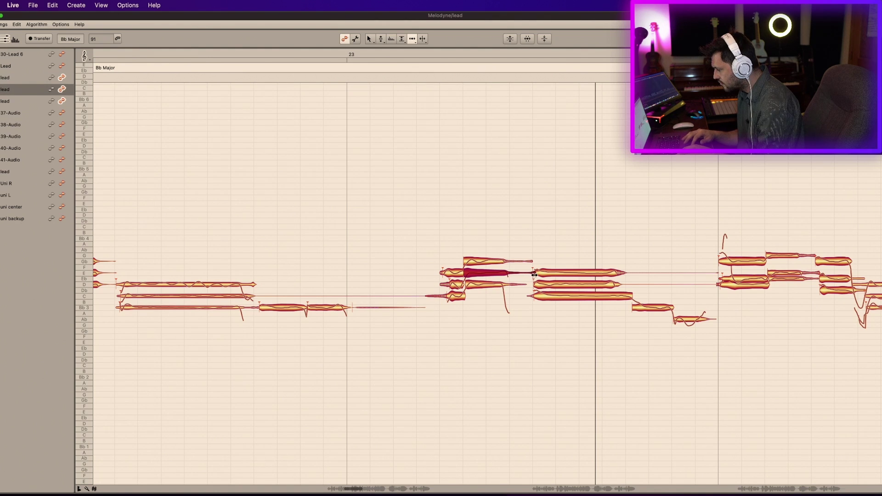
left_click(533, 262)
key("space")
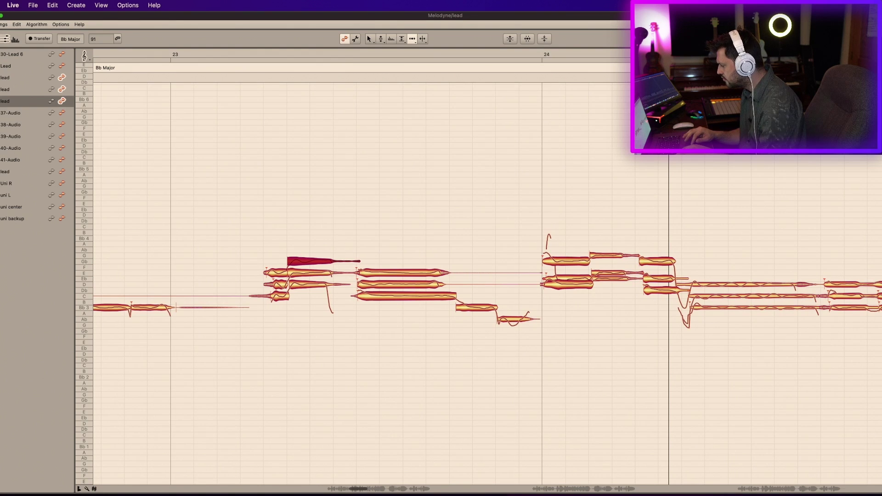
Match the three leads' first notes in bar 24 at Db4 and their second notes at D4 with the Pitch Tool, and play the result
key("y")
left_click(382, 40)
left_click_drag(570, 288, 569, 290)
left_click(570, 284)
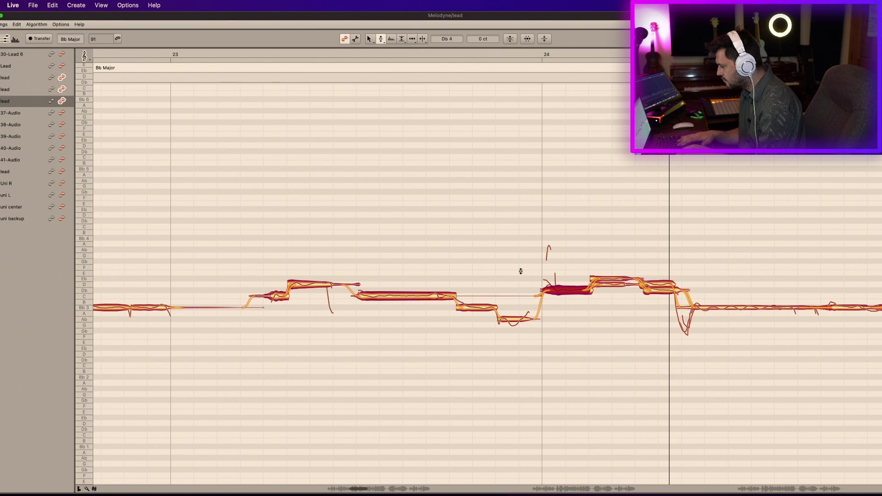
left_click(594, 280)
left_click(603, 283)
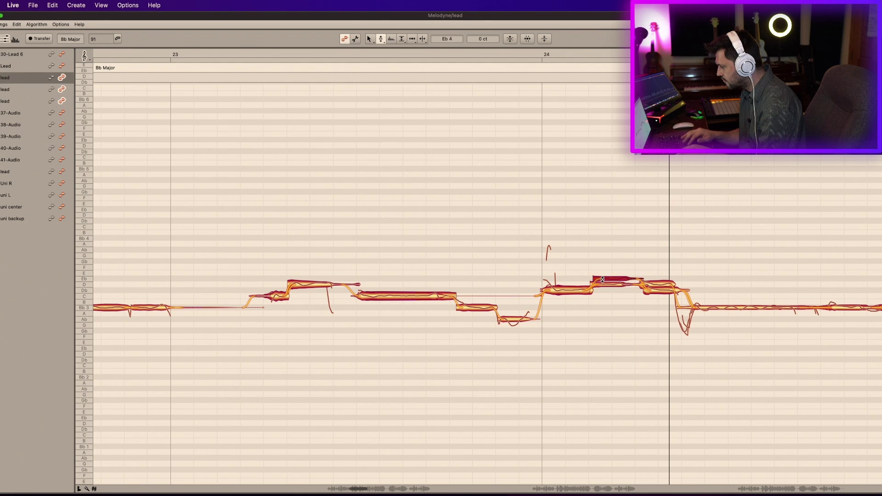
key("space")
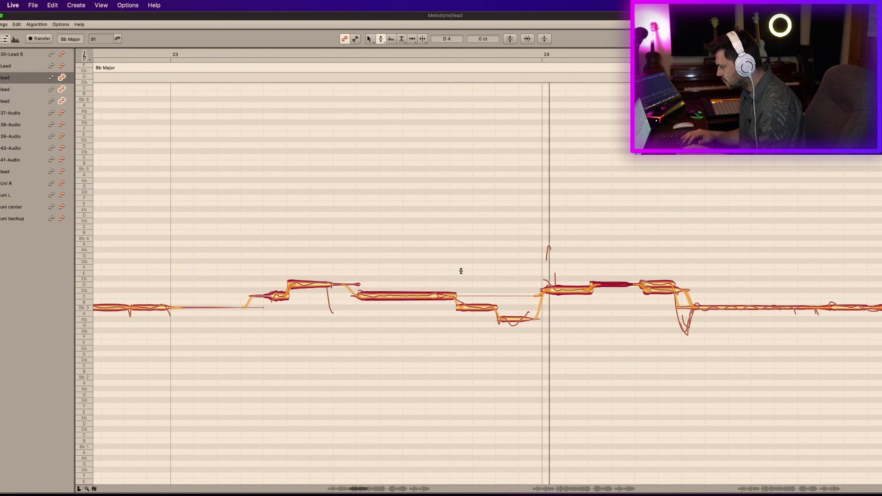
Raise the leads' first and second bar 24 notes to D4 and Eb4, and match their third notes at D4
left_click_drag(611, 313, 573, 281)
key("Up")
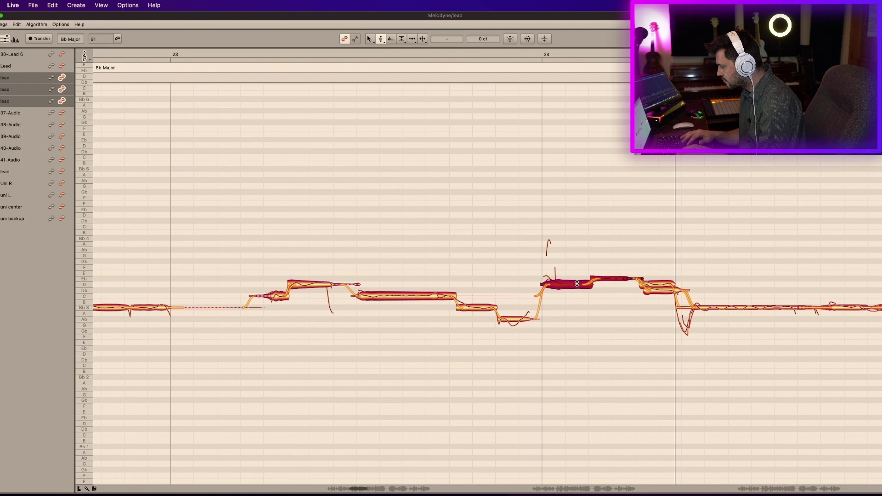
left_click(662, 290)
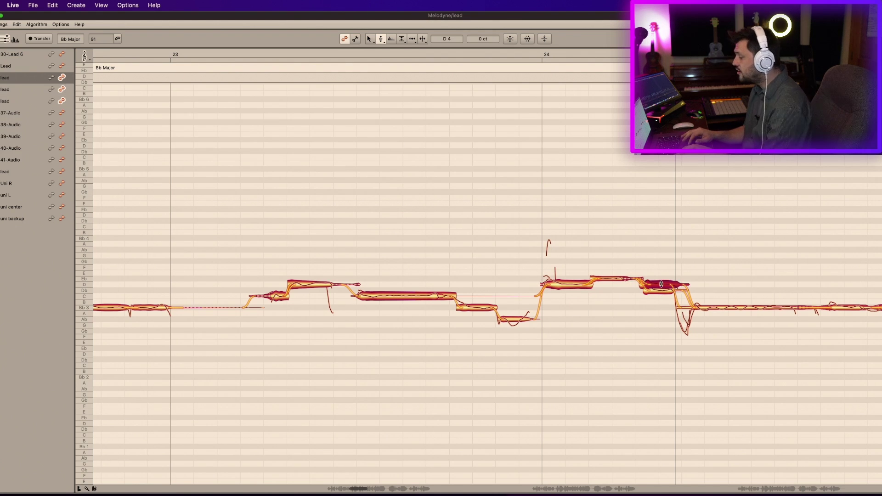
key("Up")
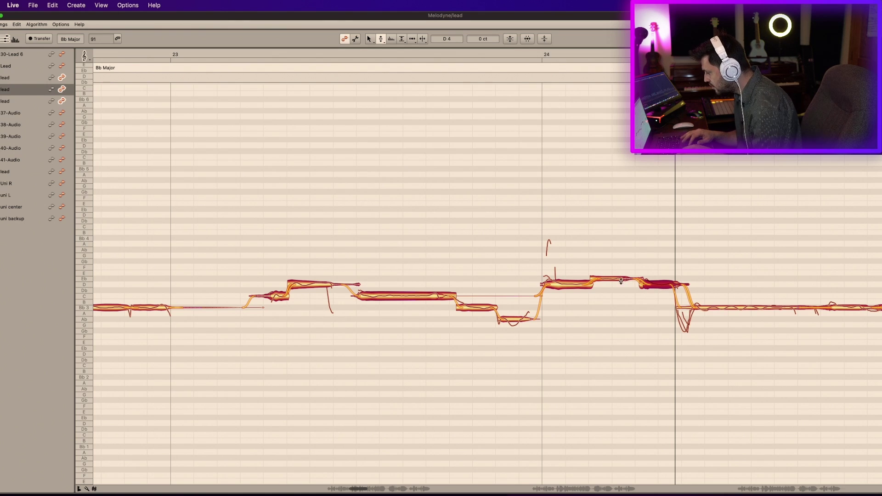
key("space")
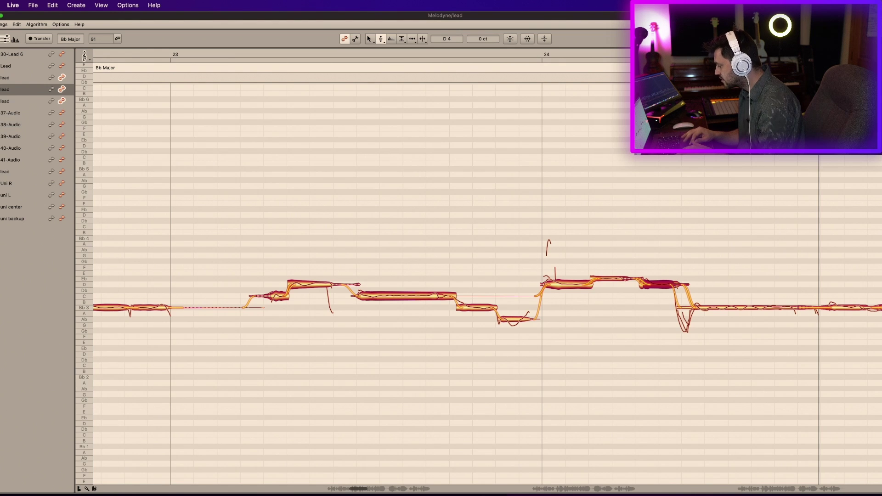
Spread the unison notes again and move the second lead's long note in bar 23 slightly earlier with the Timing Tool
key("y")
left_click_drag(570, 59, 566, 79)
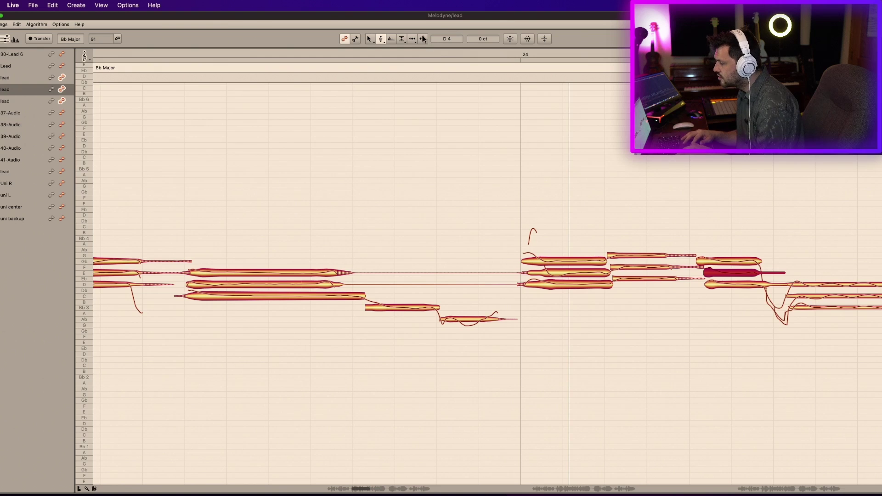
left_click(413, 39)
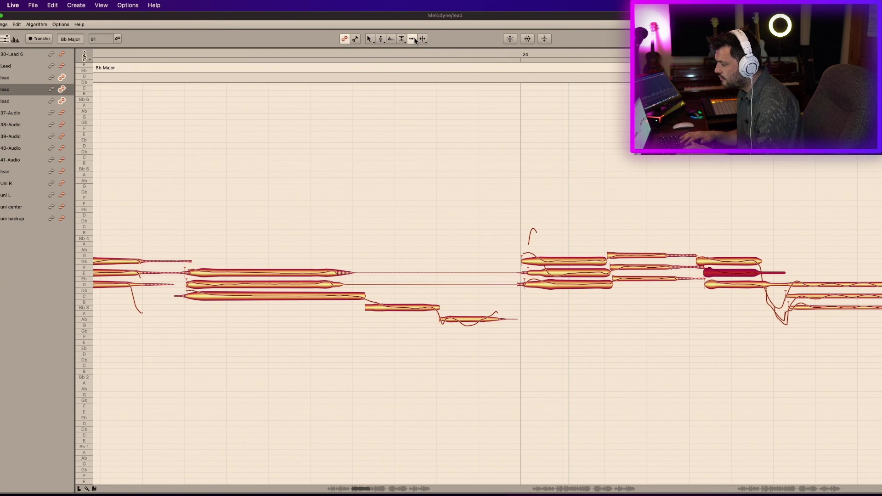
left_click(341, 285)
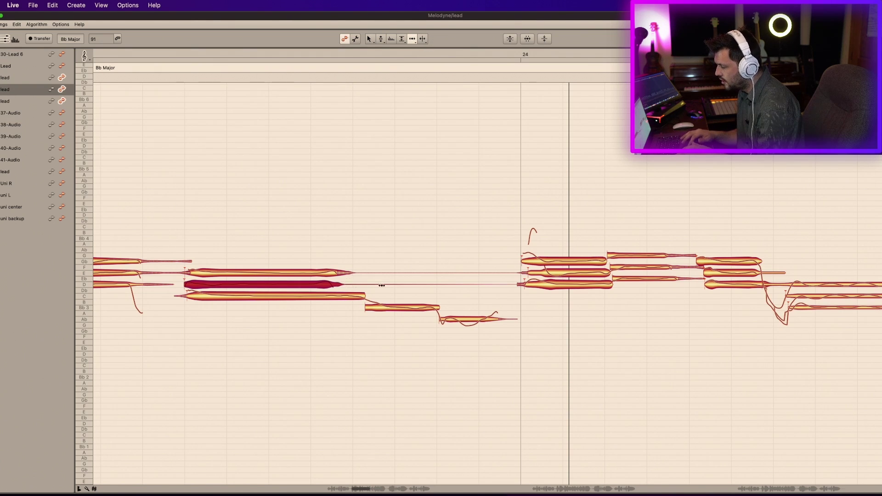
left_click(458, 289)
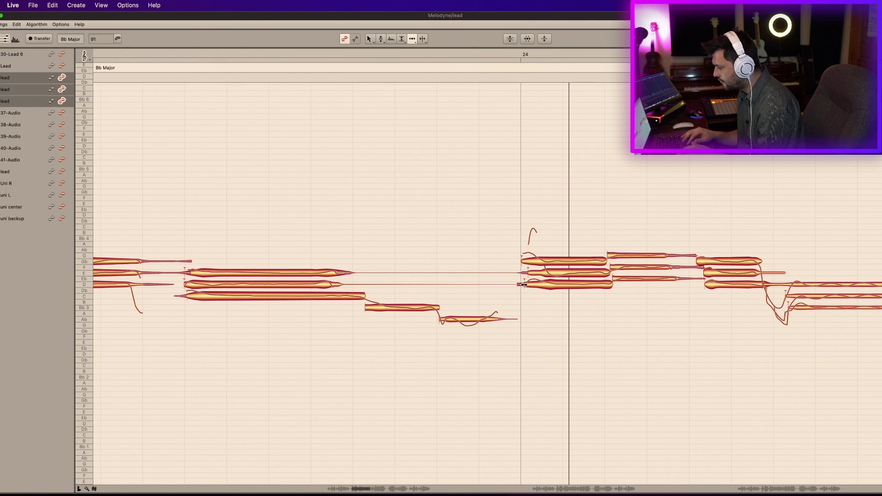
Cut off the silent tail of the second lead's long bar 23 note just past its audible end, and stretch the note slightly longer
left_click(423, 39)
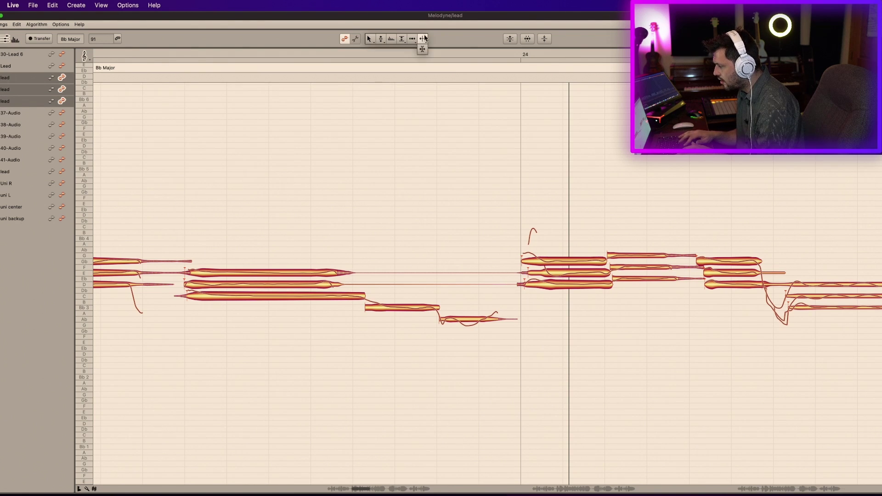
double_click(517, 283)
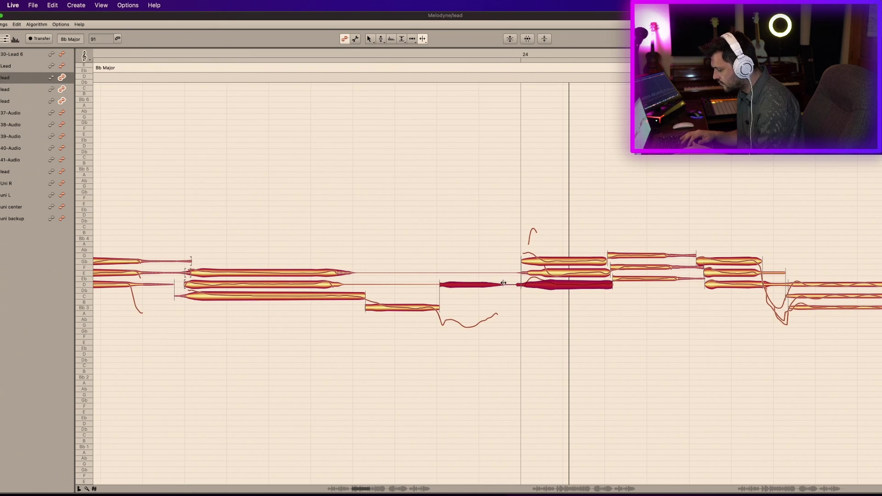
key("super+z")
left_click(493, 283)
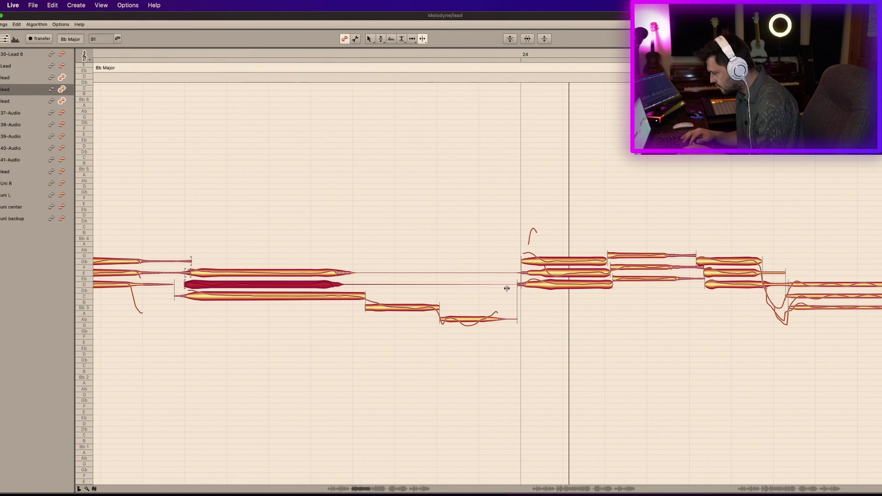
left_click_drag(521, 273, 514, 280)
left_click(507, 285)
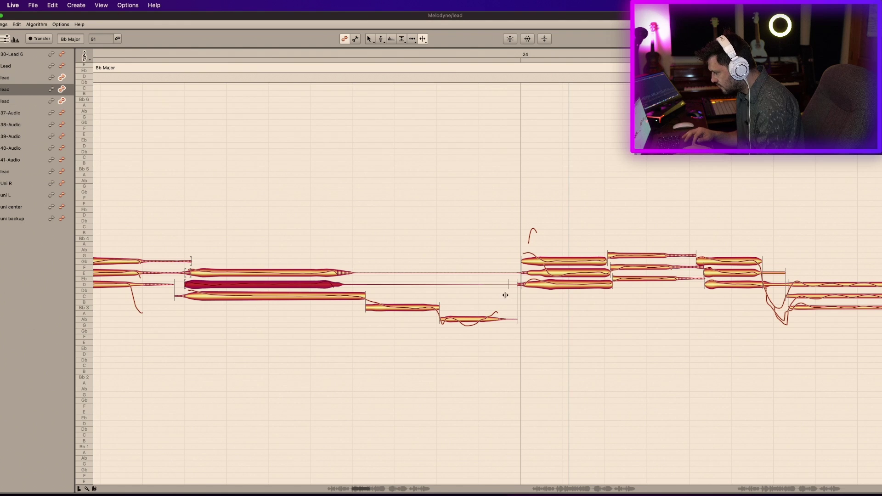
left_click_drag(508, 285, 357, 285)
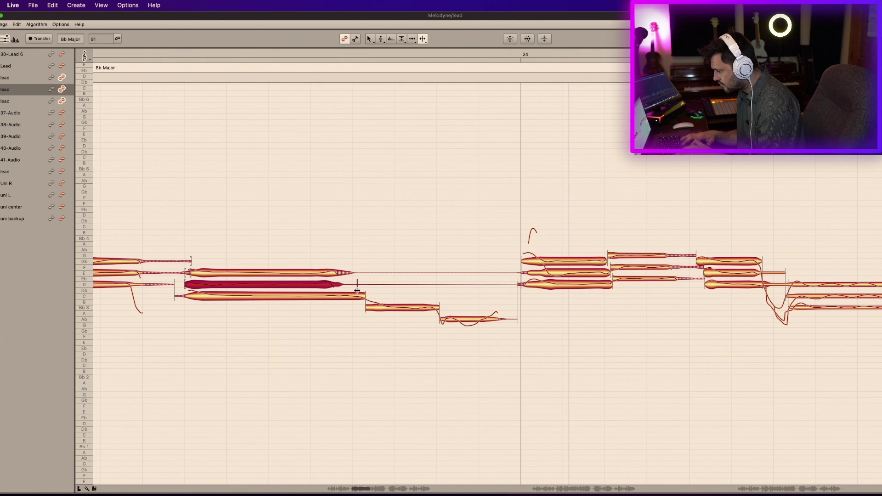
left_click(415, 286)
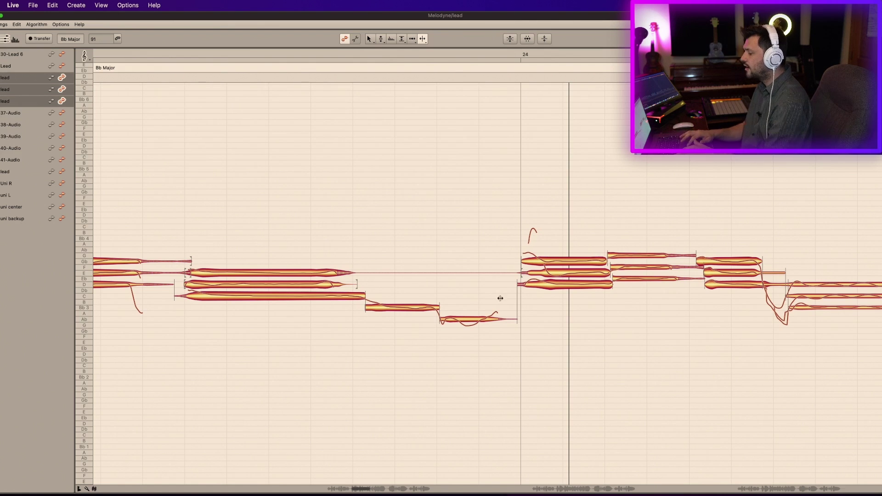
left_click(412, 39)
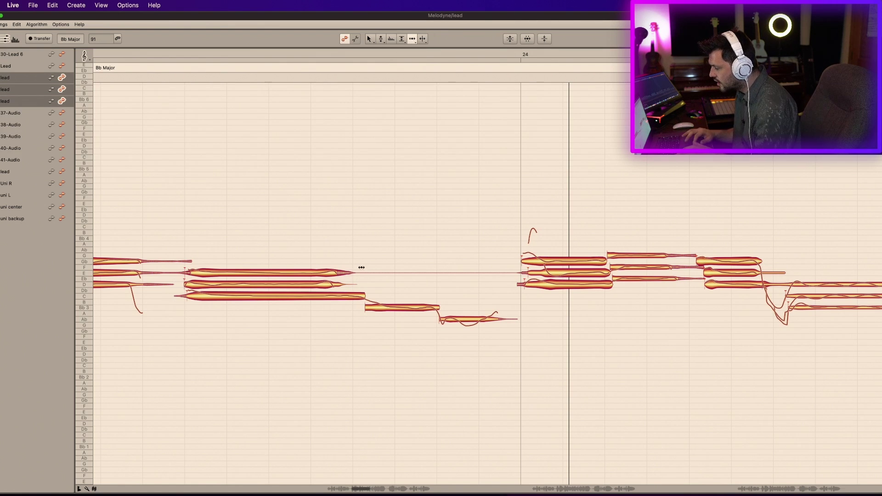
left_click_drag(342, 282, 359, 284)
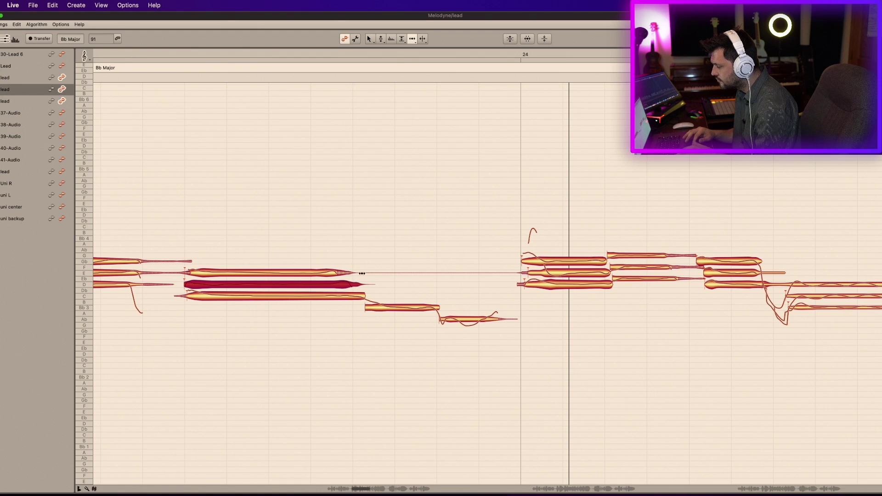
Cut off the silent tail of the third lead's long bar 23 note, stretch the note's end slightly longer, and play the result
left_click(428, 274)
left_click(423, 39)
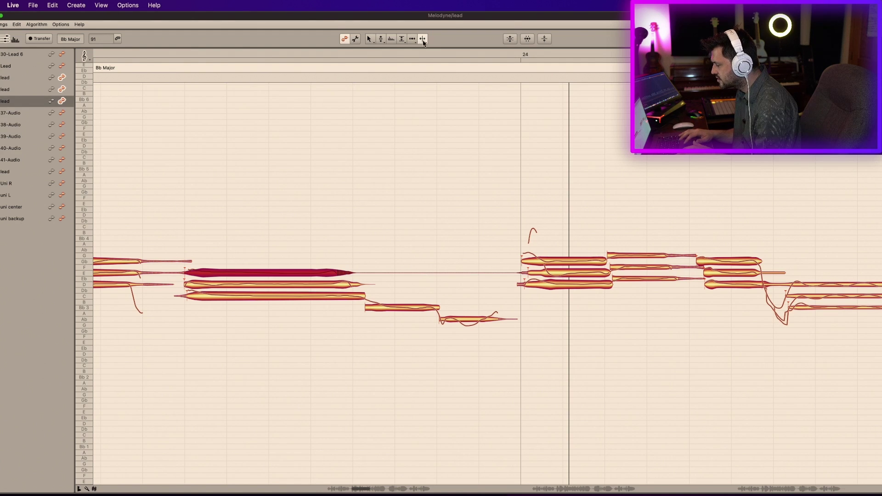
left_click(413, 273)
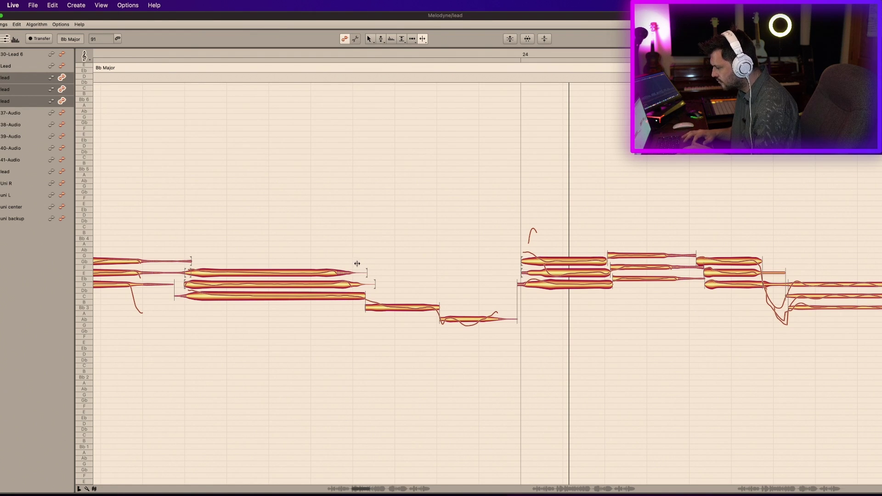
left_click(417, 38)
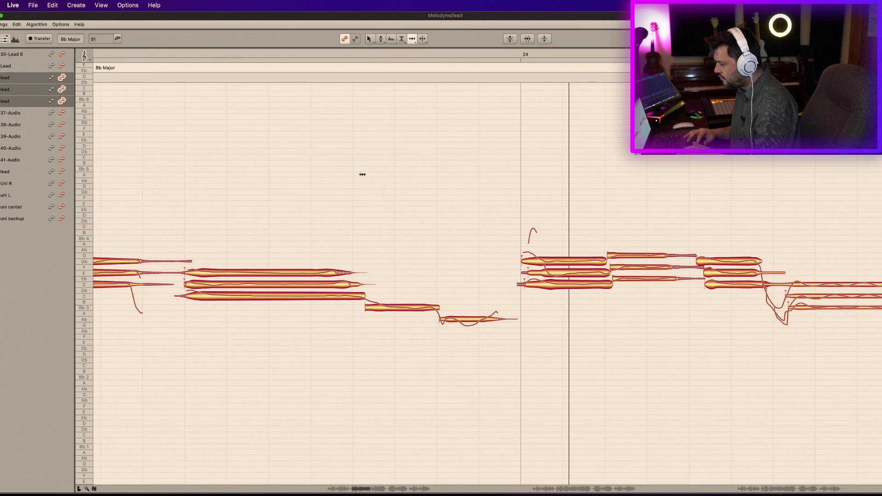
left_click_drag(352, 275, 363, 274)
key("space")
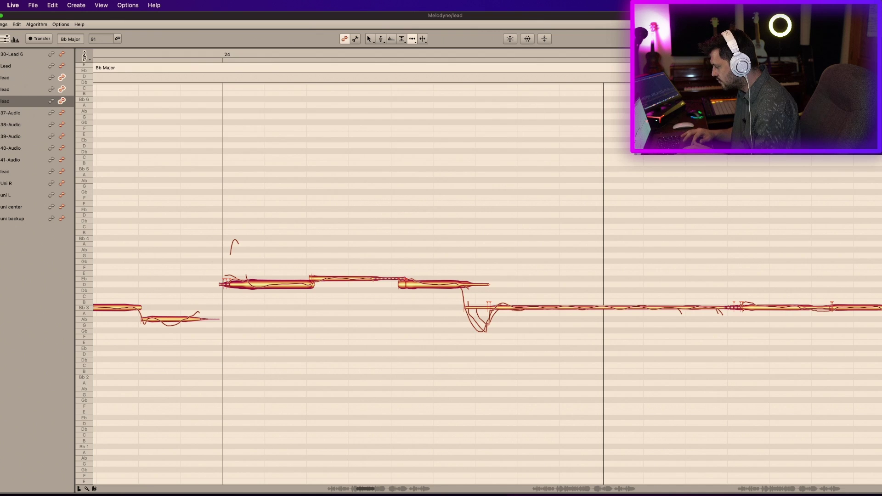
Line up the starts of the three leads' first, second and third notes in bar 24 with the Timing Tool
left_click_drag(312, 252, 314, 253)
left_click(243, 270)
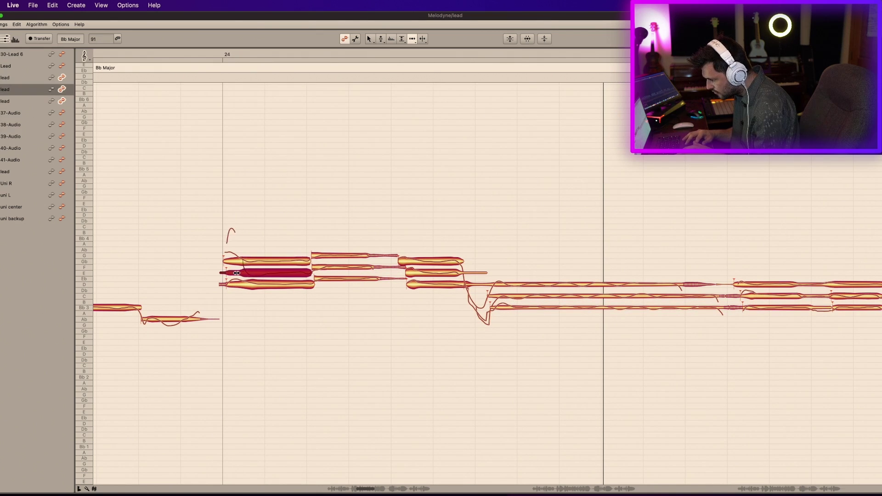
left_click(319, 279)
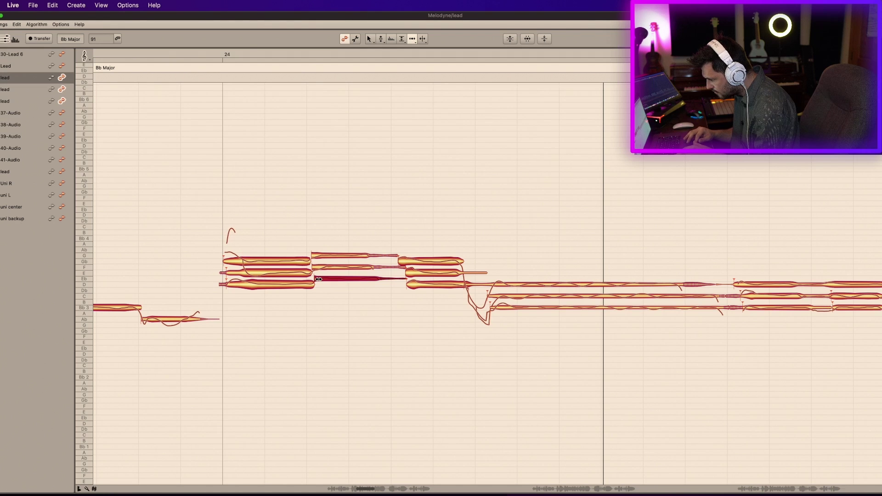
left_click_drag(399, 260, 409, 260)
Start the third lead's last D-row note before bar 25 slightly later and end it slightly earlier, matching the other leads
left_click(740, 285)
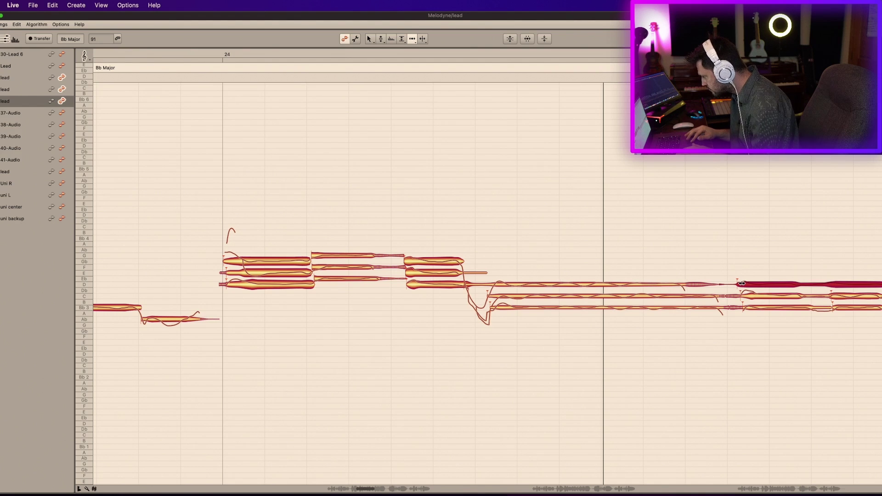
scroll(745, 284, "right", 3)
scroll(745, 284, "right", 1)
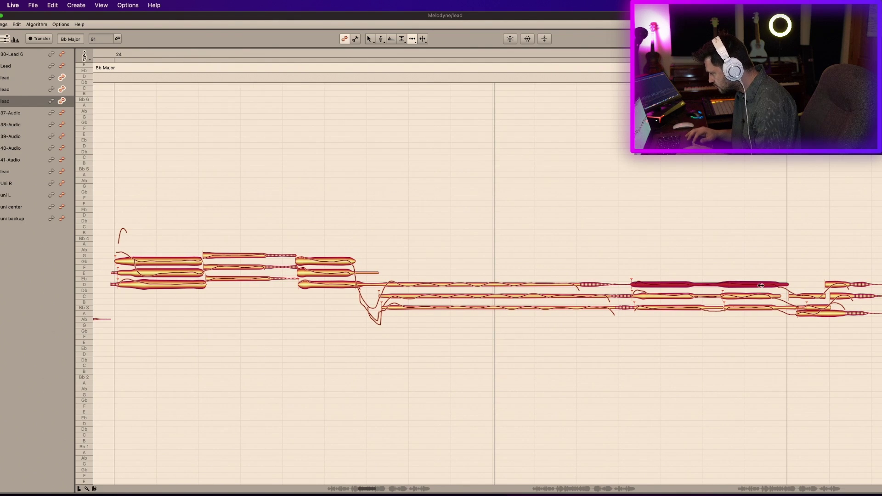
left_click_drag(788, 284, 780, 284)
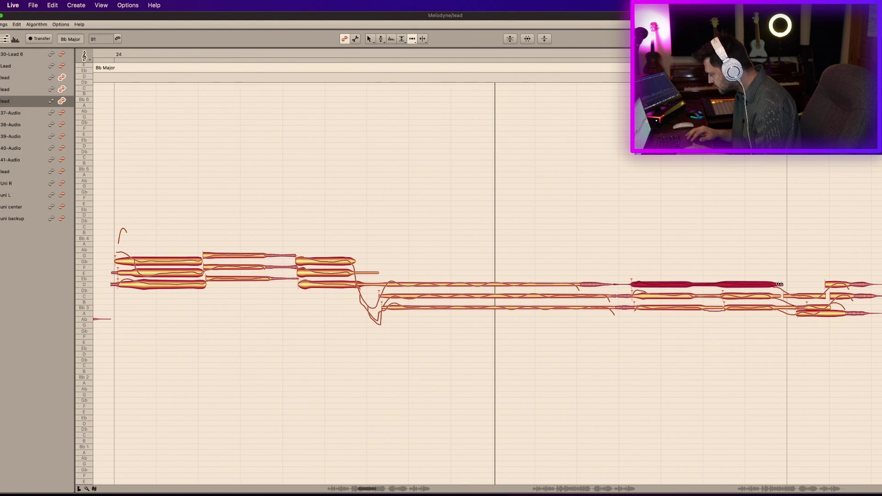
Show the other two leads as reference only, and separate the first lead's note after the bar 25 line where their pitch changes
left_click(833, 316)
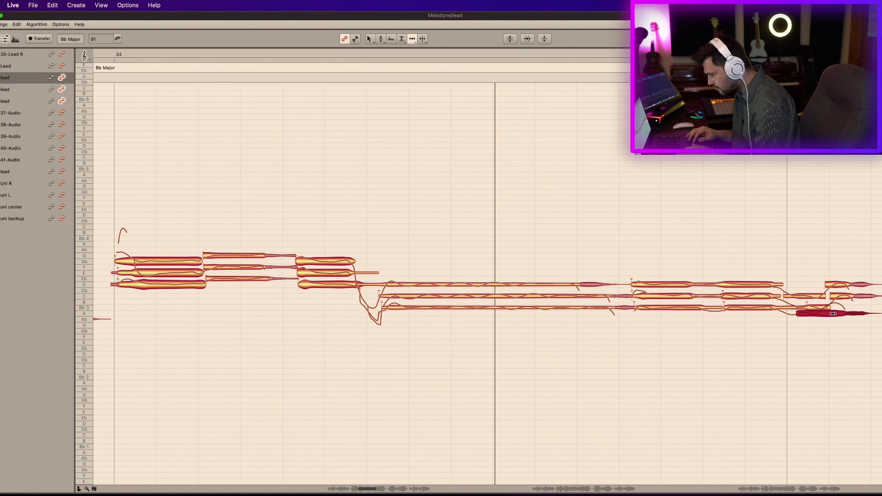
left_click(422, 40)
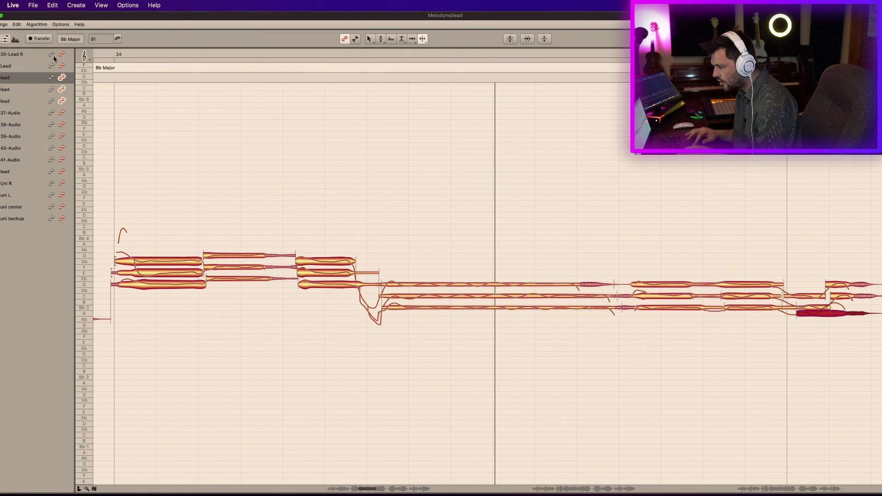
left_click(51, 89)
left_click(52, 101)
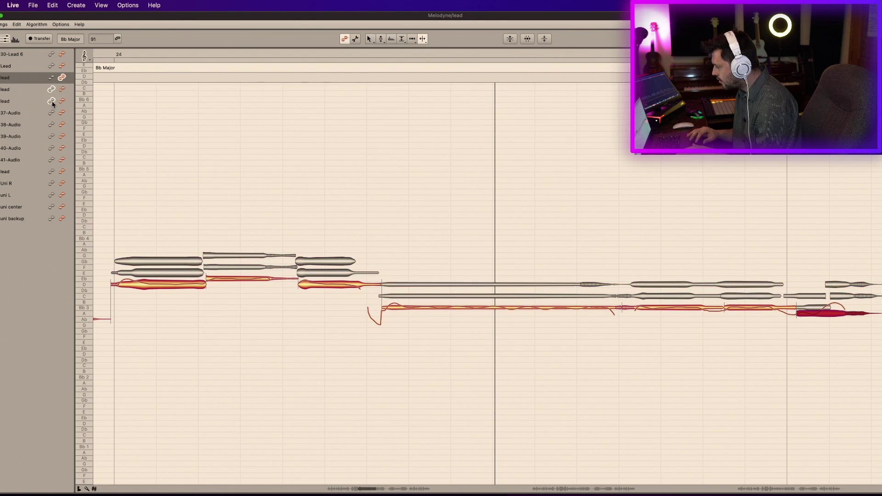
double_click(824, 311)
Collapse the unison spread, set the first lead's two separated notes to Ab3 and Bb3 with the Pitch Tool, and play the result
left_click(381, 39)
left_click_drag(831, 302, 833, 297)
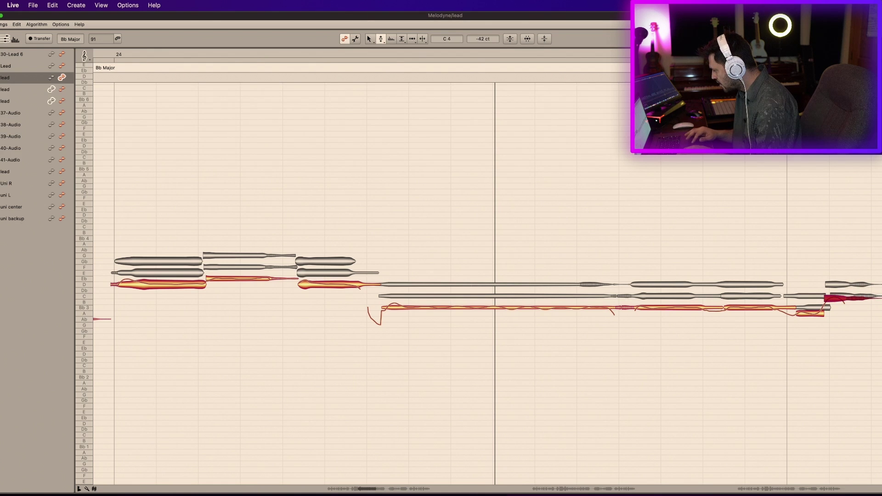
key("y")
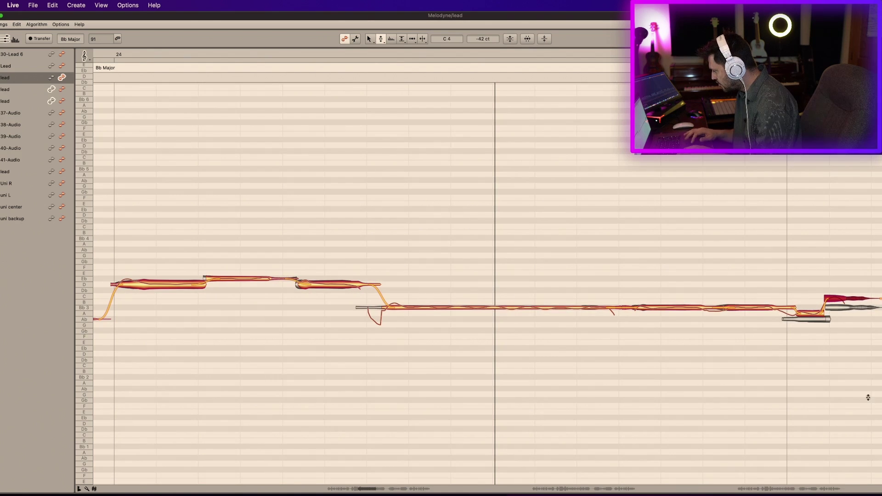
key("super+z")
left_click(809, 314)
left_click_drag(808, 314, 810, 318)
left_click(838, 307)
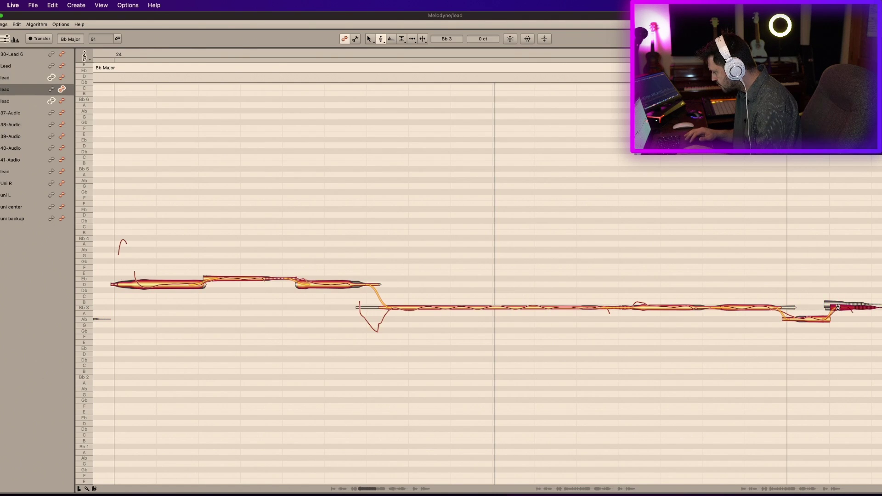
double_click(828, 304)
double_click(828, 303)
left_click(806, 322)
left_click(807, 322)
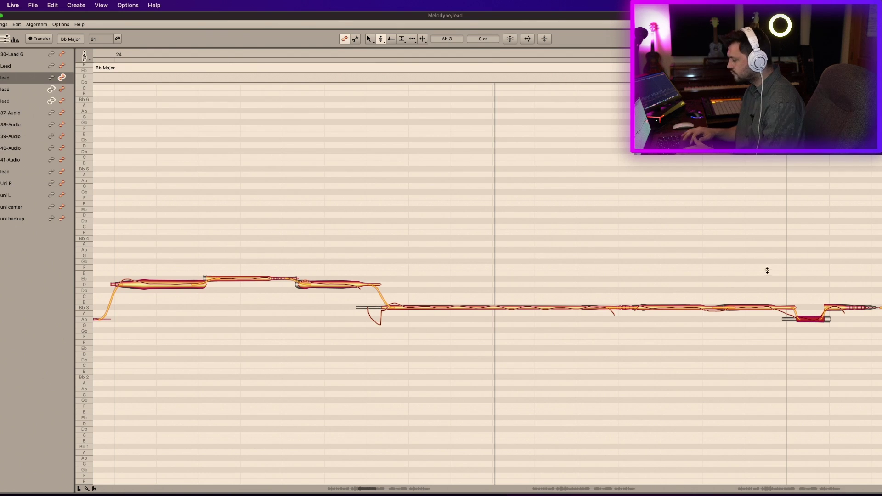
key("space")
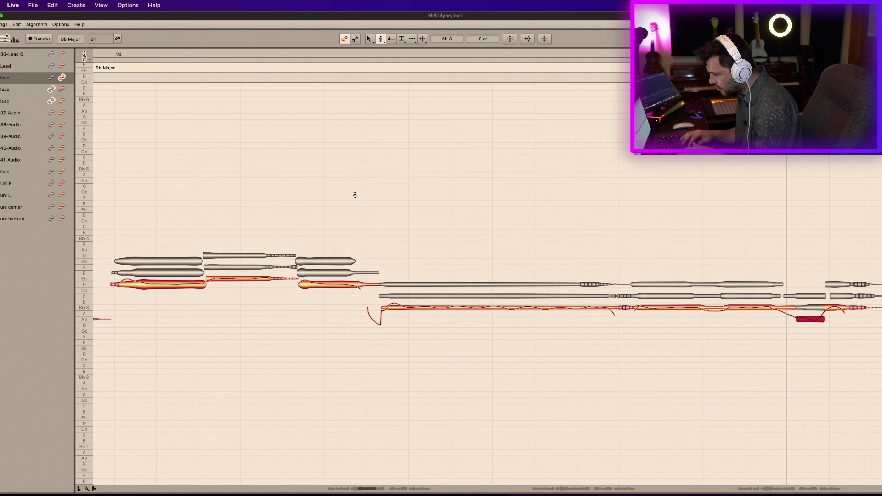
Make all three leads editable again, stretch the end of the third lead's third bar 24 note slightly, and play the passage
left_click(413, 38)
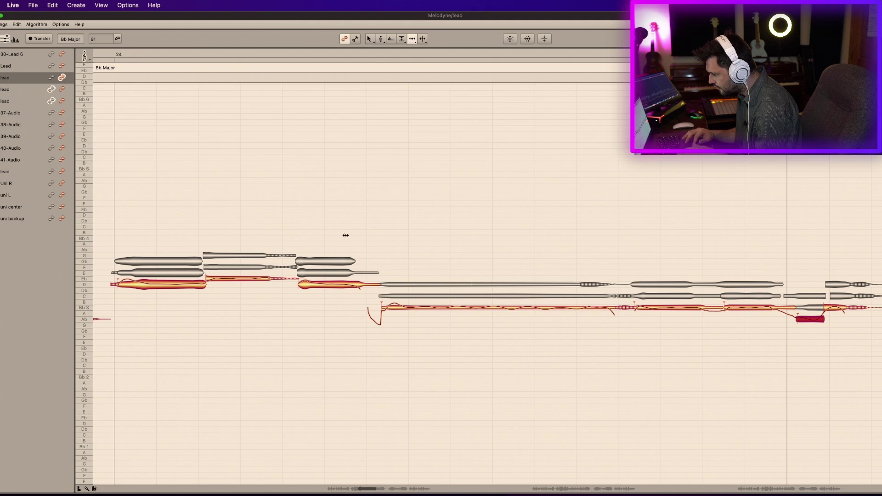
left_click(62, 101)
left_click(62, 90)
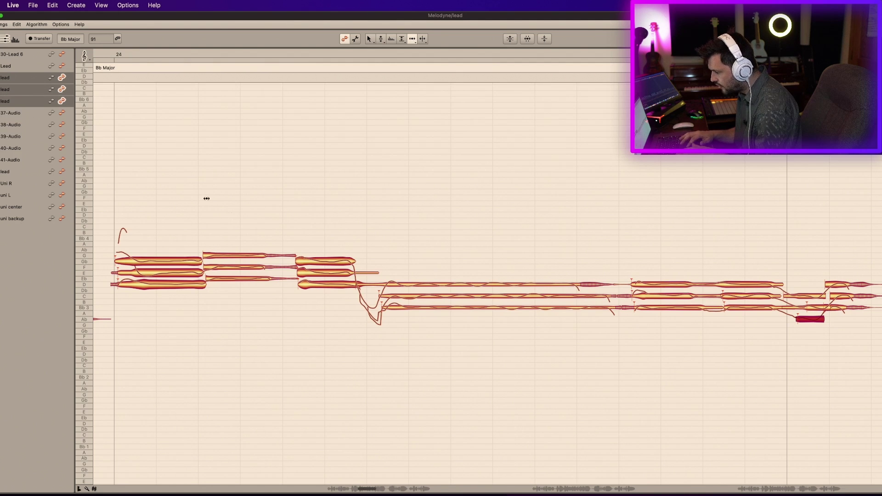
left_click(356, 260)
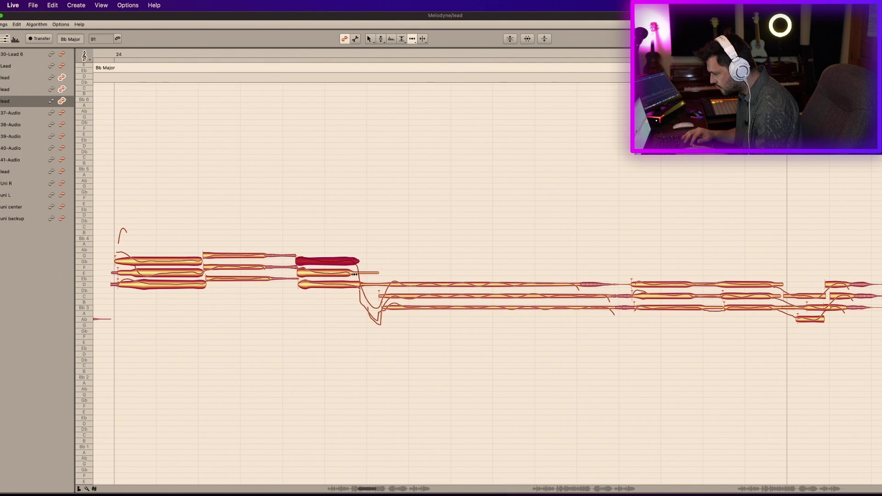
left_click(353, 274)
key("space")
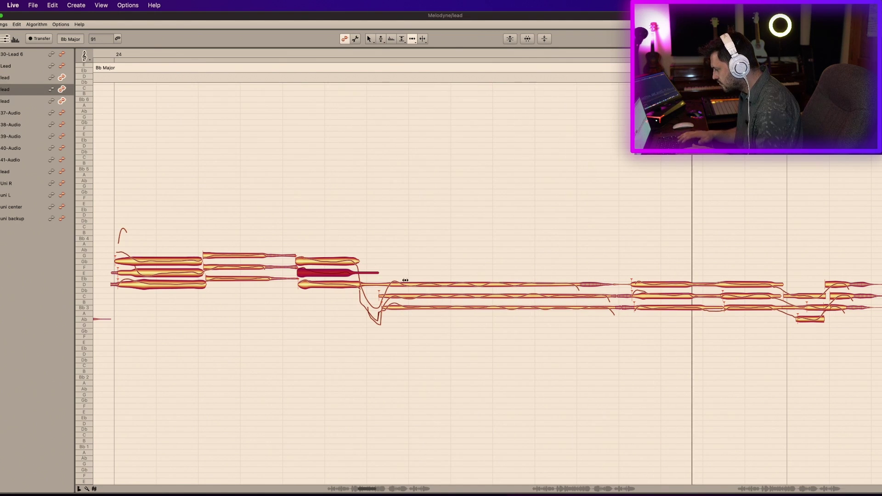
Change the separation after the third lead's long bar 24 note, stretch the note's end to the next note's start, and play the result
left_click(628, 285)
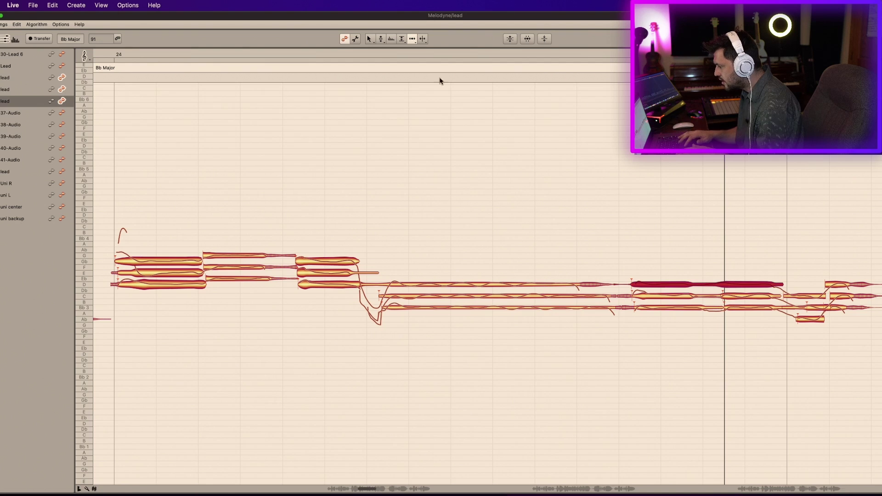
left_click(421, 40)
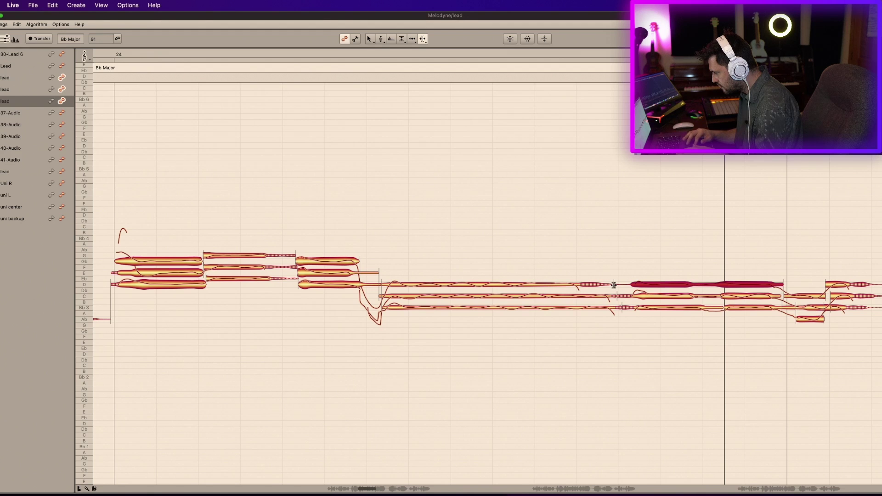
left_click(606, 204)
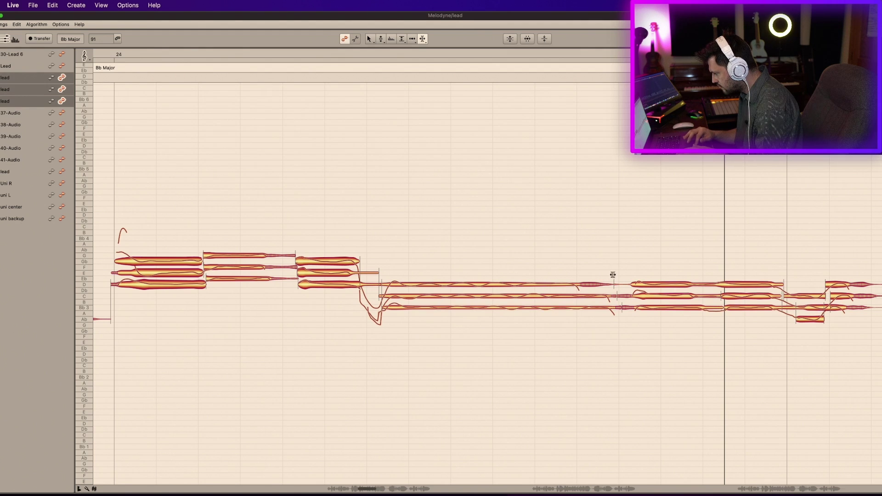
double_click(615, 285)
left_click(602, 187)
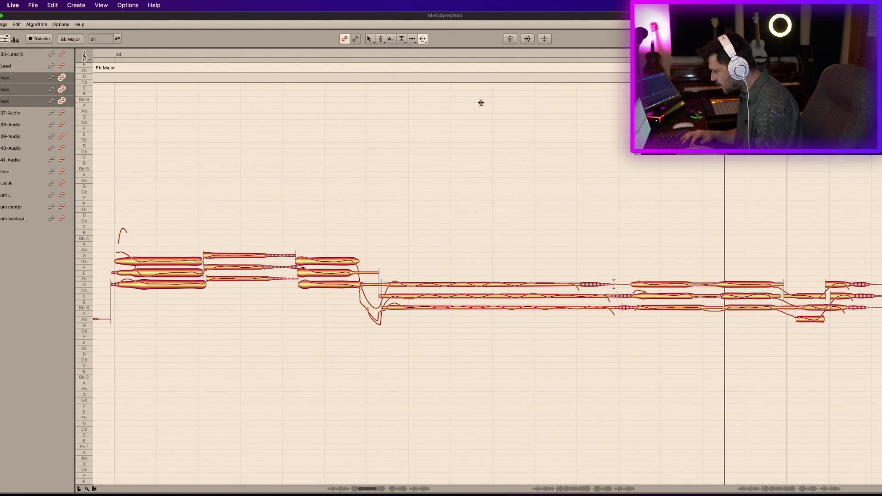
left_click_drag(611, 283, 634, 289)
left_click(585, 287)
key("space")
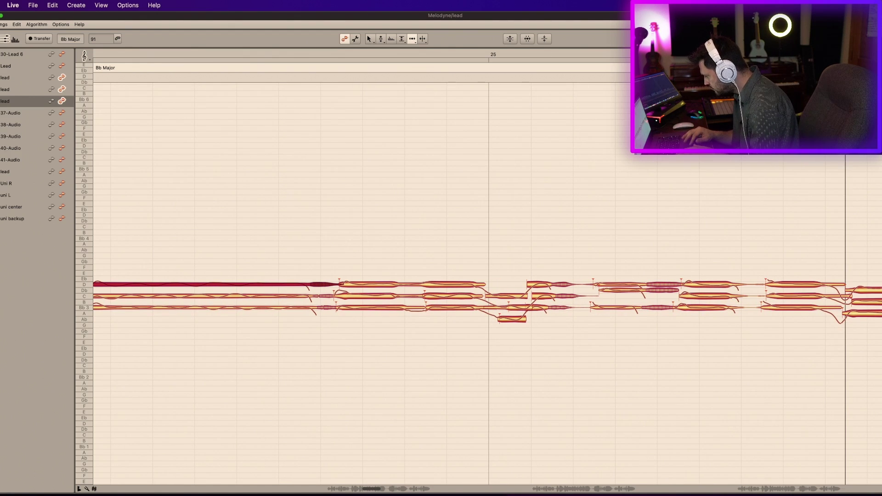
Set the second lead's off-pitch note in bar 25 to Bb3 with the Pitch Tool and play the result
left_click(380, 39)
key("Up")
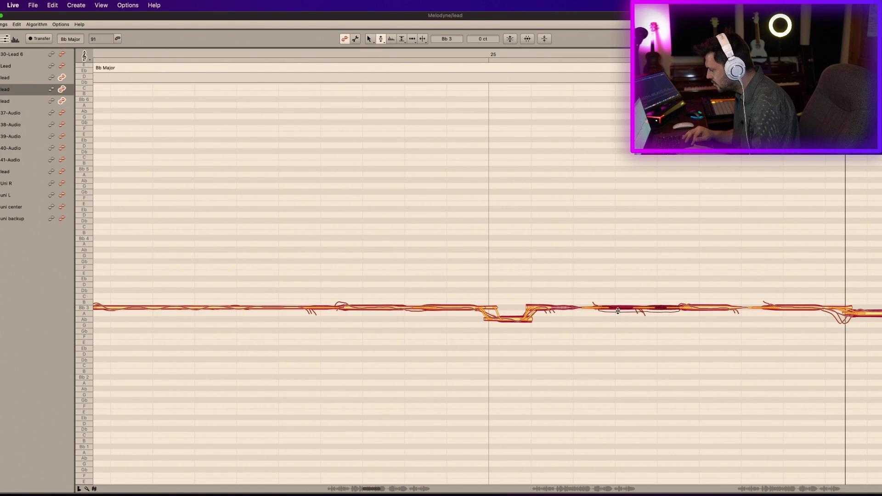
key("space")
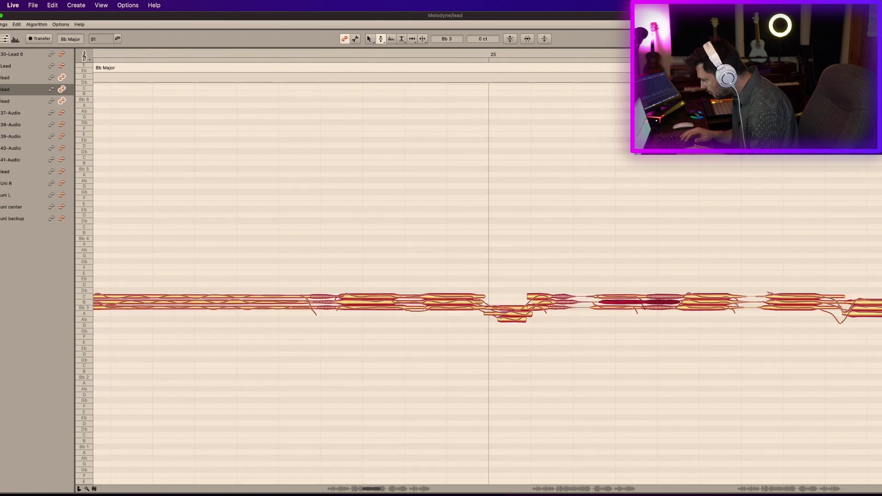
Extend the start of the first lead's short Ab3 note at bar 25 earlier with the Timing Tool to match the other leads
left_click(412, 39)
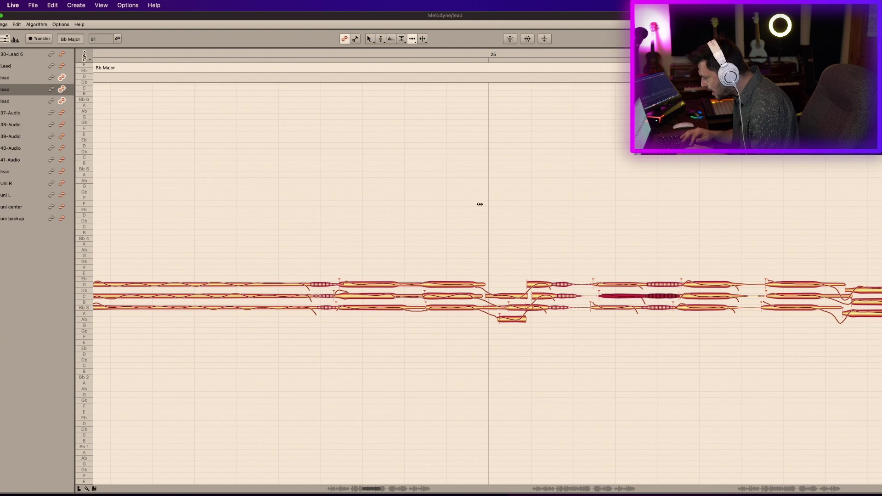
left_click(531, 307)
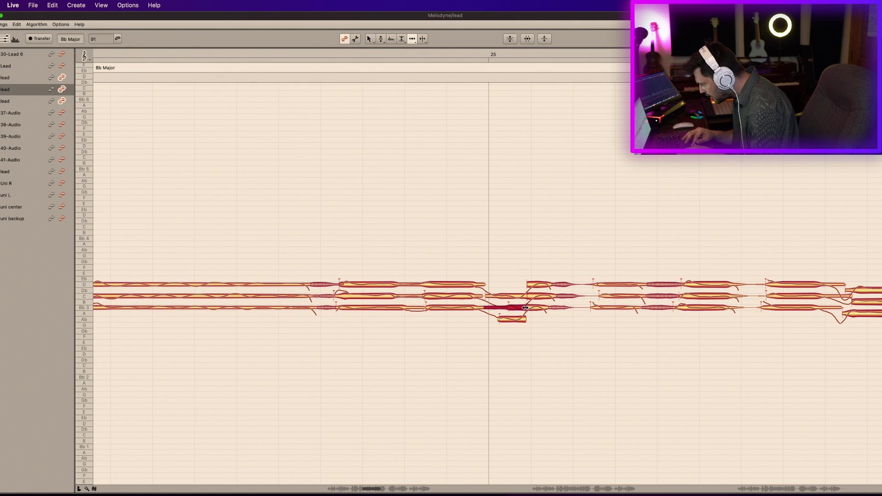
left_click(500, 322)
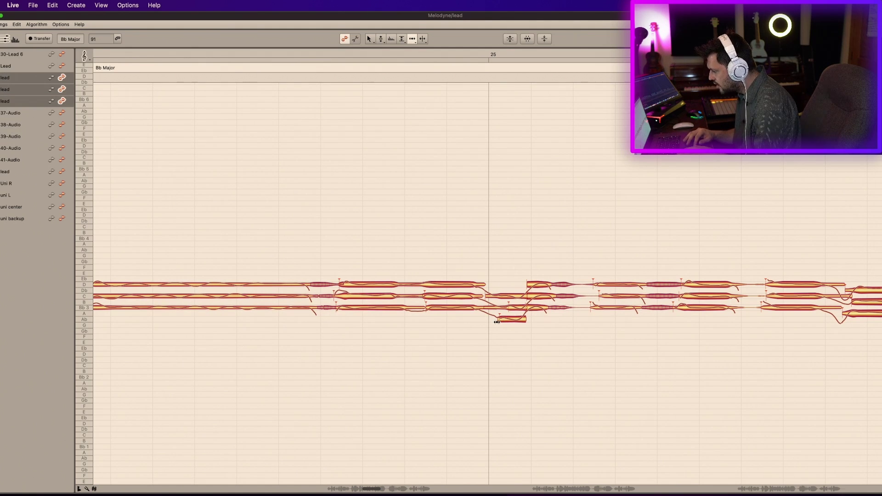
left_click(496, 322)
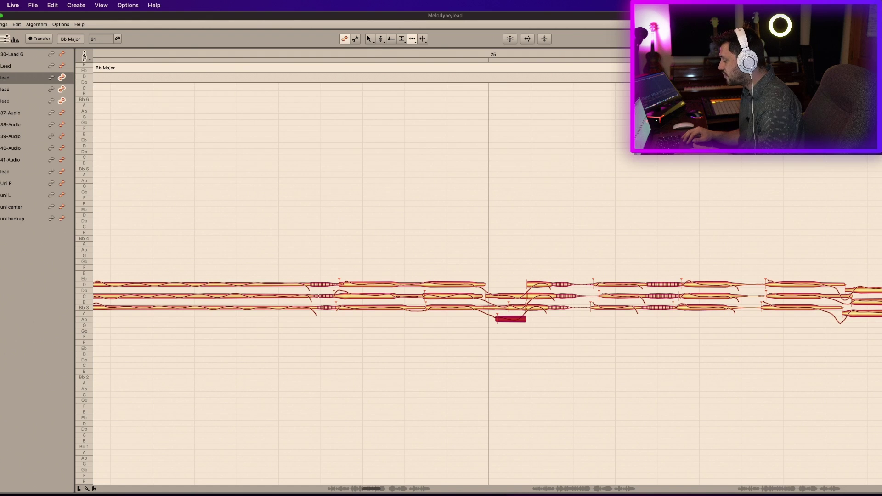
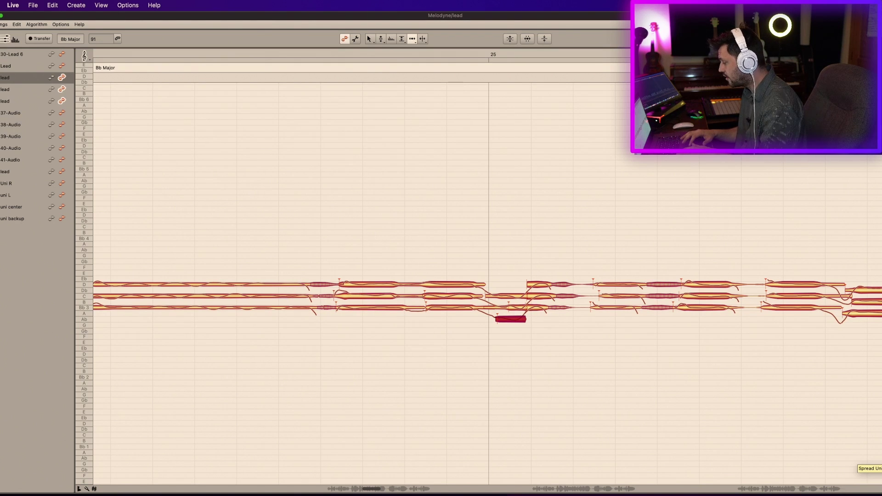
left_click(508, 319)
mouse_move(499, 320)
left_mouse_down()
mouse_move(522, 321)
mouse_move(496, 324)
left_mouse_up()
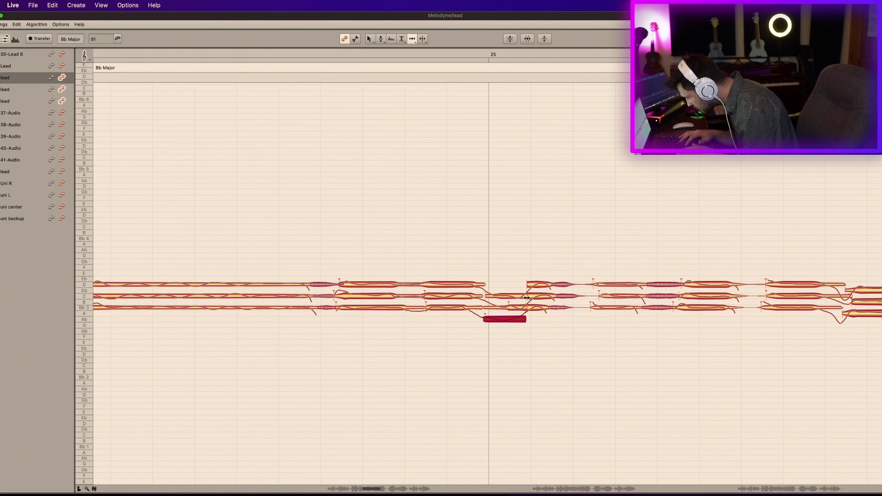
Move the end of the third lead's short note at bar 25 slightly earlier to line up with the other leads
left_click(521, 298)
left_click_drag(521, 297, 525, 299)
left_click(524, 310)
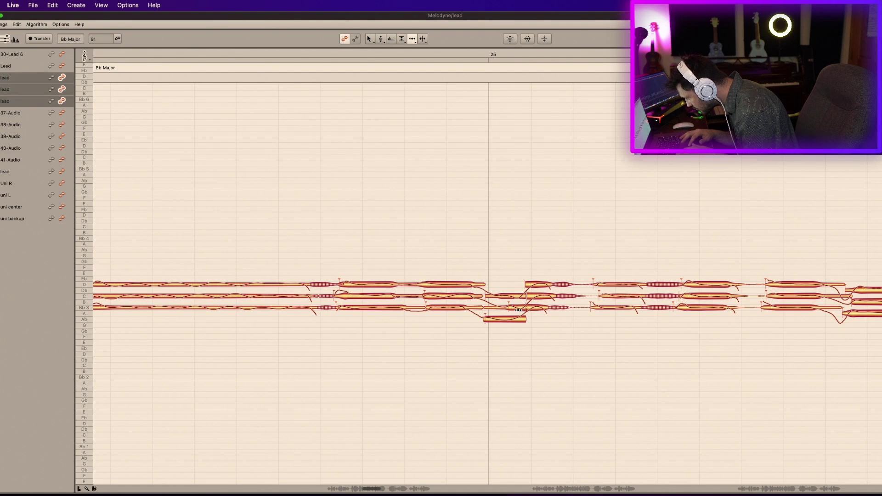
Move the starts of the second and third leads' late bar 25 notes slightly earlier with the Timing Tool to match the other leads
scroll(655, 287, "right", 3)
left_click(654, 285)
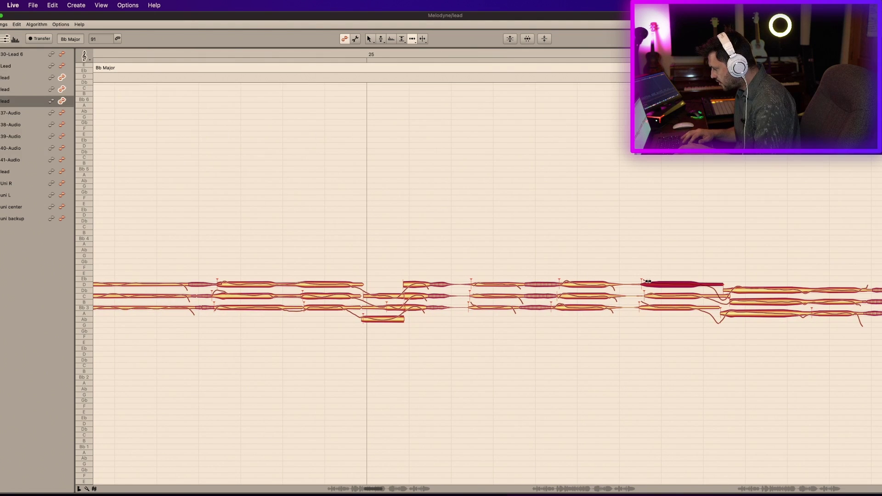
left_click(648, 294)
left_click_drag(648, 294, 644, 295)
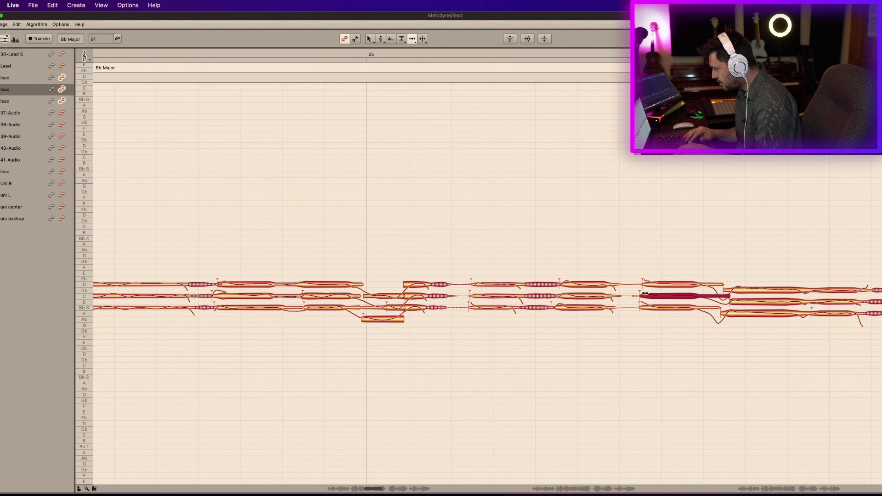
left_click(665, 283)
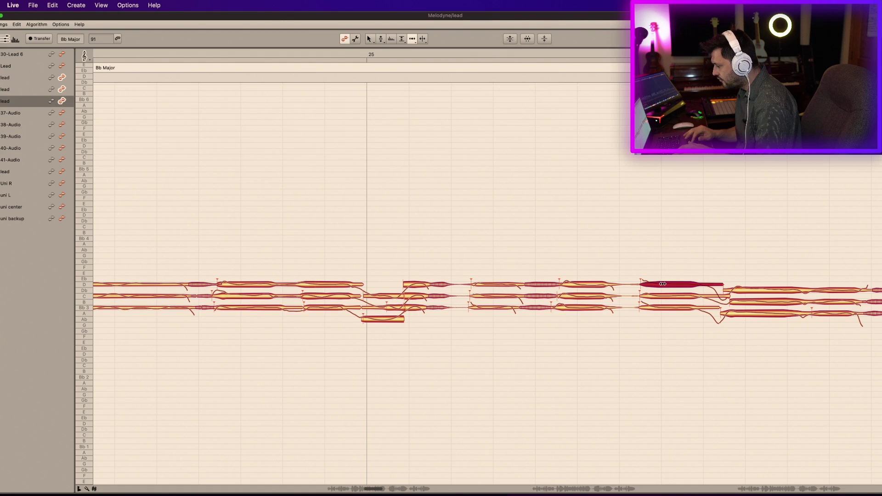
scroll(619, 297, "right", 5)
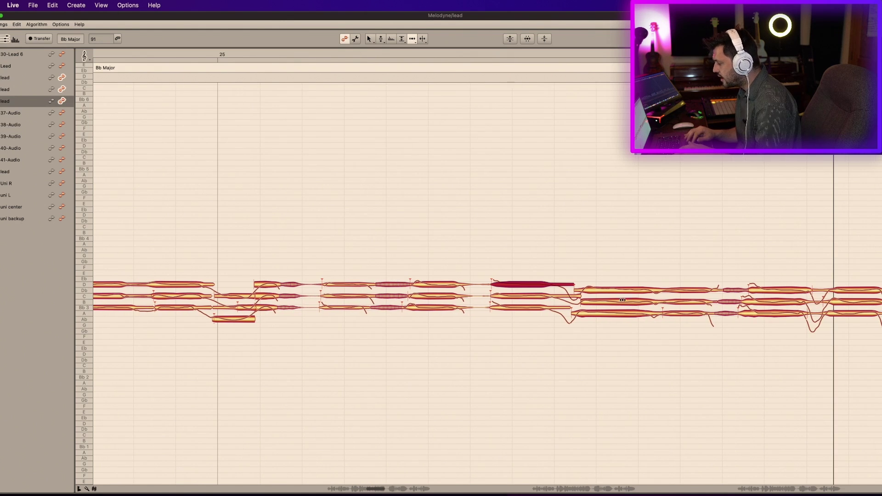
left_click(592, 304)
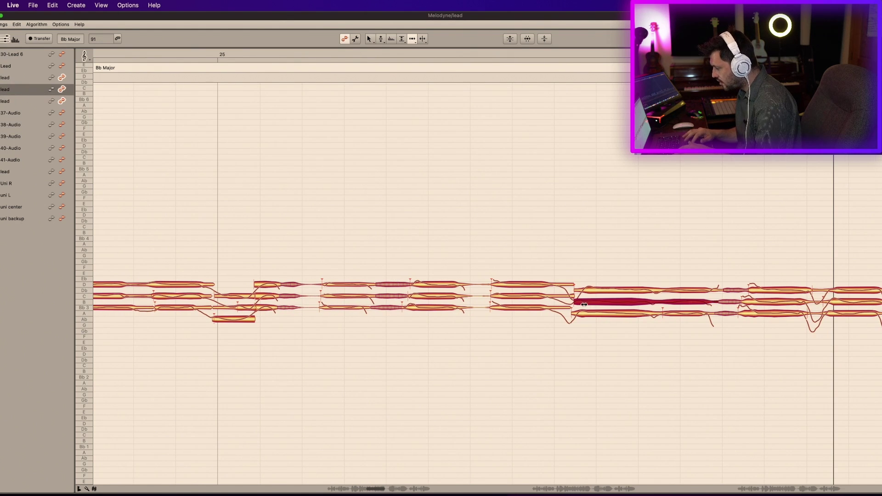
Align the starts of the second and third leads' long notes just after bar 26 with the first lead's note
scroll(584, 304, "right", 10)
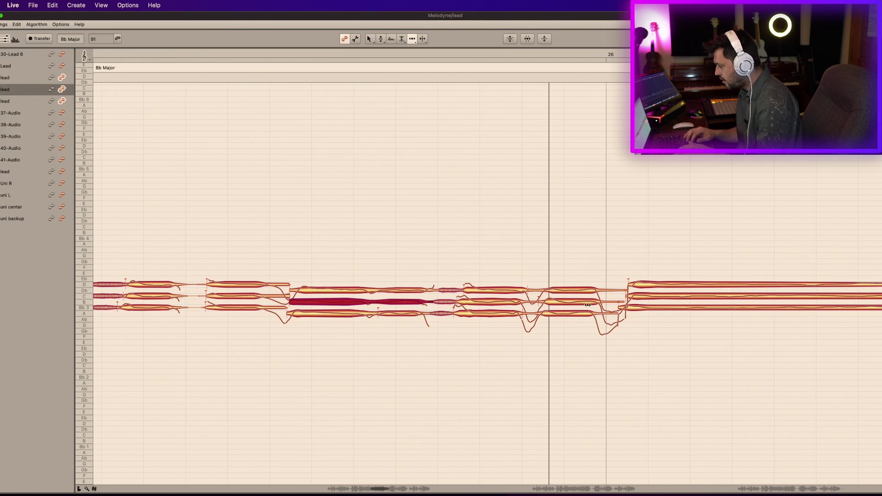
scroll(624, 312, "right", 1)
left_click_drag(602, 285, 598, 296)
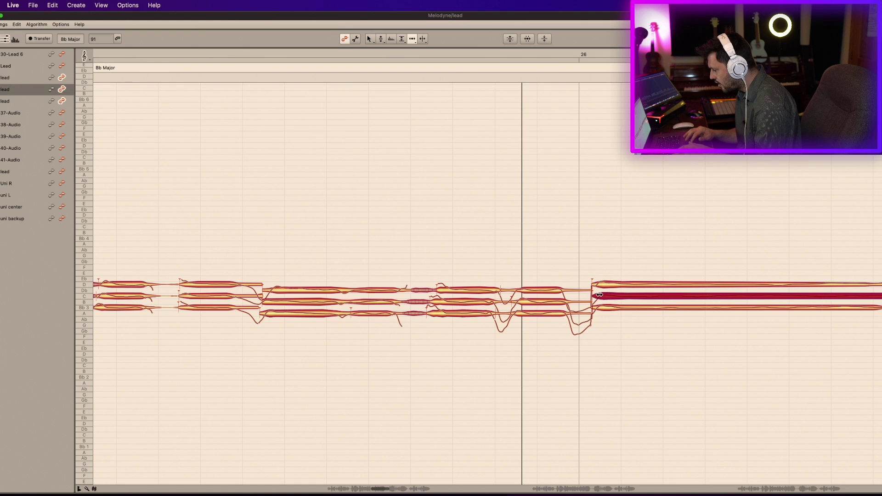
scroll(554, 312, "right", 1)
scroll(554, 312, "right", 1)
left_click_drag(370, 291, 365, 293)
Separate and delete the leftover tails after the second and first leads' long bar 26 notes
scroll(569, 296, "right", 8)
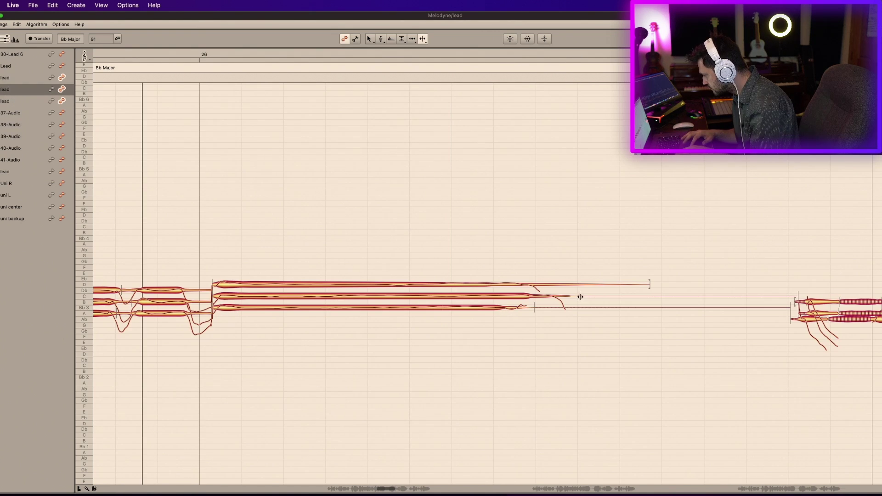
left_click(683, 296)
key("Delete")
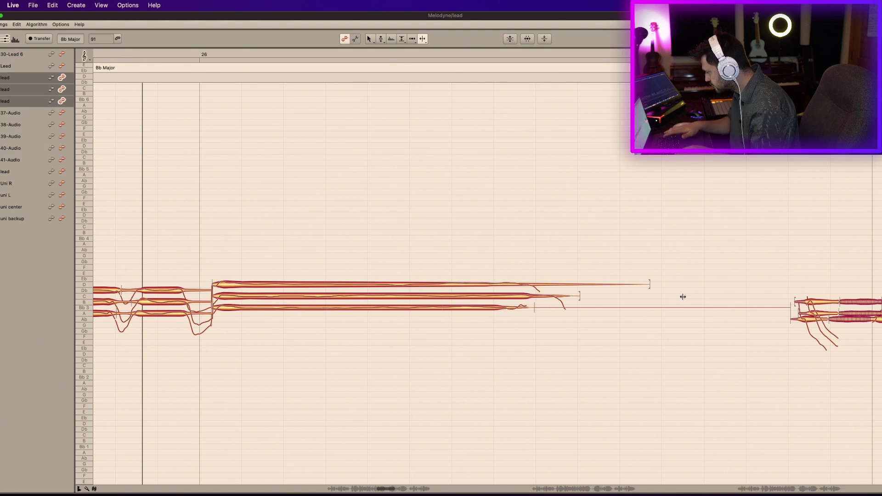
left_click(658, 309)
key("Delete")
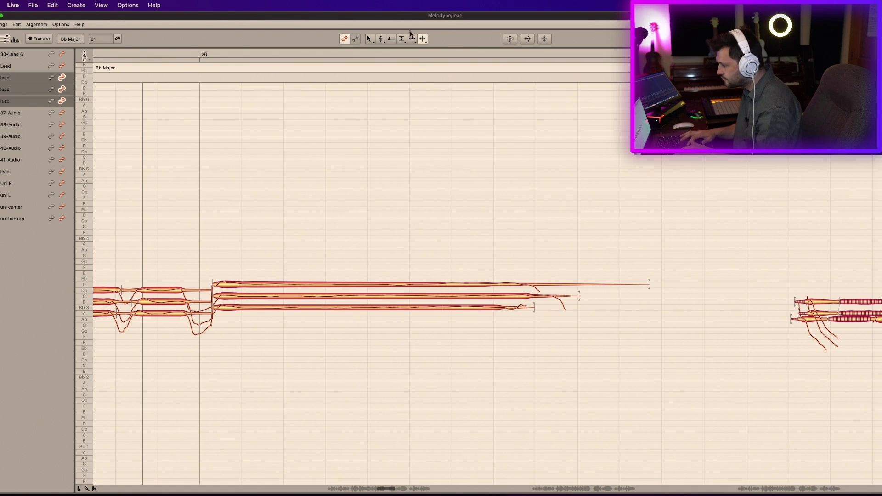
Shorten the third and second leads' long bar 26 notes with the Timing Tool toward the first lead's ending and play the result
left_click_drag(643, 281, 531, 302)
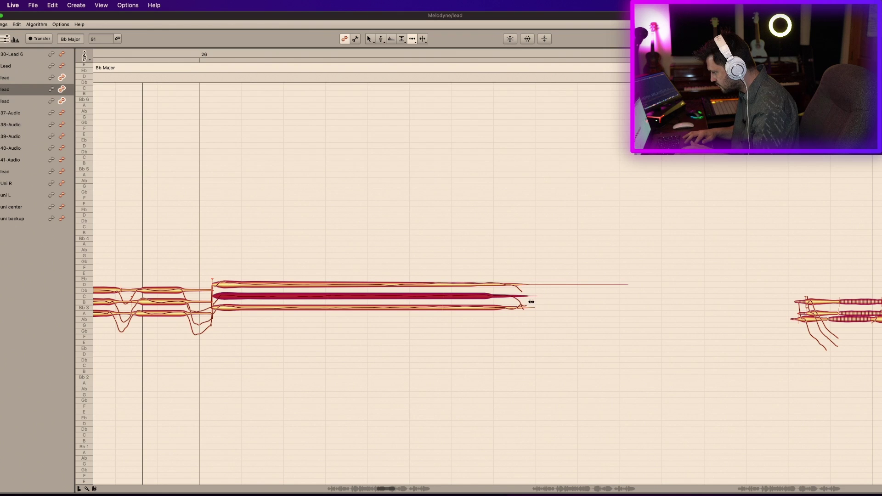
key("space")
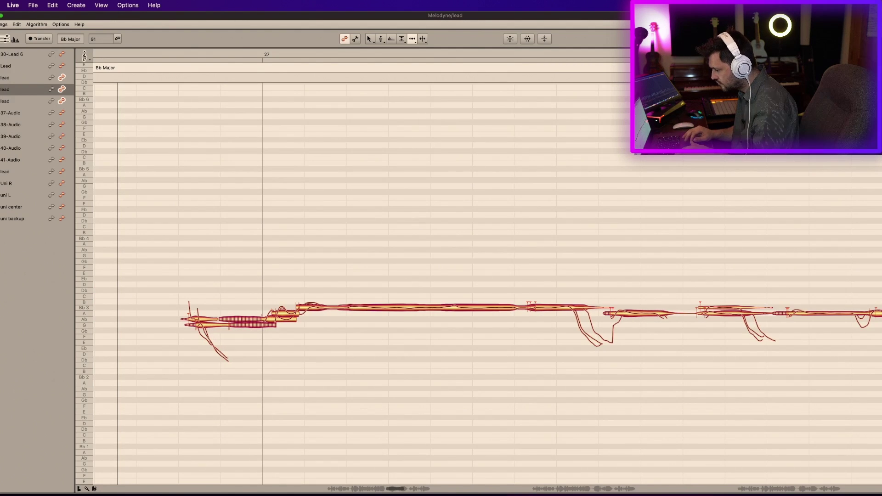
Set the second lead's short A3 note just after bar 27 to Ab3 with the Pitch Tool
left_click(381, 40)
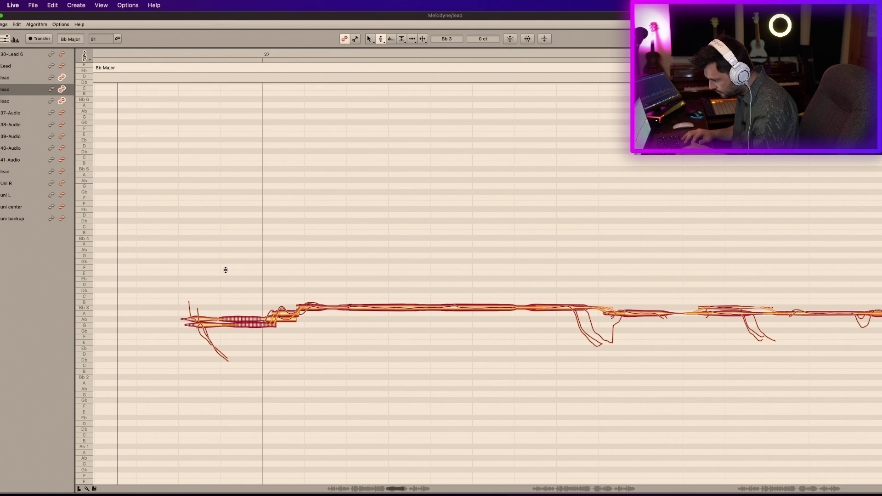
left_click_drag(225, 270, 358, 340)
left_click(329, 271)
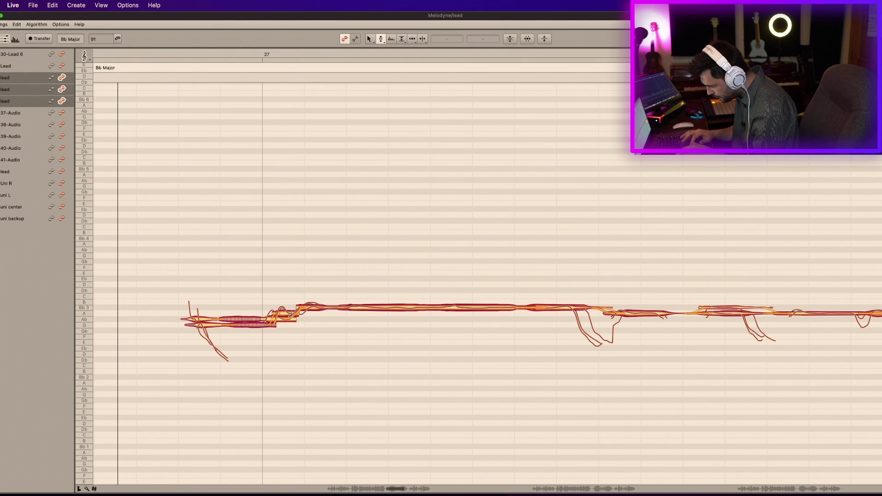
left_click(285, 316)
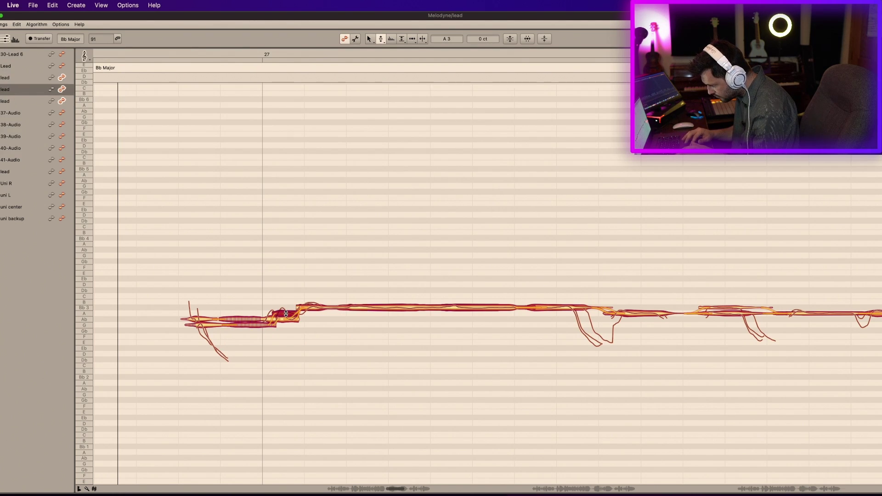
Separate the first lead's G3 note just after bar 27 and lower the volume of its sibilant portion with the Amplitude Tool
left_click(263, 324)
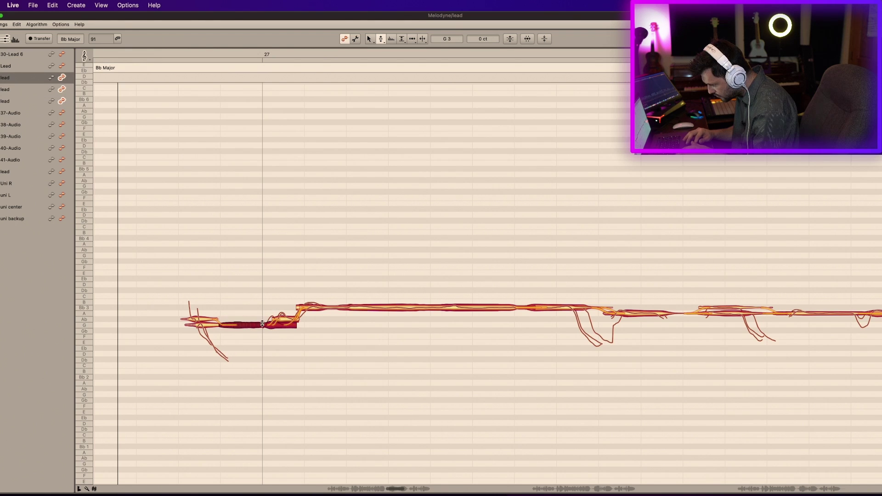
left_click(427, 39)
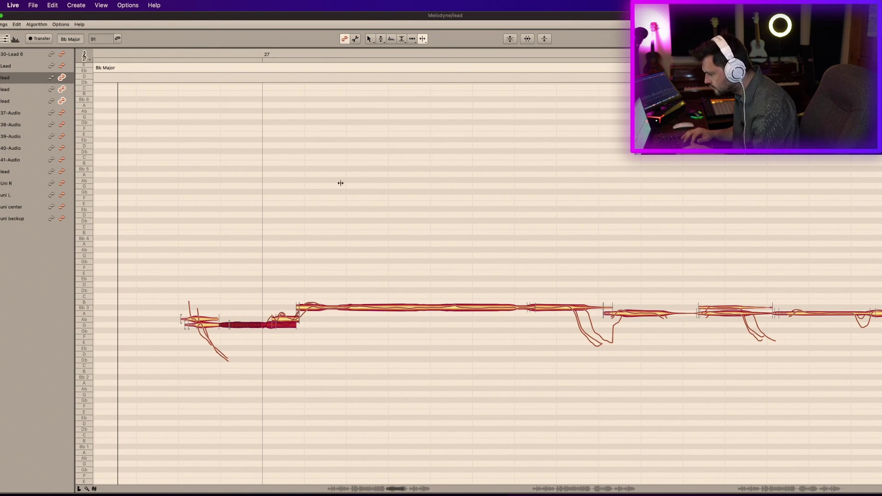
left_click(265, 326)
key("F2")
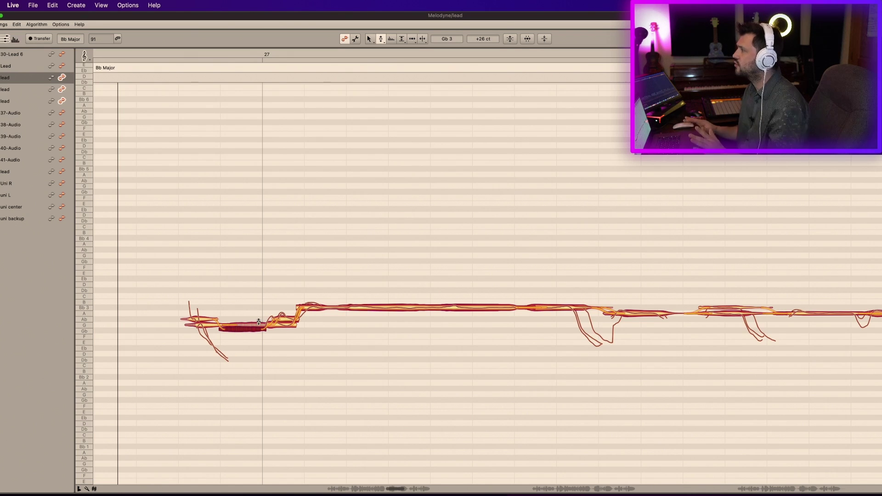
key("F4")
mouse_move(240, 330)
left_mouse_down()
mouse_move(240, 371)
mouse_move(249, 326)
left_mouse_up()
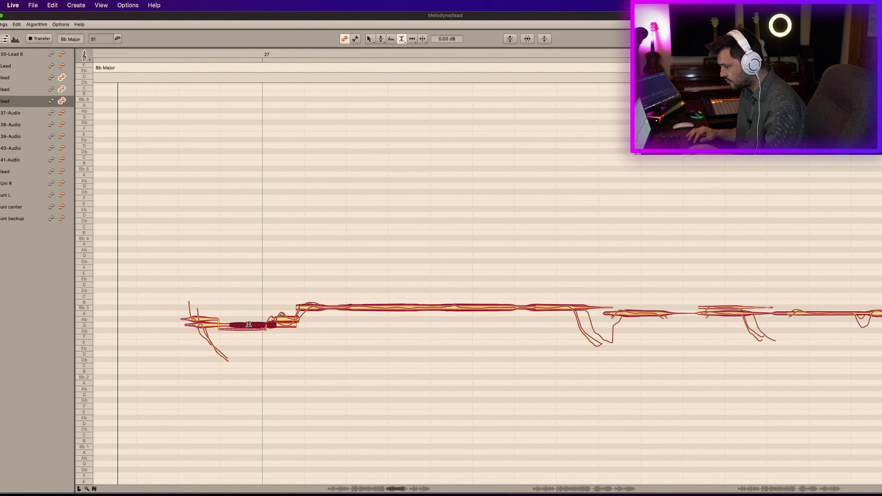
Set the first lead's opening note before bar 27 to G3 and its separated short note after the bar line to Ab3
left_click(205, 318)
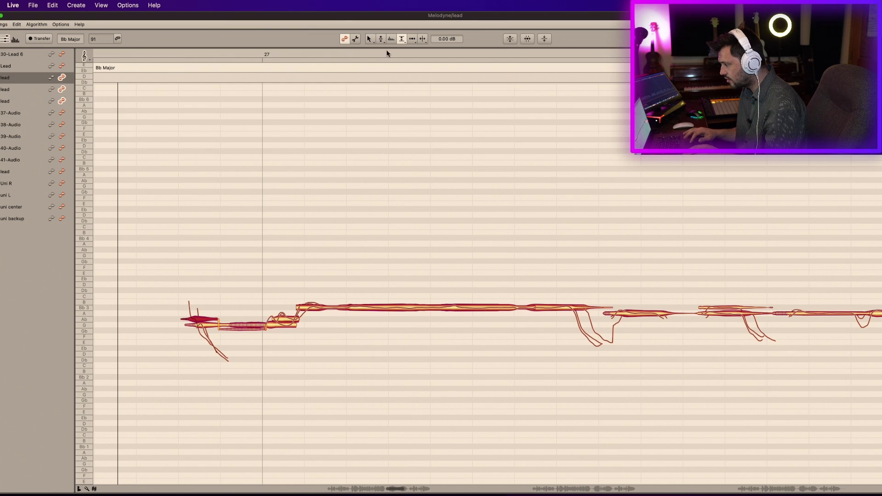
left_click(381, 39)
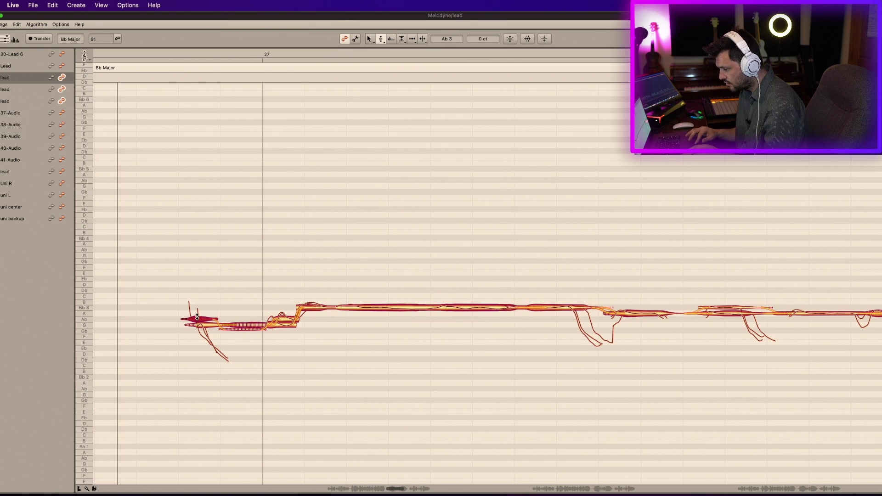
left_click_drag(197, 318, 199, 324)
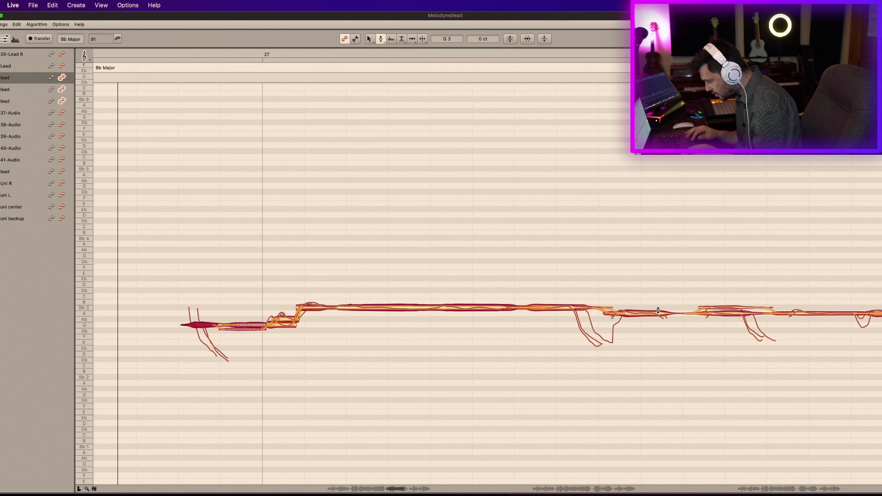
left_click_drag(283, 322, 282, 318)
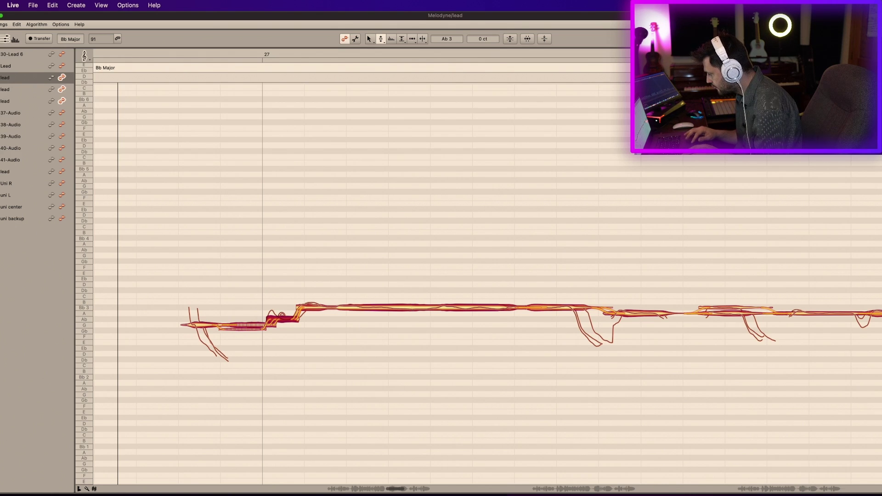
Spread the unison notes and align the starts of the three leads' short notes after bar 27 with the Timing Tool
key("y")
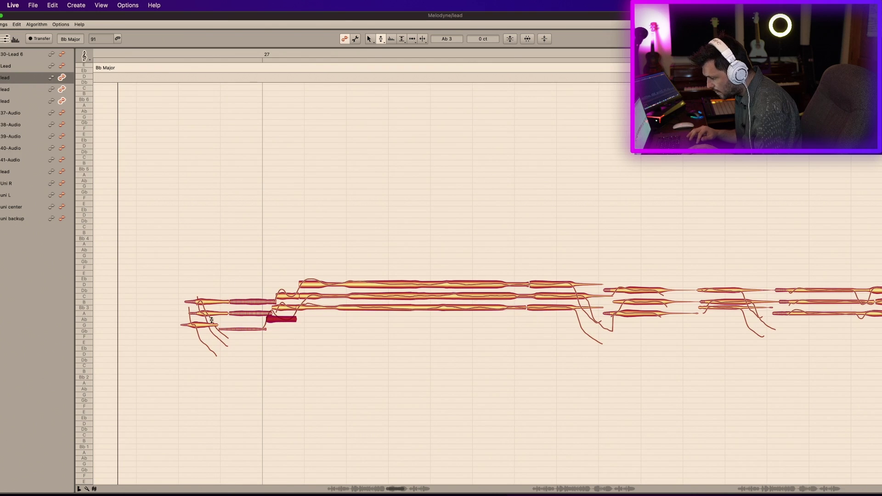
left_click(413, 38)
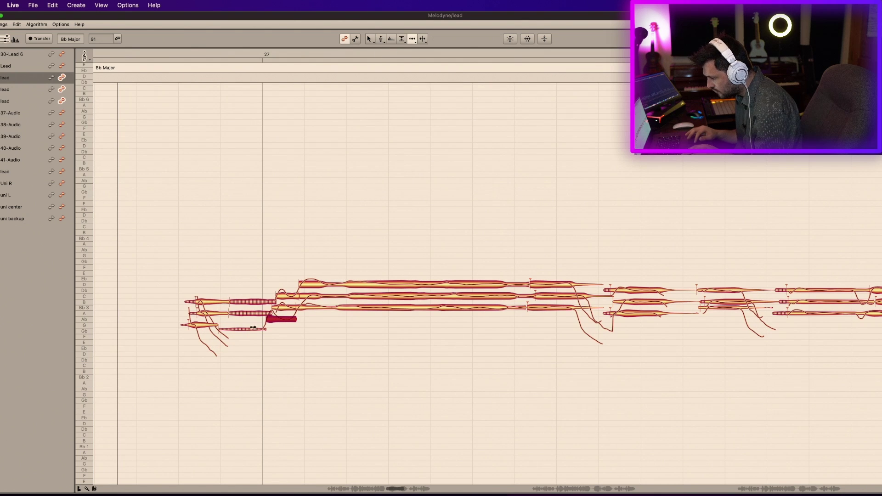
left_click_drag(271, 317, 274, 297)
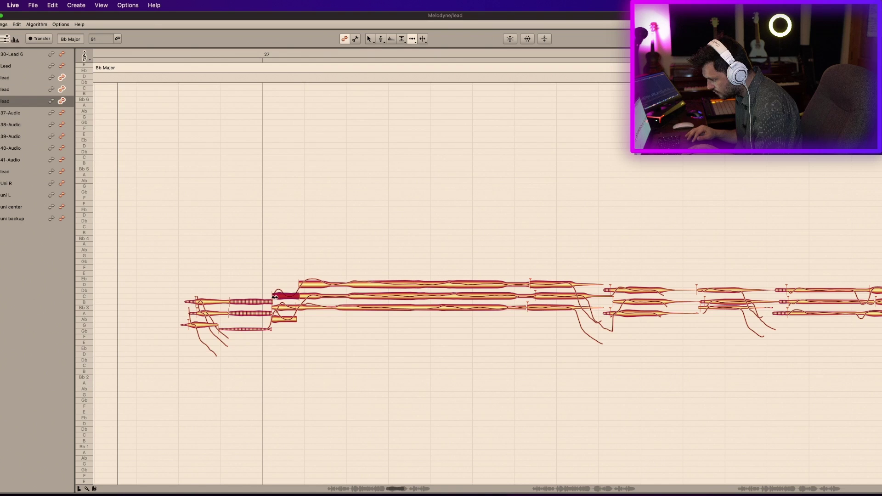
left_click(302, 285)
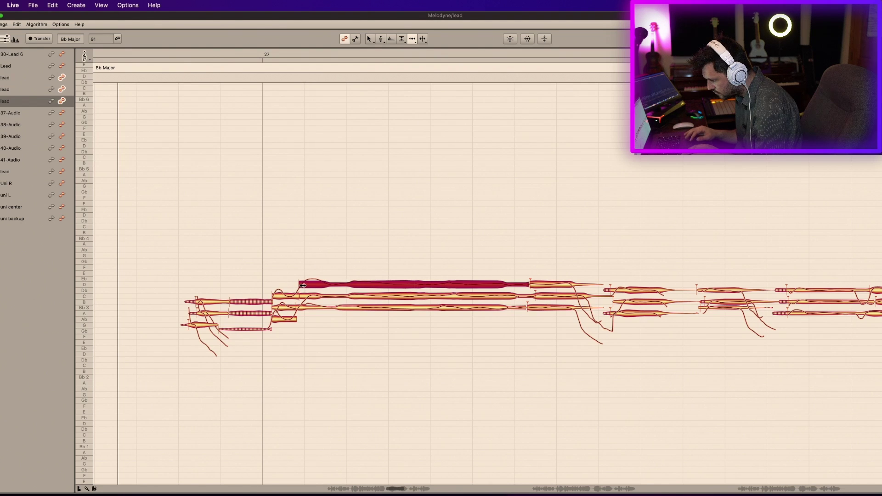
Move the start and end of the first lead's opening note before bar 27 later to match the other leads
left_click(201, 313)
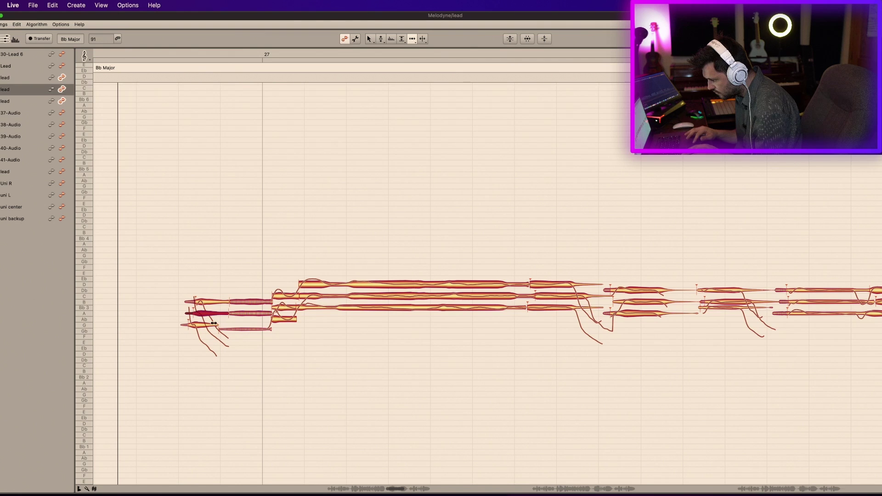
left_click_drag(215, 327, 225, 329)
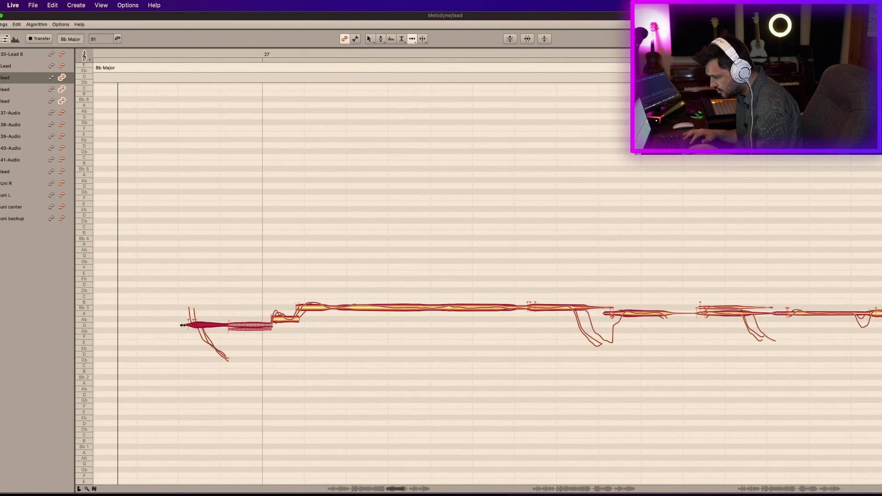
left_click_drag(191, 325, 195, 324)
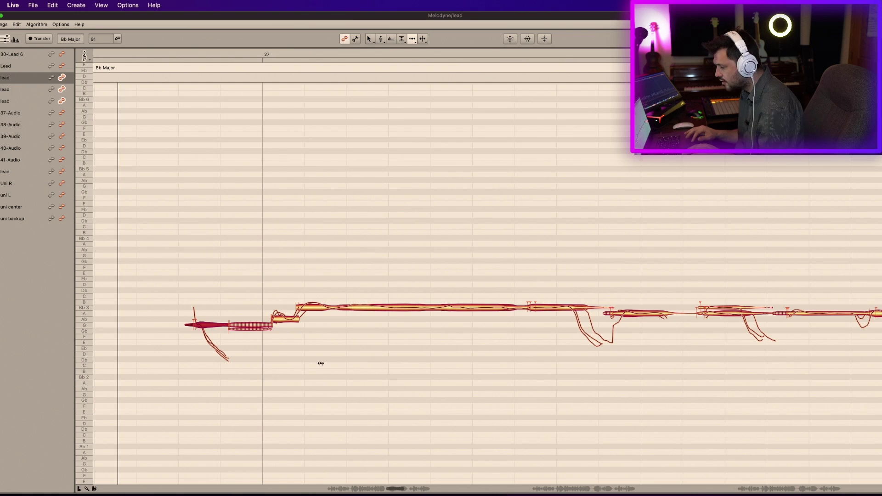
Adjust the starts of the three leads' long bar 27 notes to line up, using the spread unison view, and turn off the spreading
left_click(314, 308)
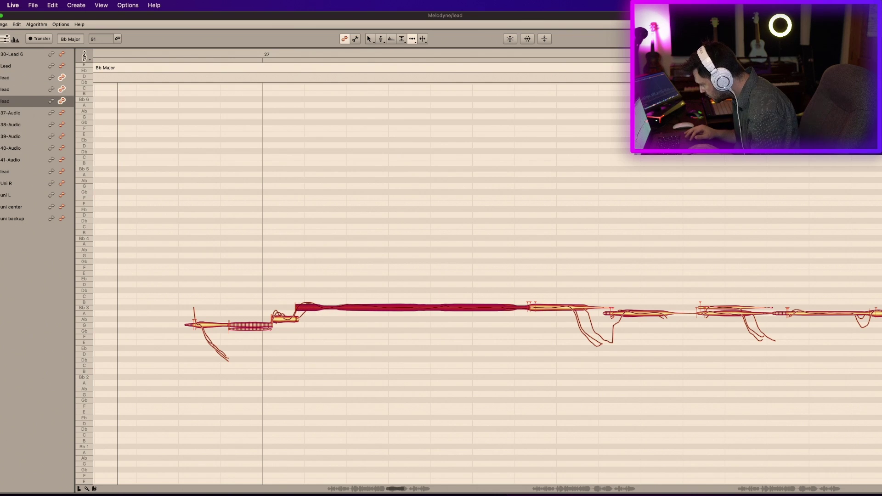
left_click(308, 310)
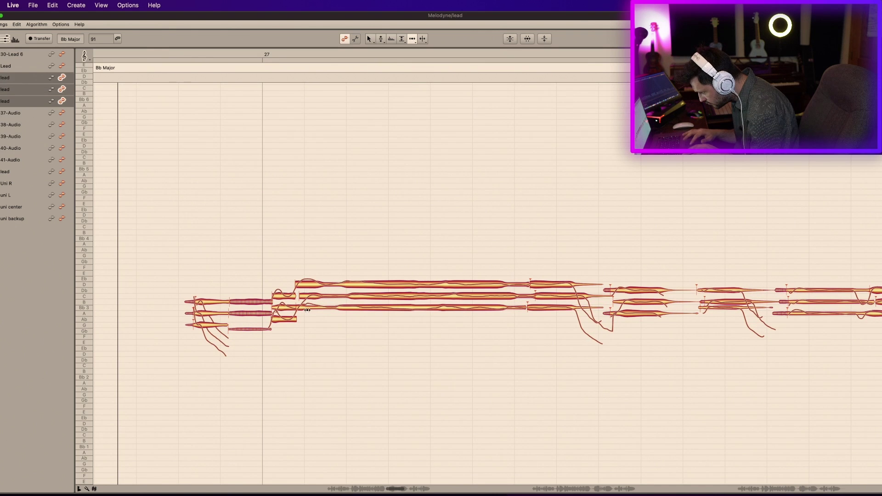
left_click(306, 310)
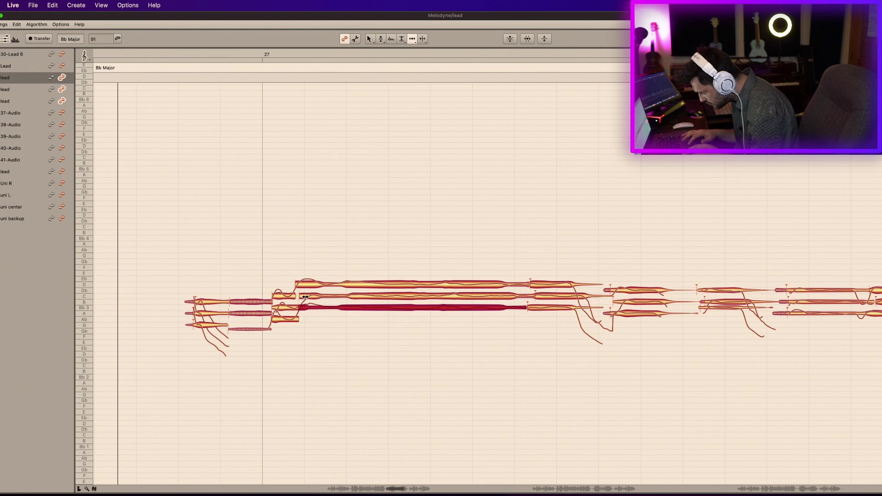
left_click(303, 297)
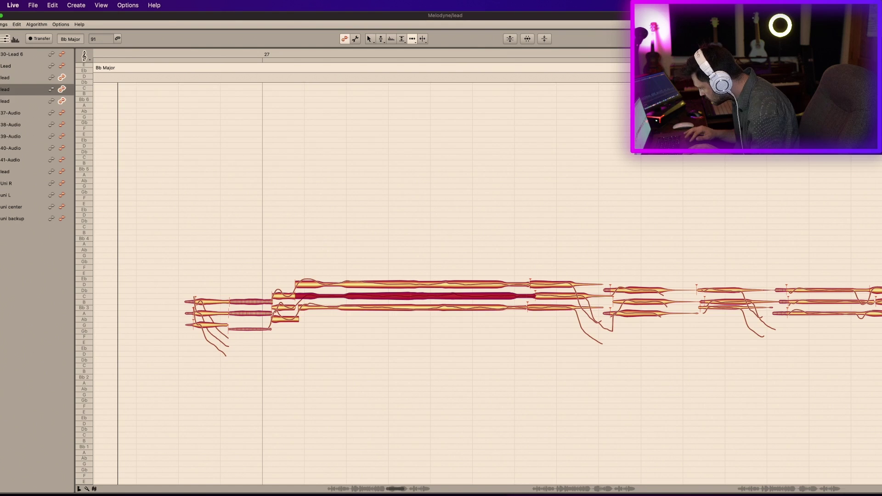
left_click(881, 488)
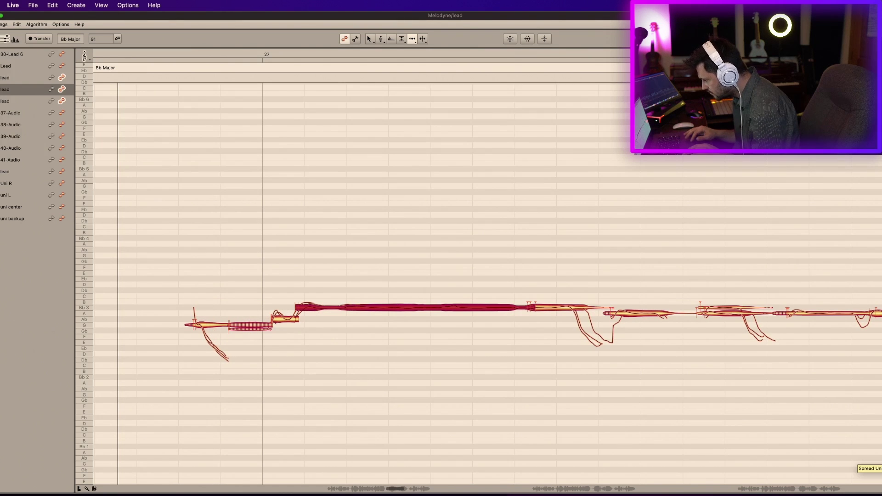
Align the ends of the three leads' Bb3 notes after the long bar 27 note, using the spread unison view, and turn off the spreading
left_click(597, 307)
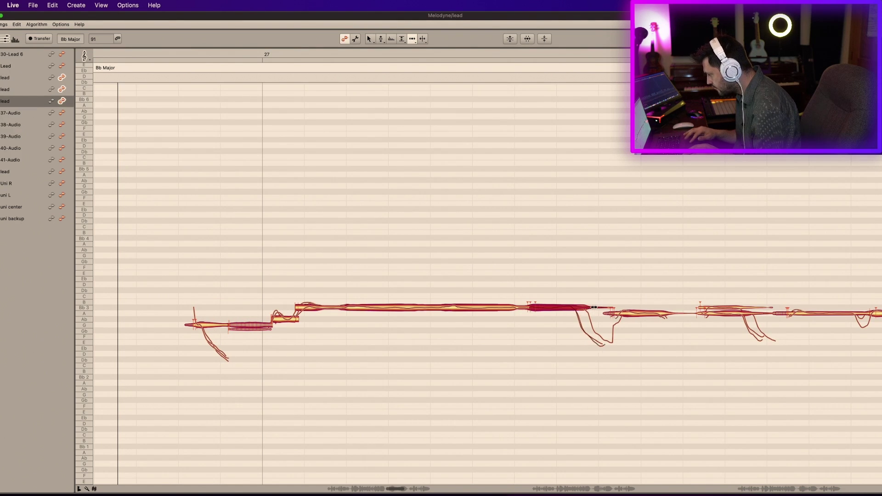
left_click_drag(602, 308, 597, 308)
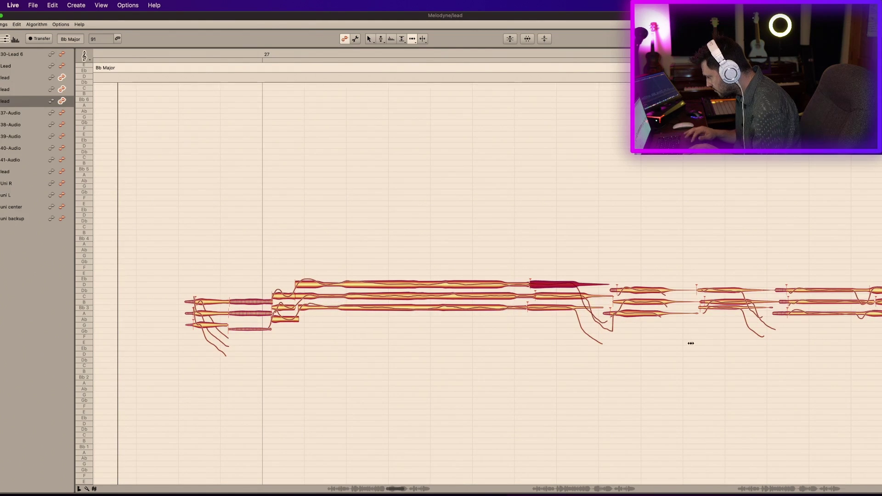
left_click(594, 296)
left_click_drag(594, 296, 580, 297)
left_click(881, 488)
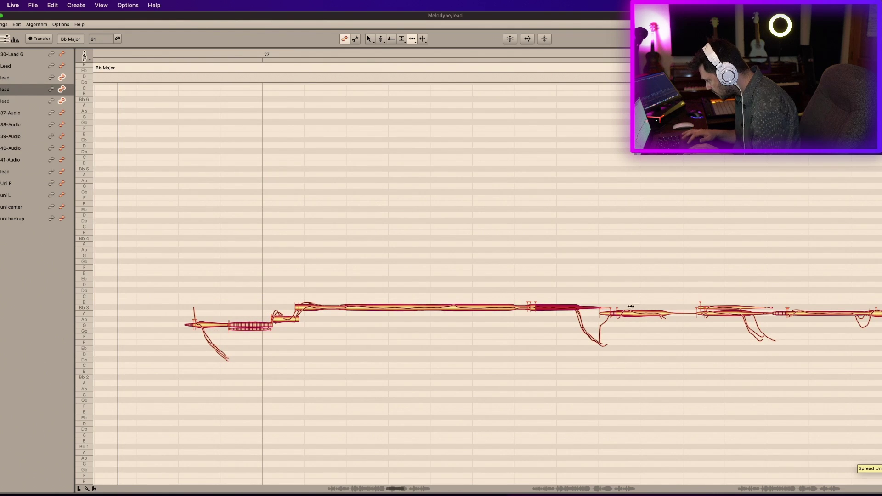
Adjust the timing of the second lead's next A3 note and set the first lead's following Bb3 note to A3
left_click(632, 314)
left_click_drag(633, 314, 636, 320)
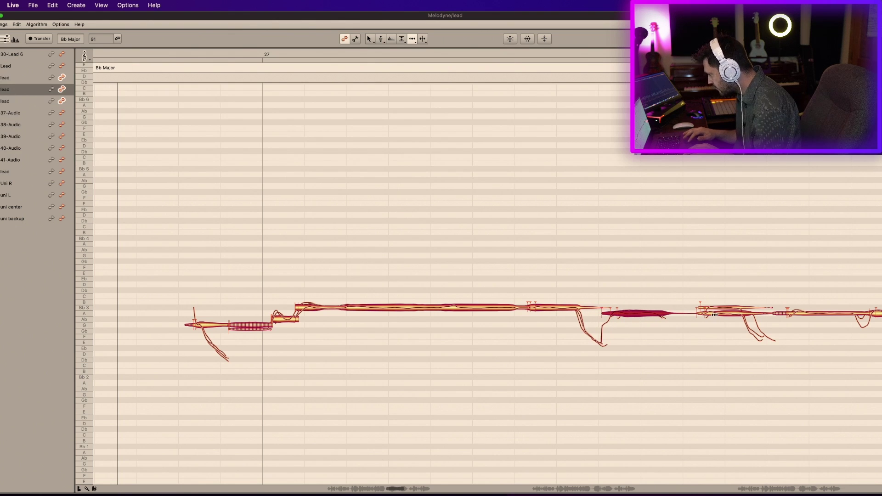
left_click(381, 38)
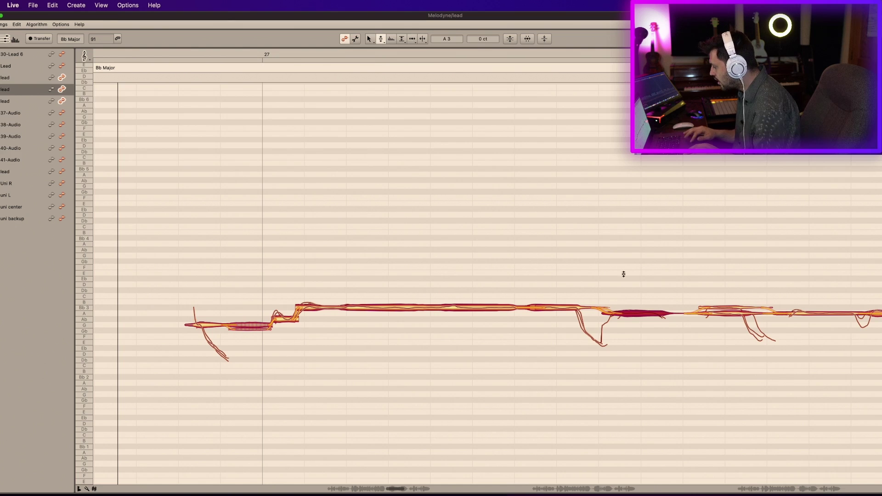
left_click(715, 306)
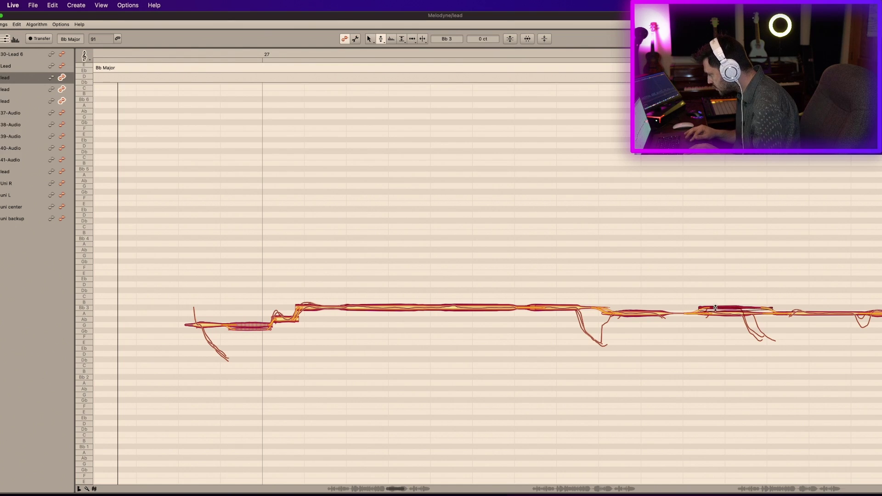
Spread the unison notes and fine-tune the end and start of the second lead's second A3 note in bar 27 with the Timing Tool
left_click(412, 39)
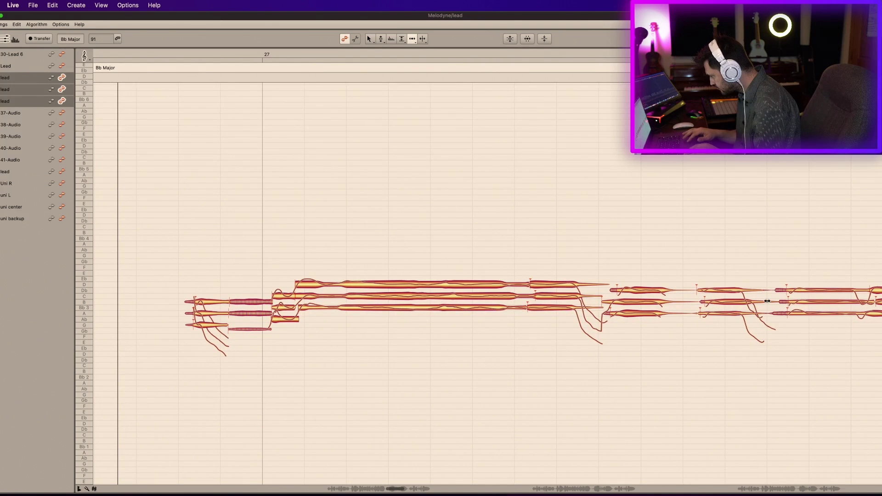
left_click(763, 302)
left_click_drag(763, 302, 756, 302)
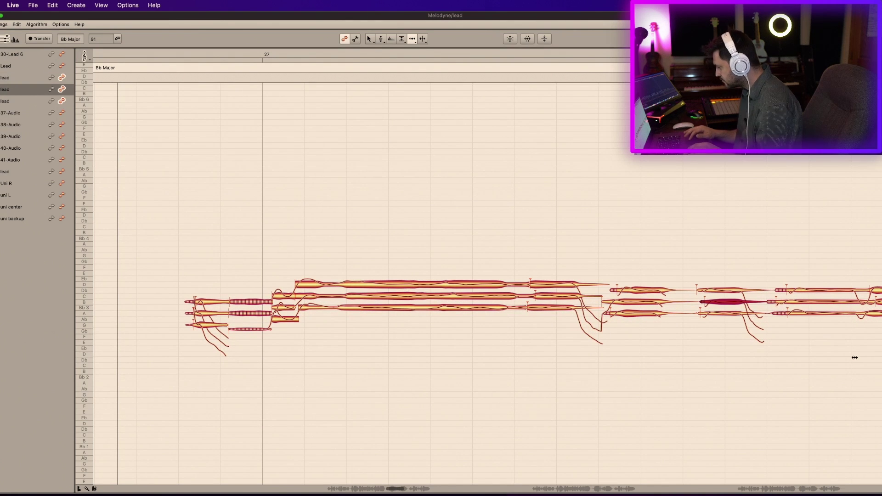
key("space")
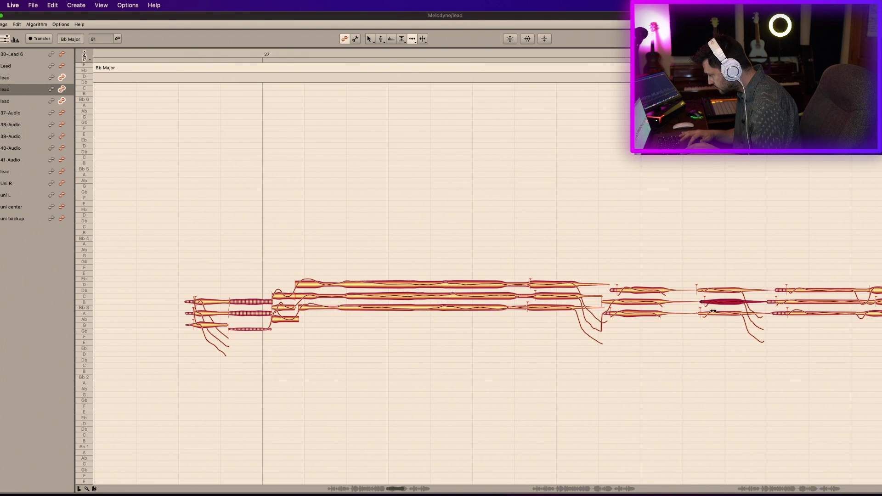
left_click_drag(708, 305, 705, 305)
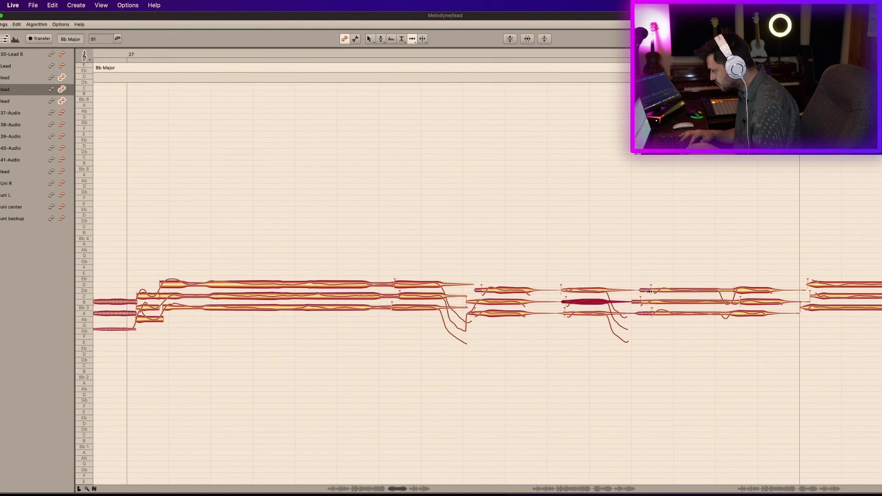
Move the start of the second lead's third A3 note later to match the other leads, turn off the spreading and tighten the preceding note's end
left_click_drag(642, 301, 648, 301)
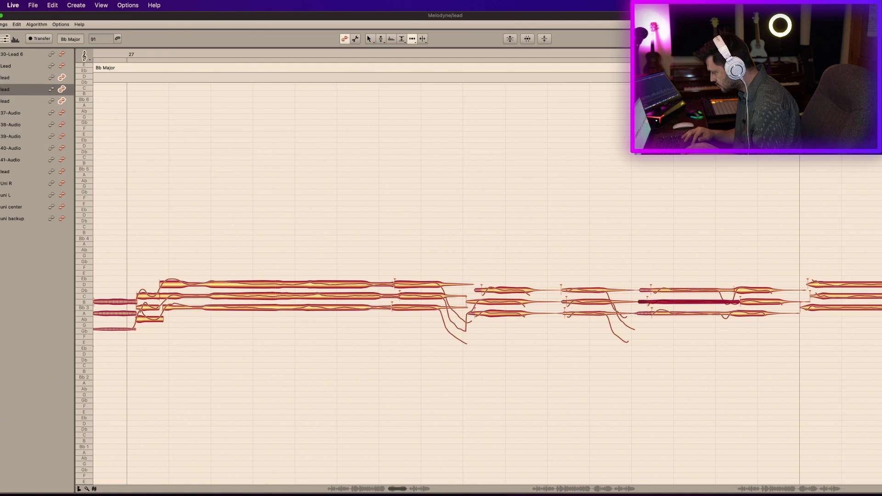
left_click(880, 488)
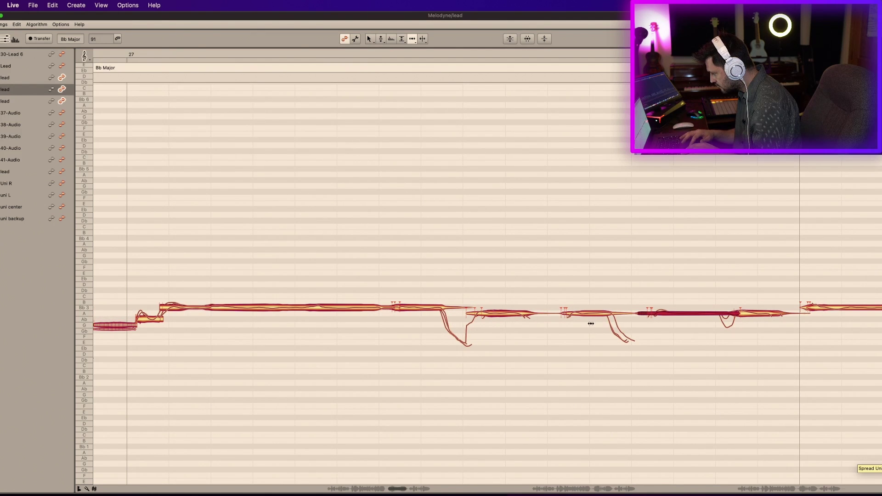
left_click_drag(630, 314, 633, 314)
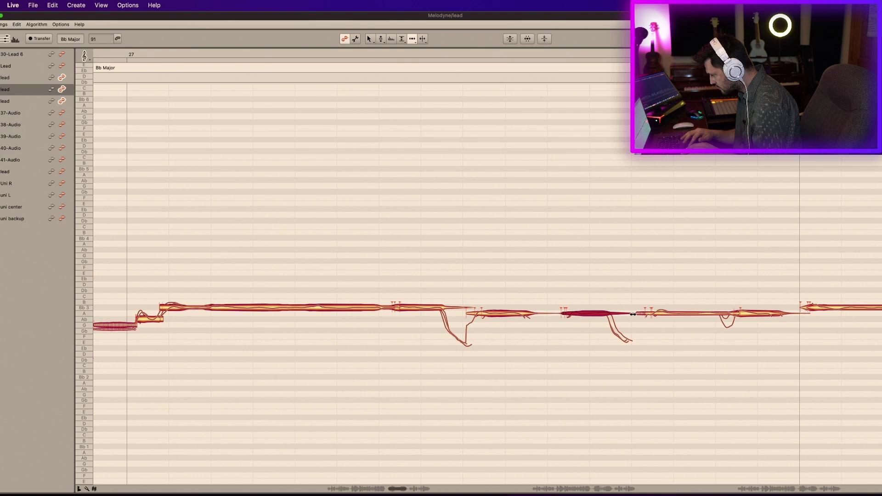
key("space")
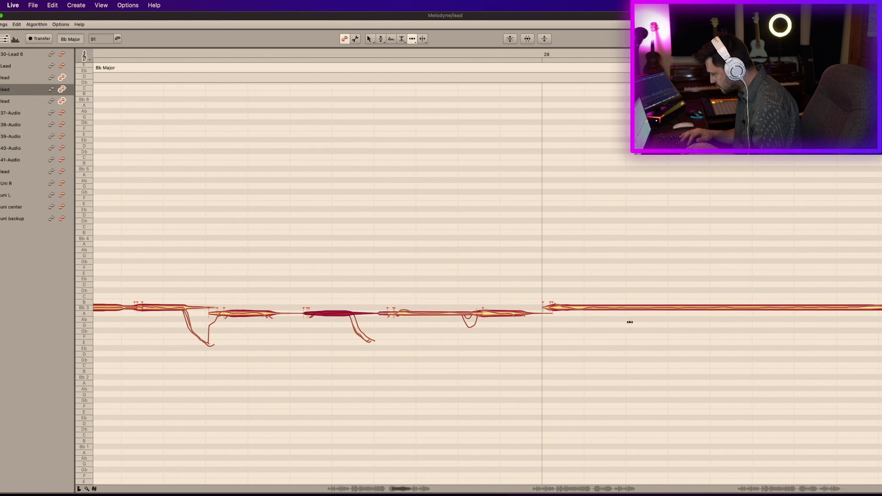
Move the start of the first lead's long bar 28 note slightly later and delete the stray material after the phrase
left_click(544, 309)
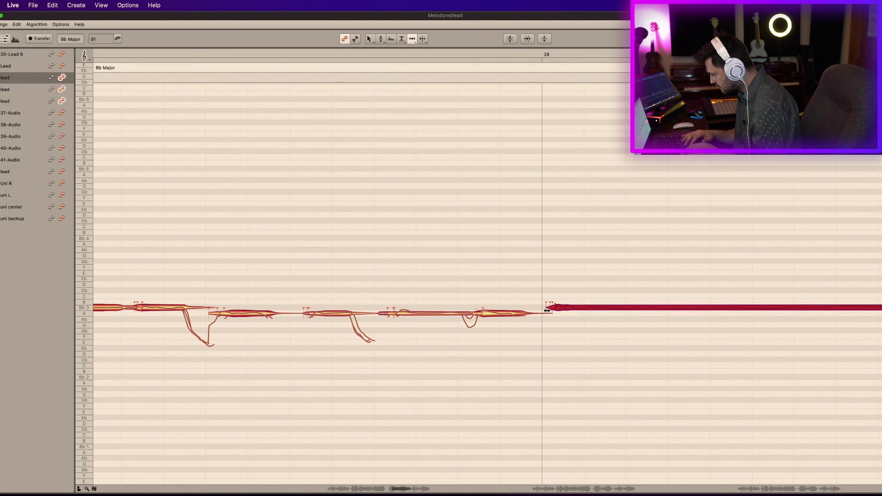
left_click_drag(636, 282, 629, 341)
key("Delete")
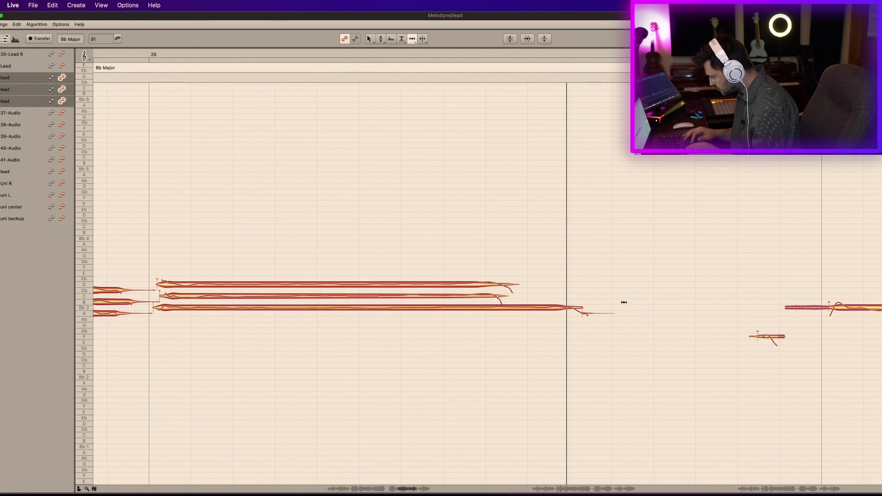
Extend the ends of the second and third leads' long bar 28 notes to match the first lead's, and play on into bar 29
left_click_drag(502, 295, 575, 296)
left_click_drag(511, 285, 568, 286)
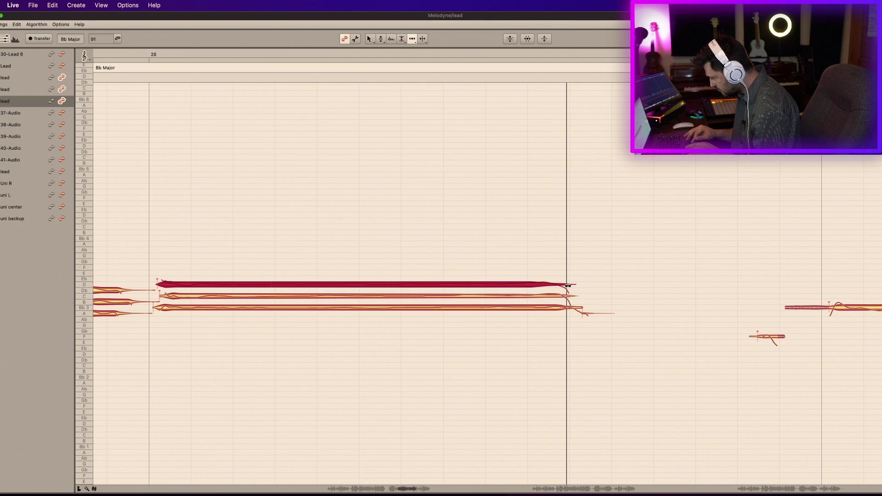
scroll(794, 361, "right", 5)
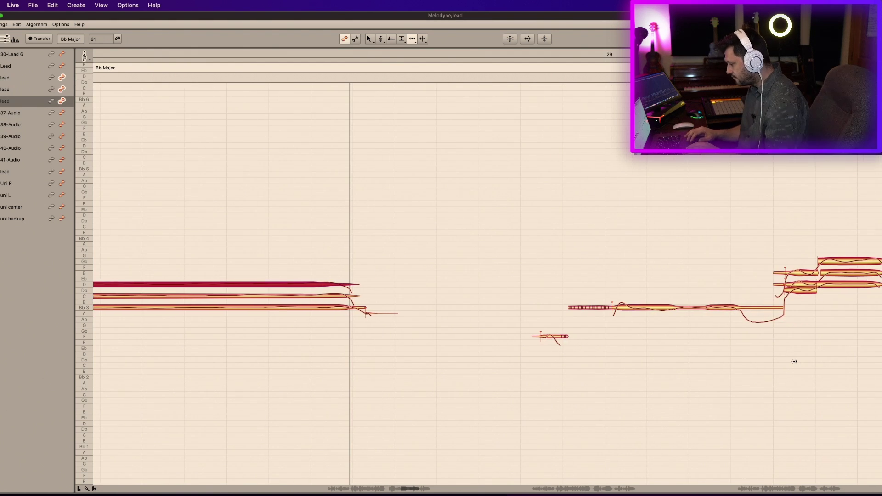
key("space")
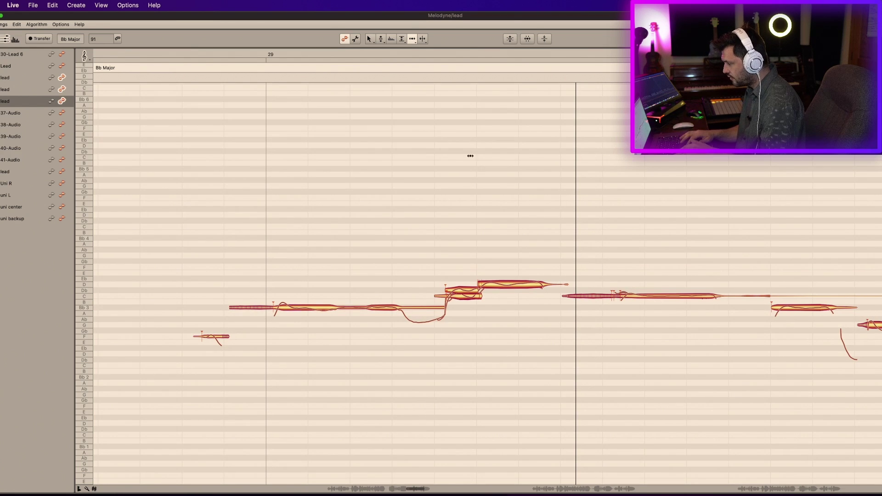
Set the first lead's short note before the D4 in bar 29 to C4 and play the phrase through bar 30
left_click_drag(463, 290, 463, 296)
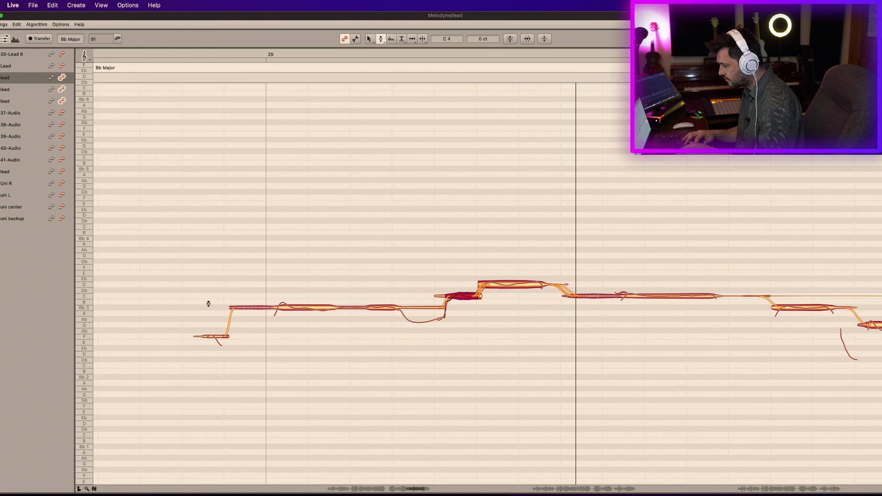
key("space")
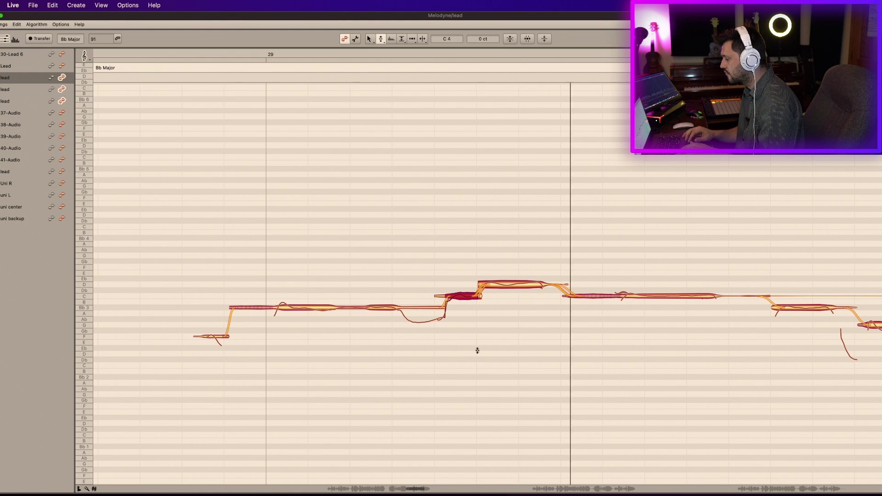
scroll(477, 351, "right", 5)
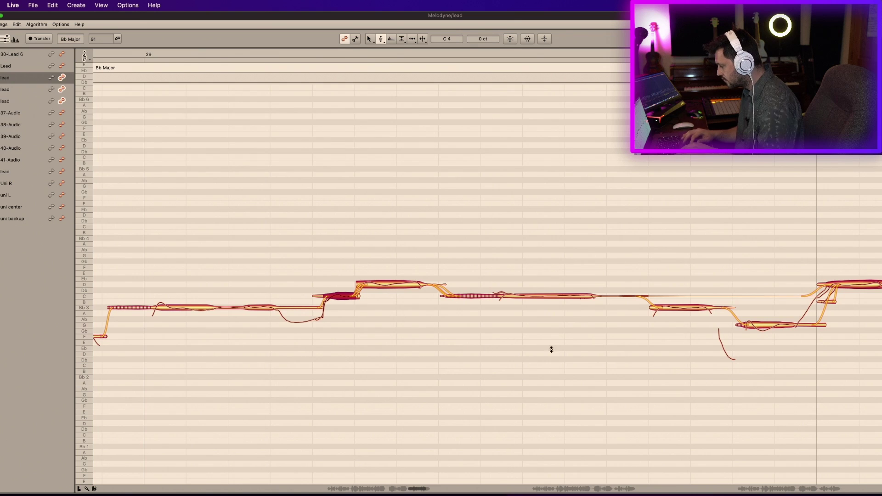
scroll(551, 350, "right", 10)
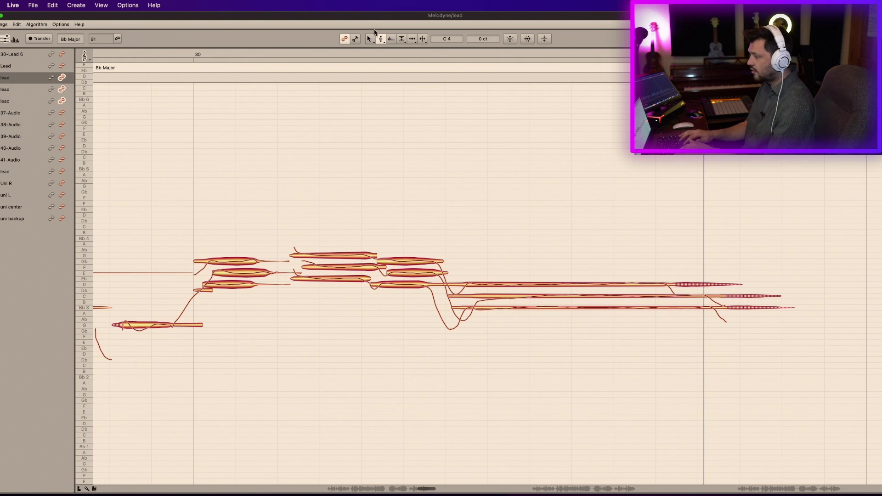
Align the boundaries of the second and third leads' middle notes in bar 30 with the Timing Tool
left_click(412, 39)
left_click_drag(304, 266, 299, 264)
left_click_drag(399, 271, 373, 255)
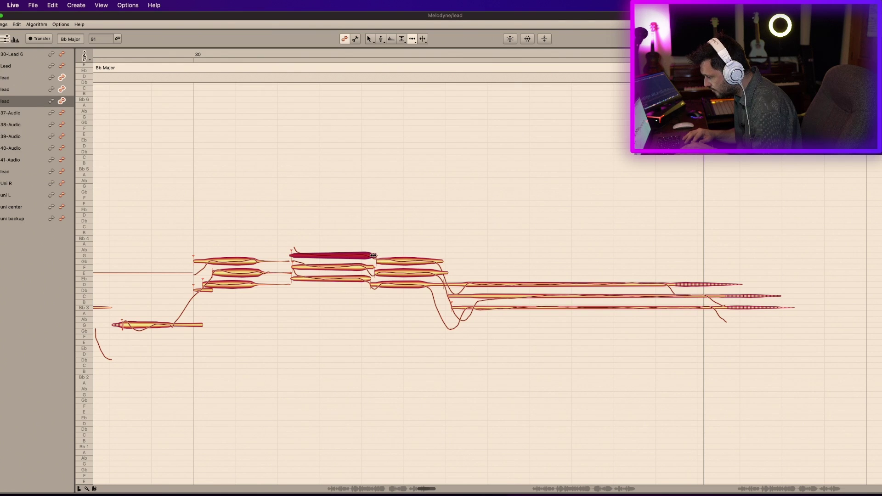
Align the starts of the first and second leads' D4 notes at the bar 30 line, turn off the unison spreading and play back
left_click_drag(221, 271, 187, 291)
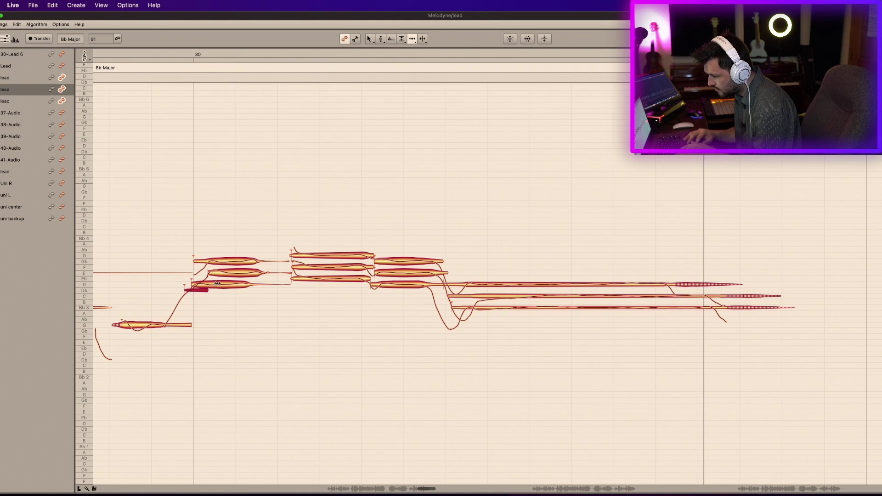
left_click(205, 276)
left_click_drag(221, 272, 191, 291)
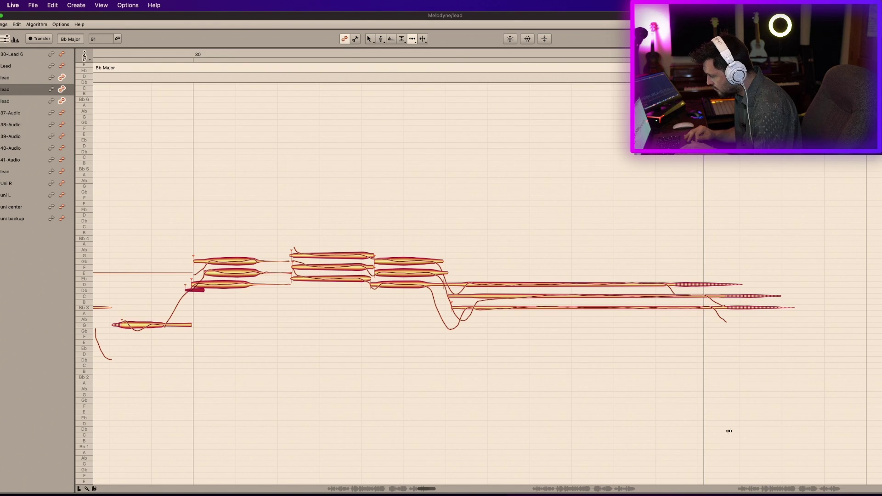
left_click(878, 488)
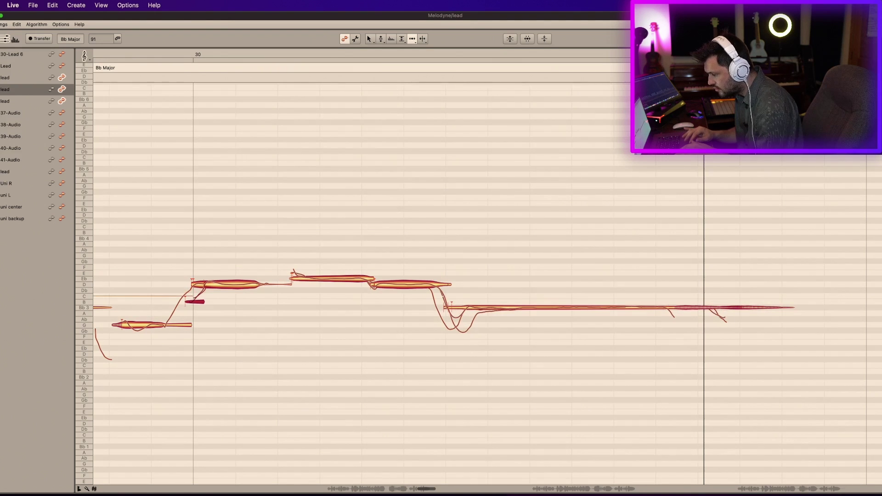
left_click_drag(193, 280, 208, 284)
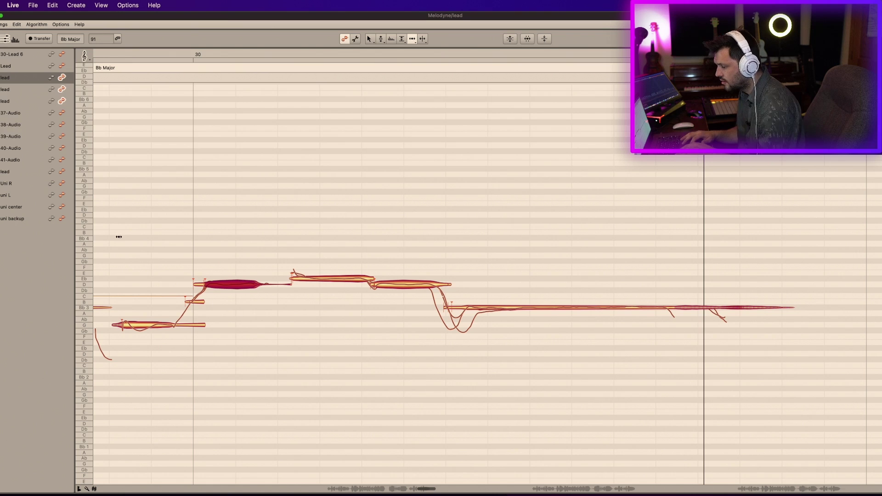
key("space")
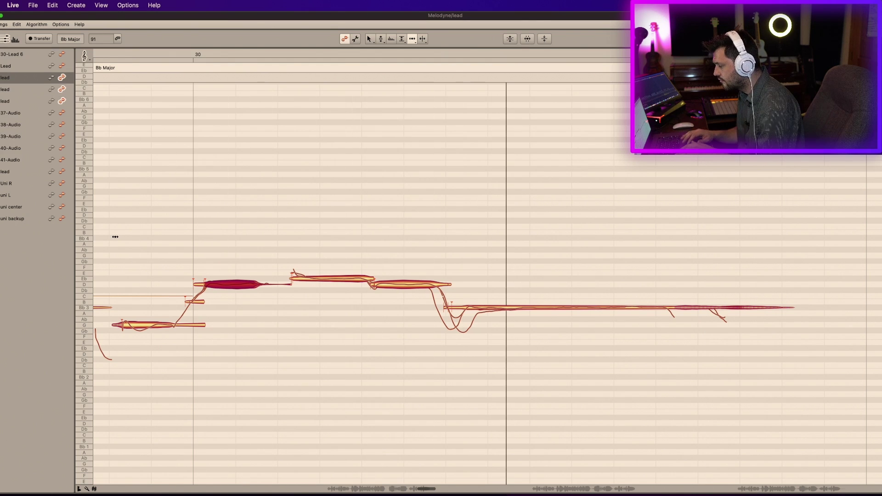
Align the ends of the three leads' last D4 notes in bar 30 using unison spreading, and lengthen the shortest closing note
mouse_move(447, 287)
left_mouse_down()
mouse_move(434, 288)
mouse_move(447, 285)
left_mouse_up()
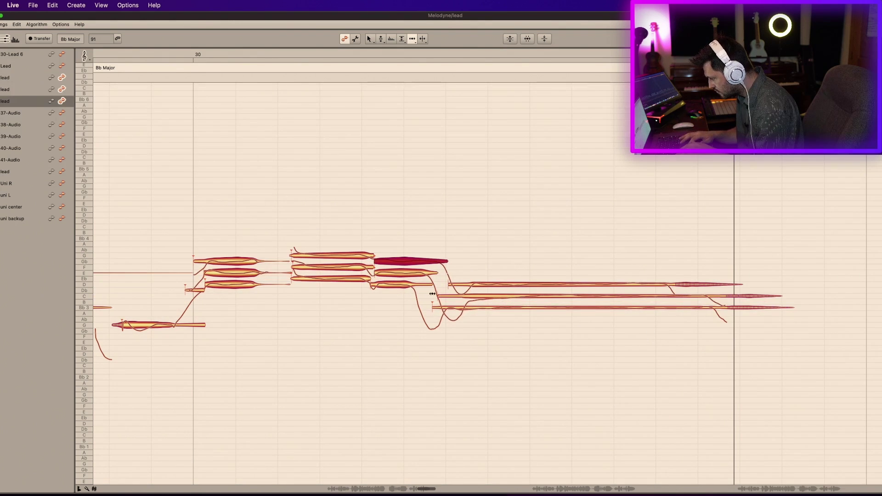
left_click_drag(428, 288, 437, 272)
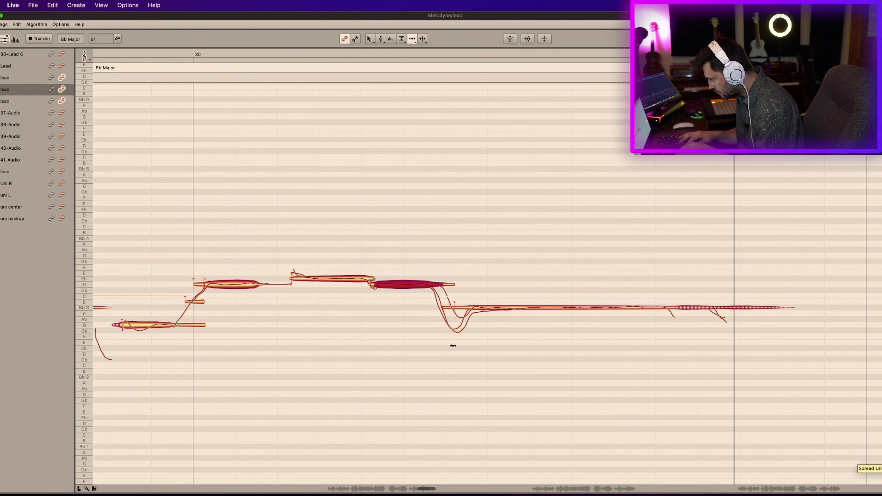
left_click_drag(452, 282, 459, 290)
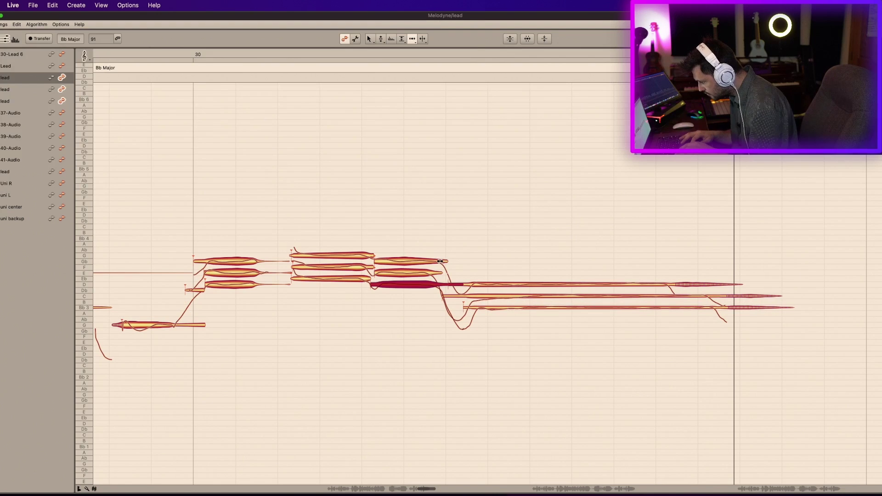
left_click(440, 261)
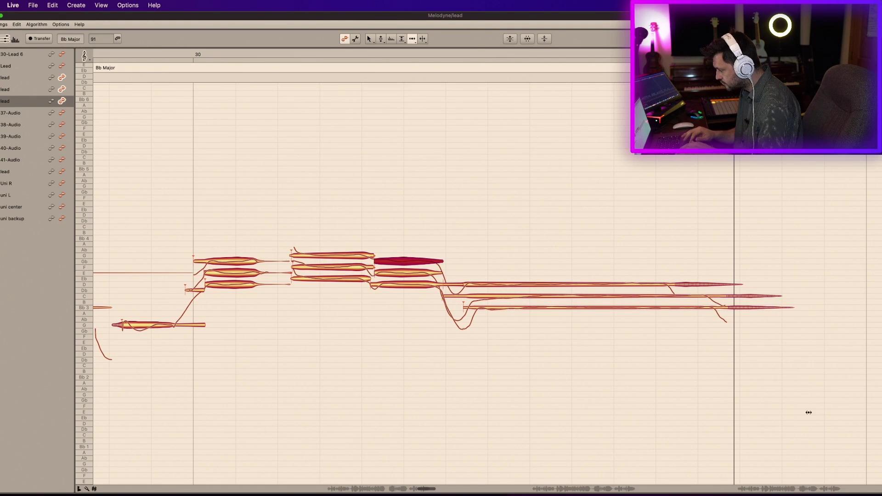
left_click(880, 488)
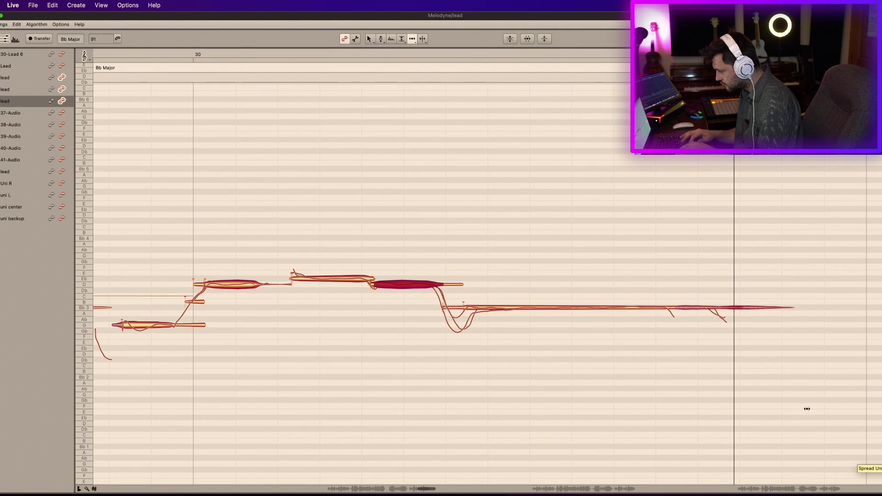
left_click_drag(453, 285, 449, 285)
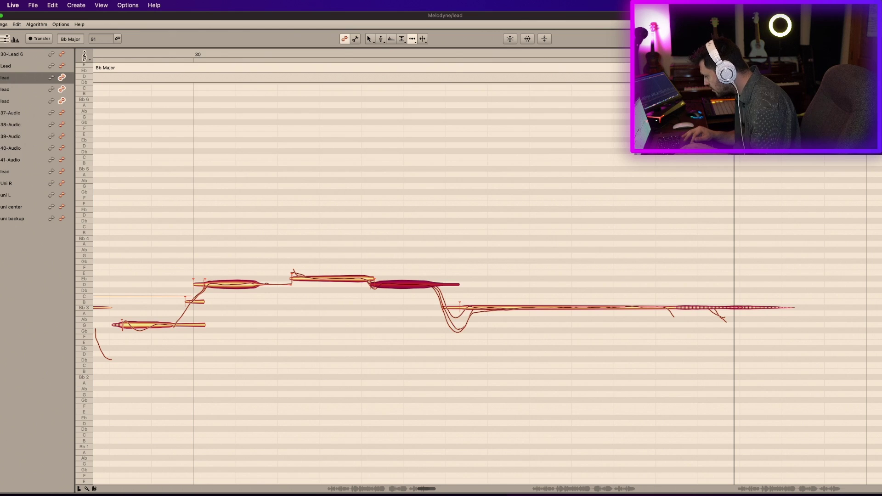
key("ctrl+z")
left_click_drag(726, 283, 767, 288)
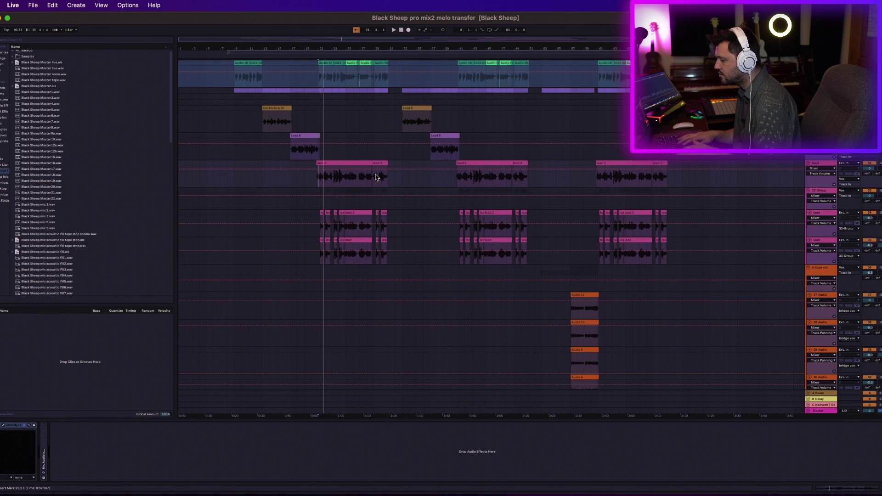
Switch to Ableton Live, play the second chorus, and raise the volume of the lead track and its lead group to 3.1 dB
left_click(458, 180)
key("space")
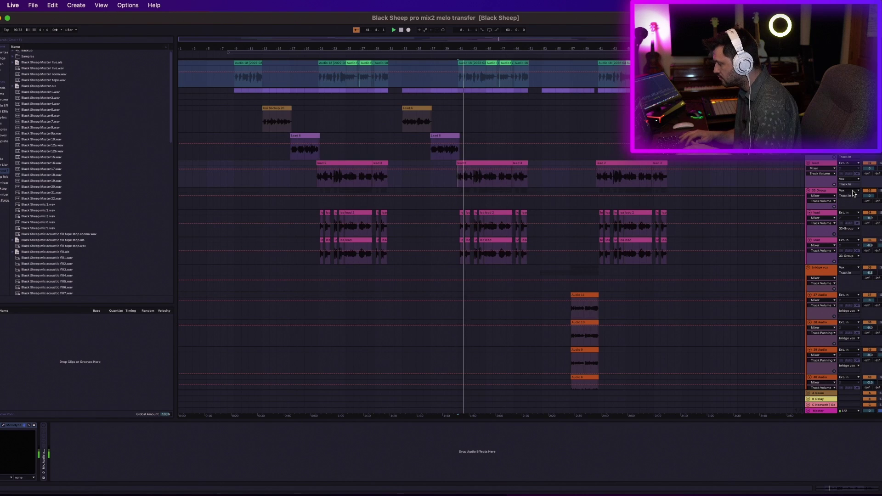
left_click(833, 164)
left_click(835, 196, "shift")
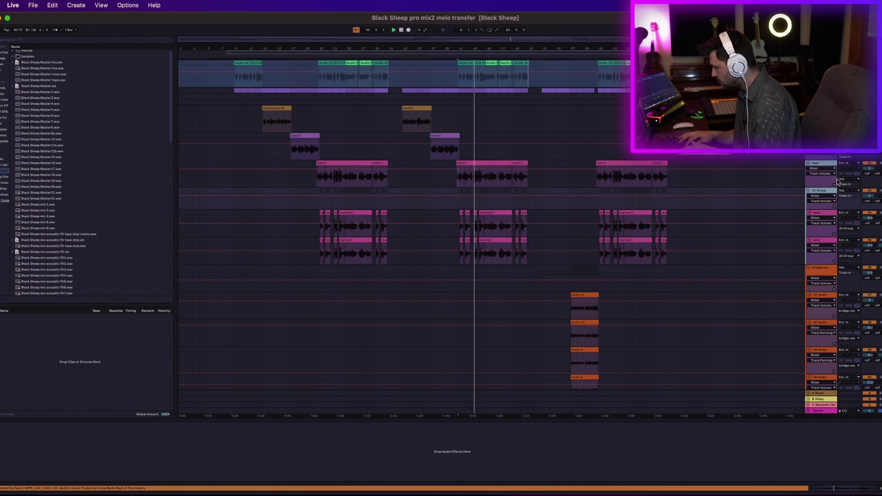
left_click(870, 168)
left_click_drag(869, 169, 869, 163)
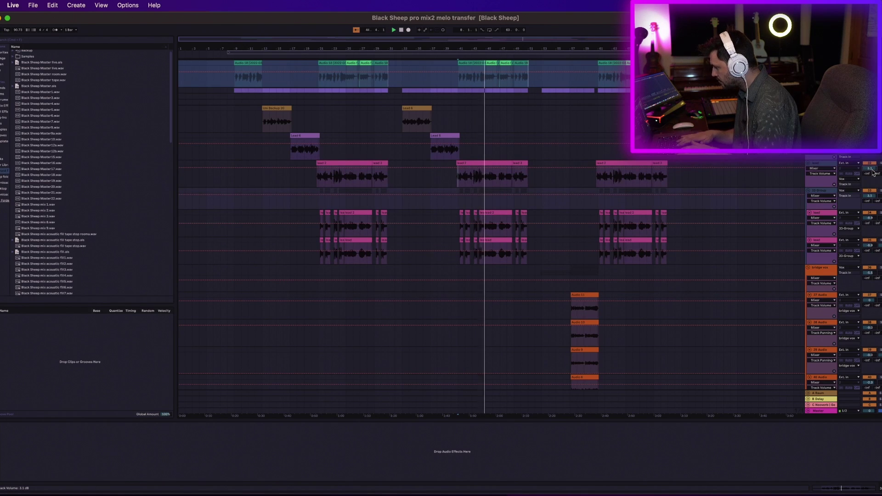
Play the first chorus from bar 21 and from around bar 25 in the arrangement
left_click(320, 181)
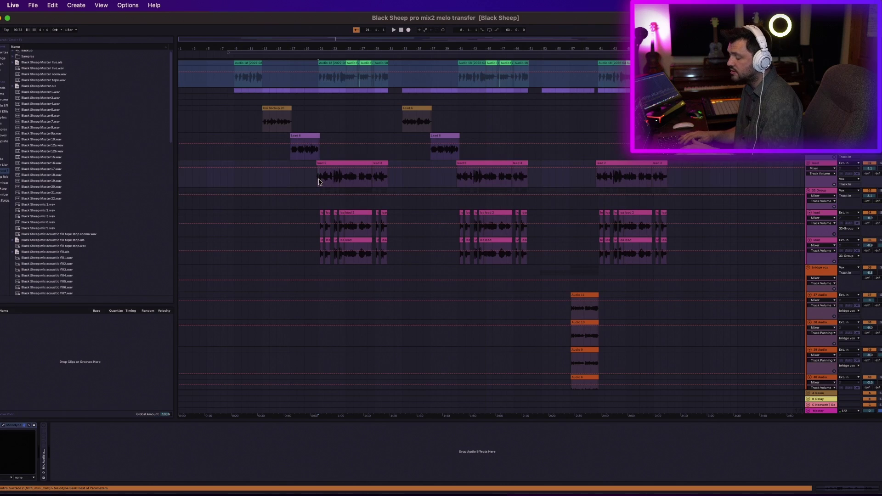
key("space")
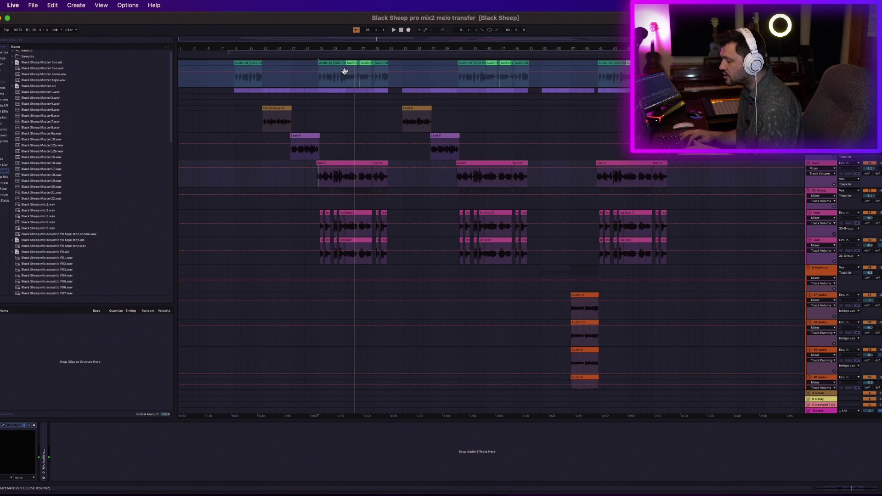
left_click_drag(351, 50, 337, 179)
left_click(341, 179)
key("space")
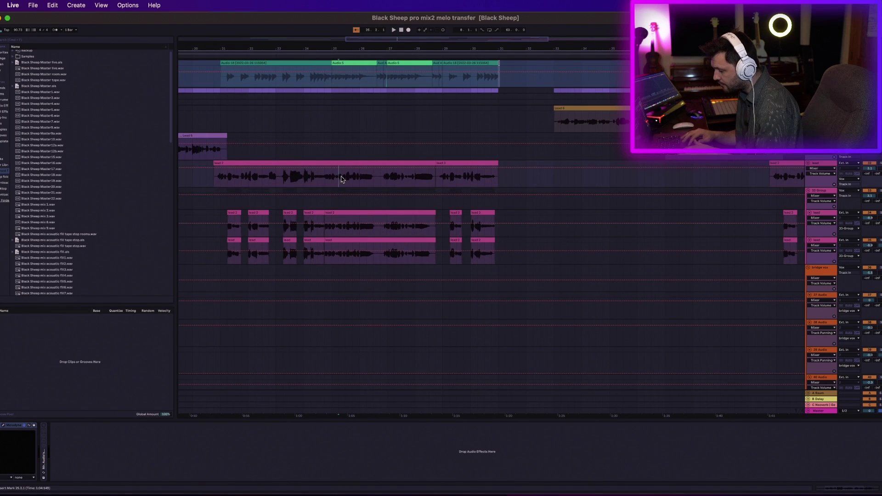
Reopen the lead's Melodyne editor around bar 25, position its window just below the top of the arrangement, and play the passage
left_click(3, 426)
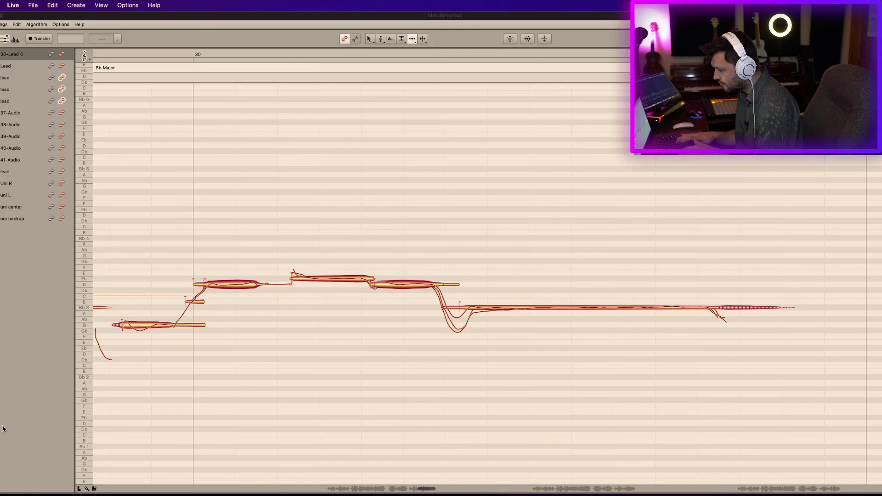
scroll(239, 425, "left", 10)
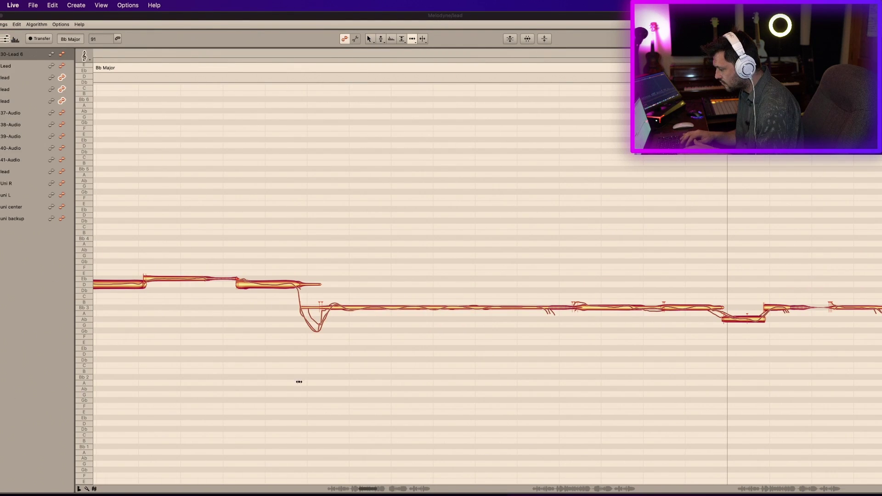
left_click_drag(373, 20, 378, 198)
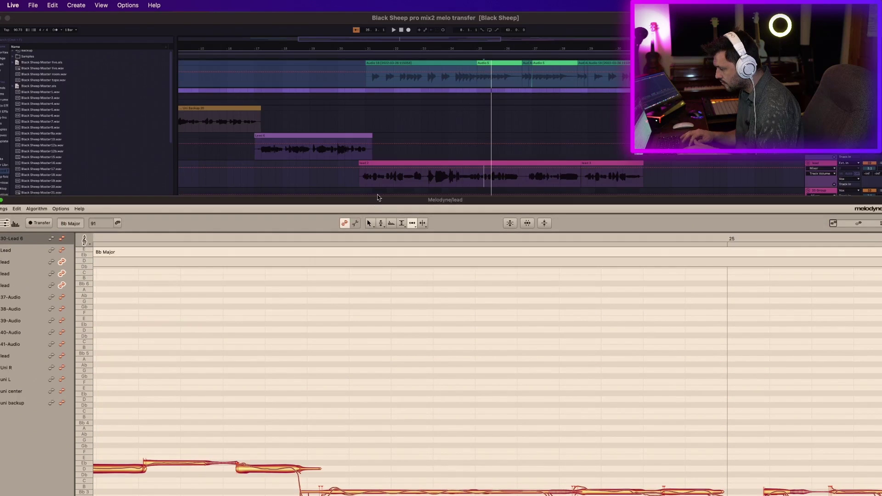
left_click(462, 185)
key("space")
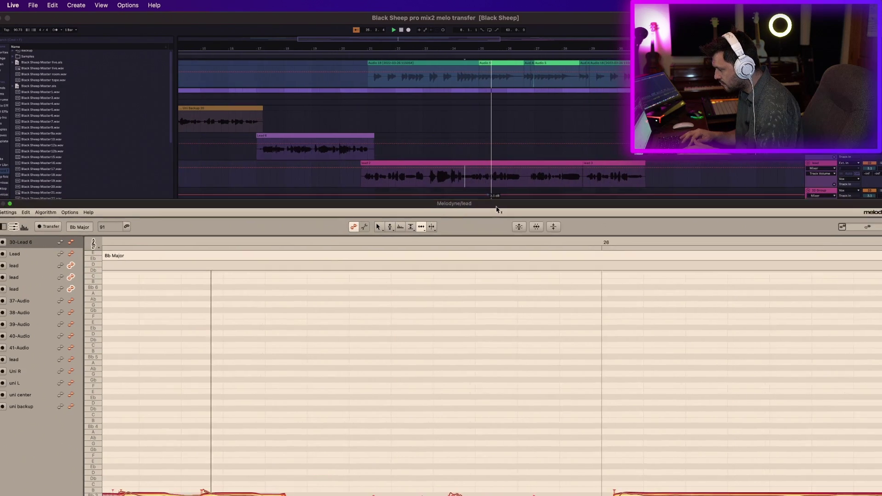
left_click_drag(488, 196, 480, 97)
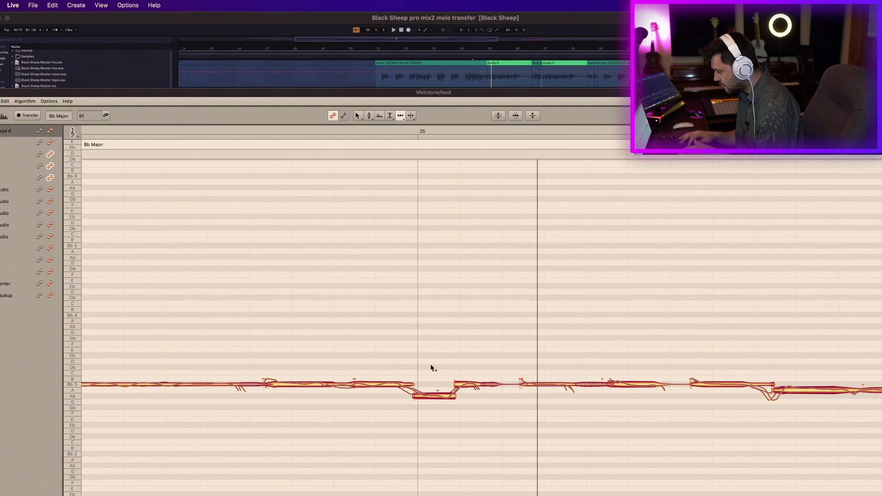
Move the starts of the stacked leads' Ab3 notes at bar 25 and the Bb3 notes following them slightly later, checking with playback
left_click(433, 396)
left_click_drag(418, 396, 426, 396)
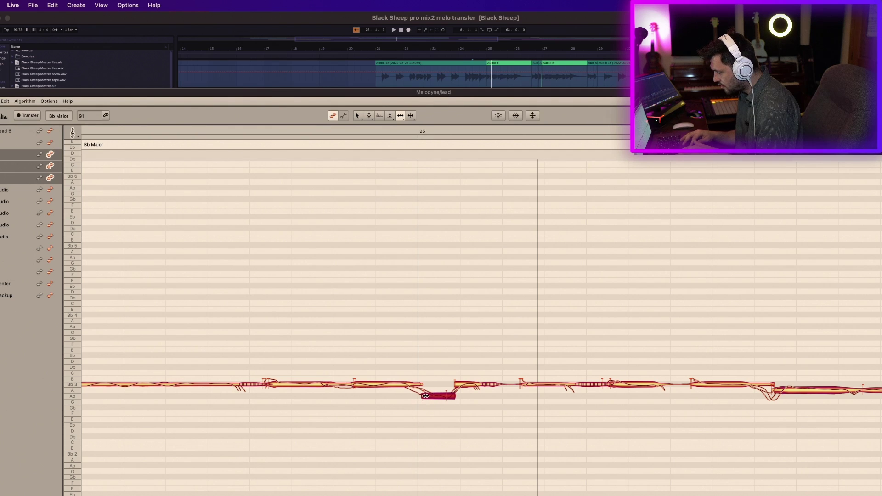
key("space")
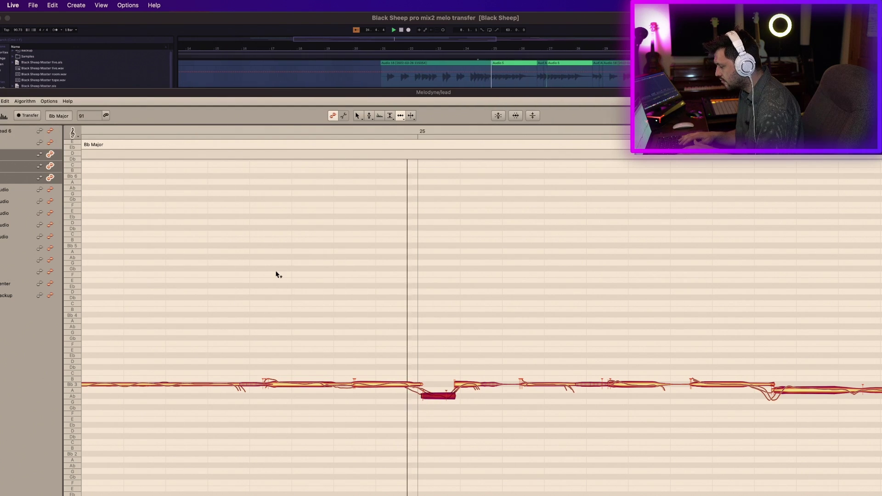
left_click(473, 385)
left_click_drag(456, 382, 468, 384)
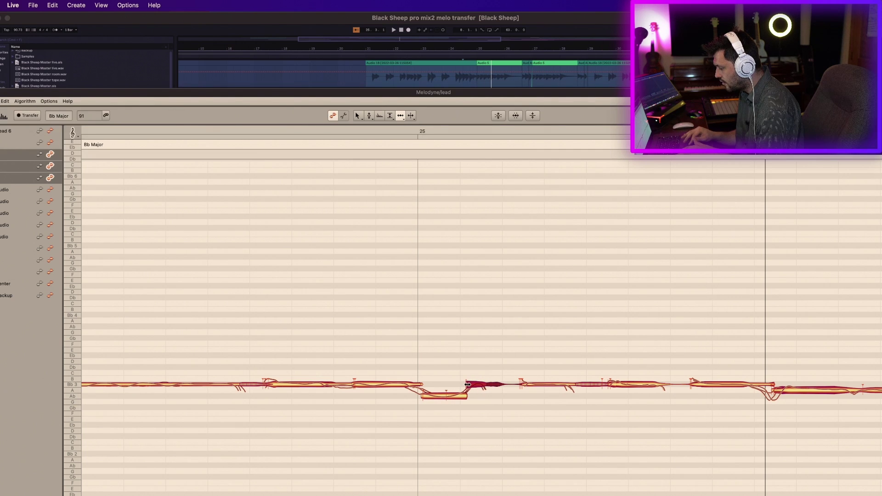
key("space")
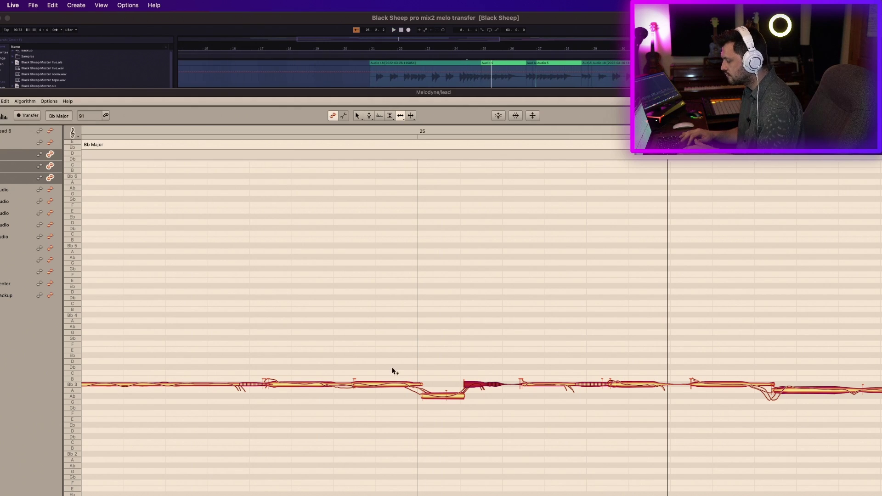
left_click_drag(418, 384, 415, 384)
left_click(442, 384)
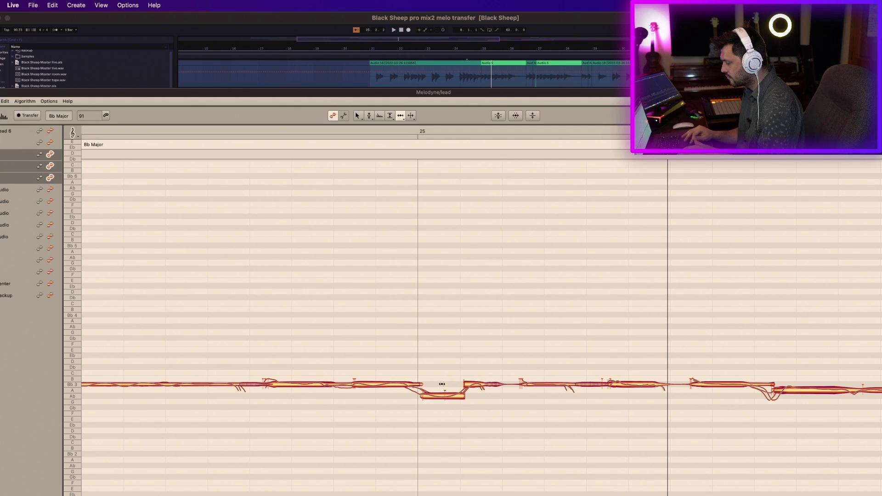
Raise the stacked leads' Ab3 notes at bar 25 to A3 with the Pitch Tool and play back the phrase
left_click(443, 395)
left_click(369, 115)
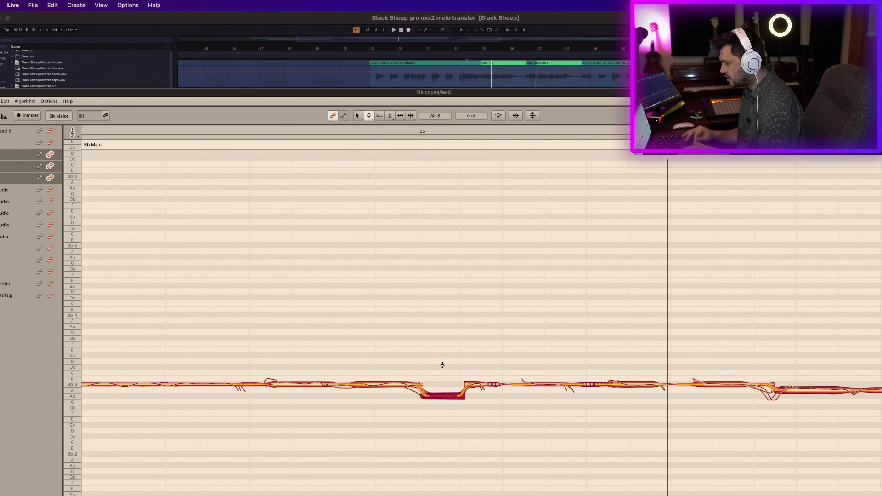
left_click_drag(442, 394, 442, 389)
key("space")
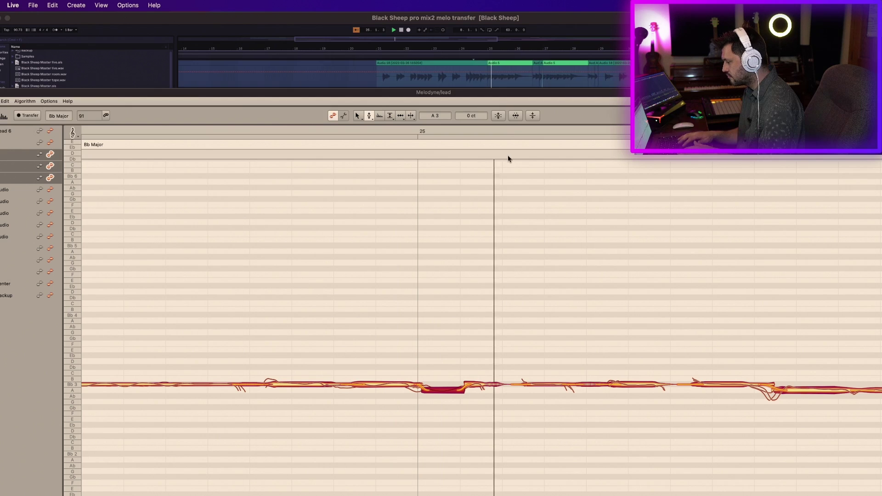
left_click_drag(506, 131, 503, 93)
key("space")
Shift all three leads' notes from late bar 24 through bar 26 slightly earlier with the Timing Tool and play them back
left_click_drag(464, 318, 696, 422)
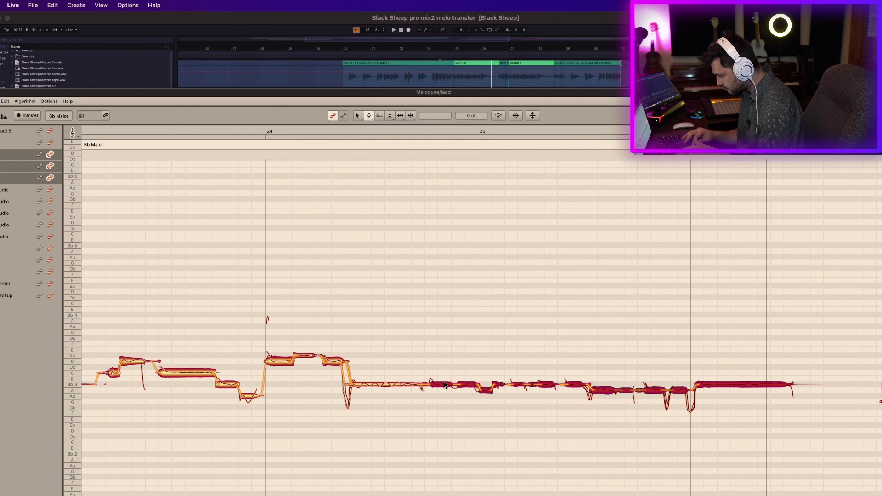
left_click(402, 117)
left_click_drag(441, 382, 439, 382)
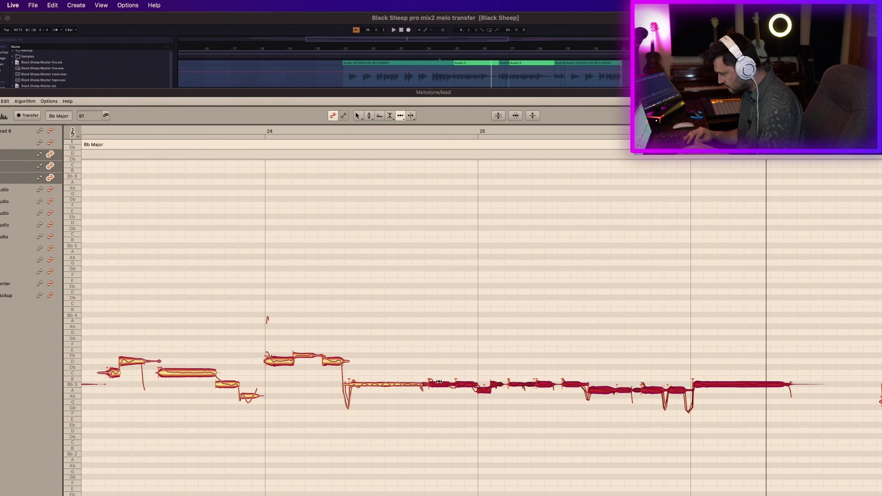
key("space")
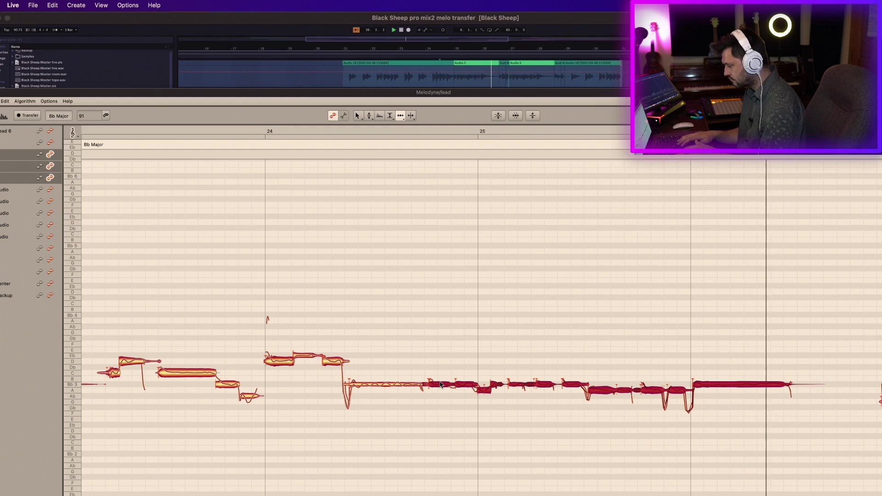
left_click(459, 357)
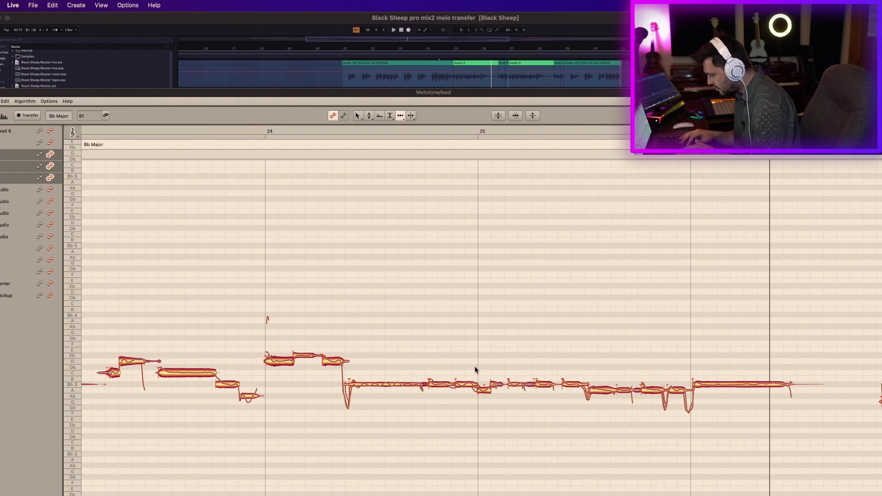
Nudge the leads' short Bb3 notes after the A3 in bar 25 slightly later and replay the phrase
left_click(488, 382)
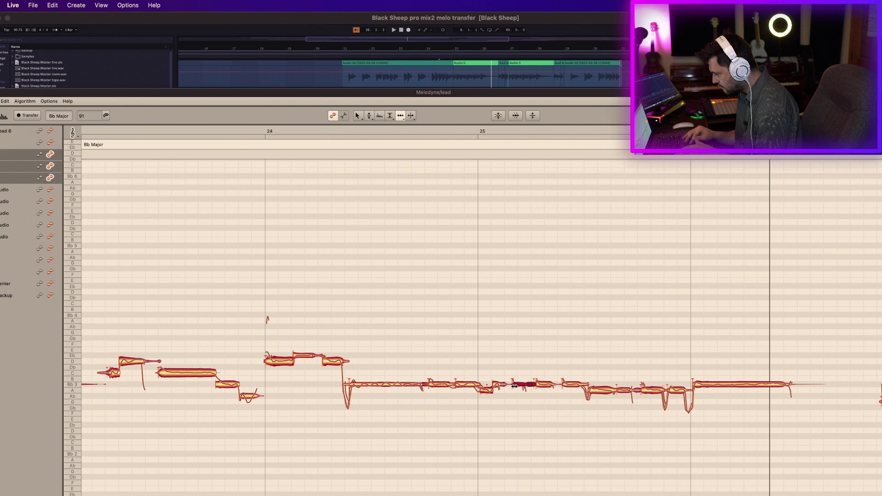
key("space")
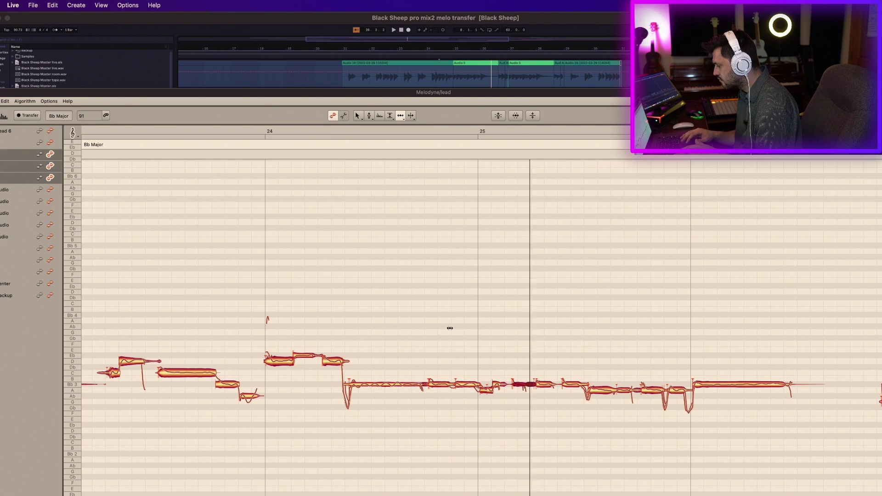
key("space")
key("space")
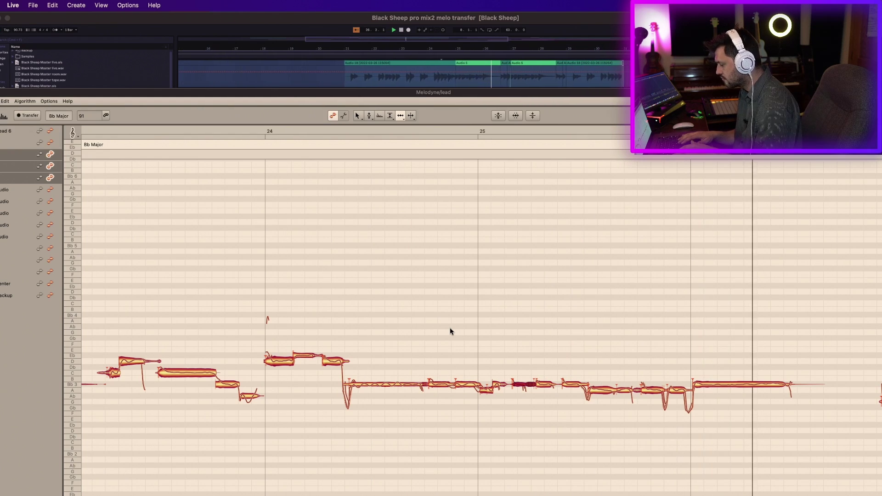
key("space")
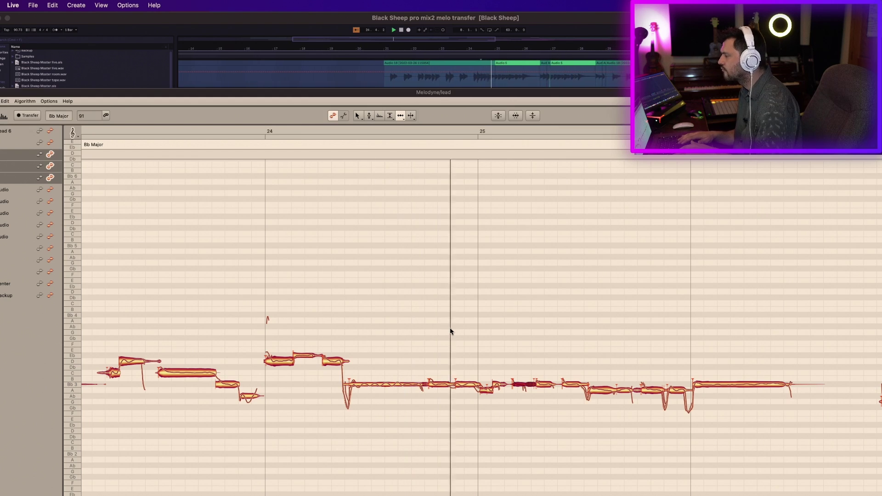
key("space")
key("space")
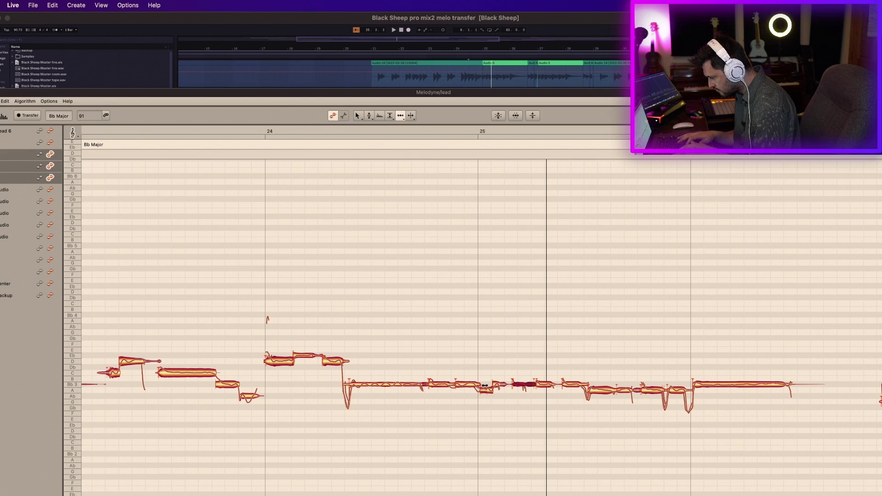
Spread the three stacked leads apart in pitch and check the upper lead's notes just before bar 25 with playback
left_click(457, 385)
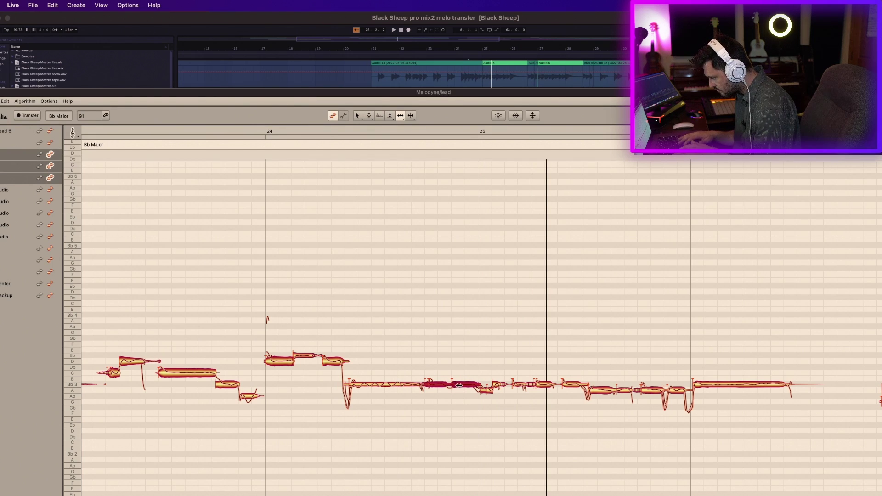
left_click(387, 345)
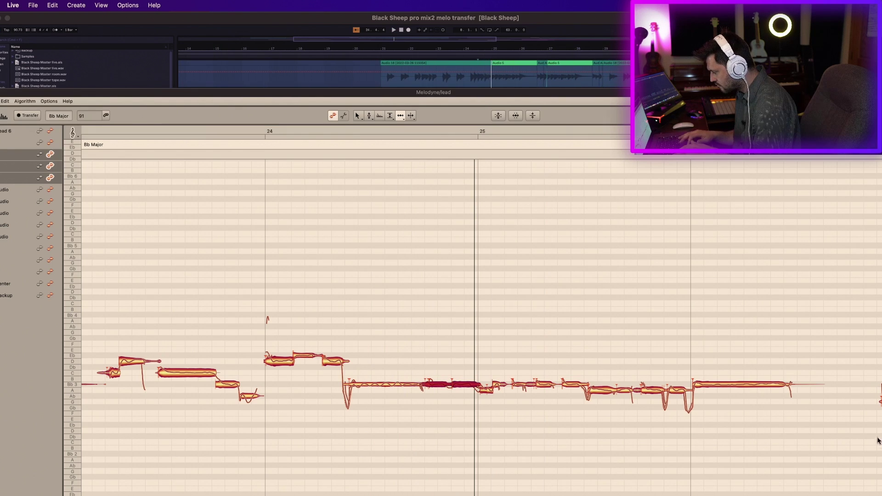
left_click_drag(433, 93, 433, 53)
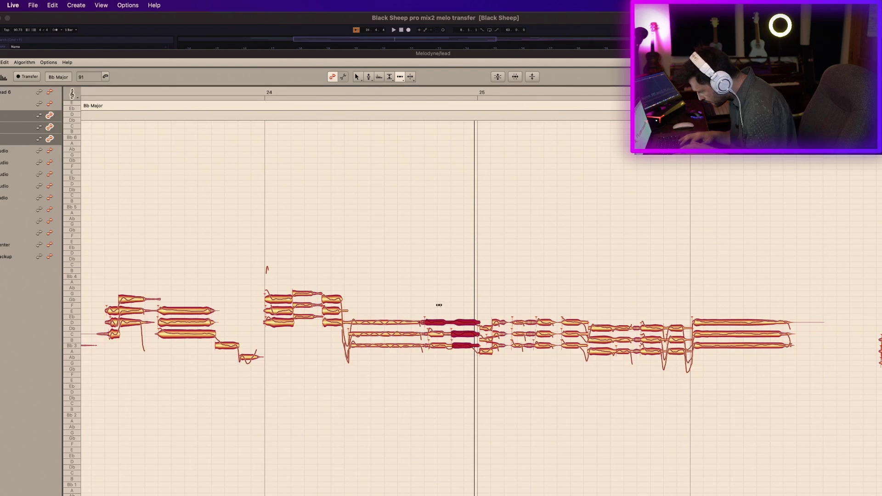
left_click(430, 321)
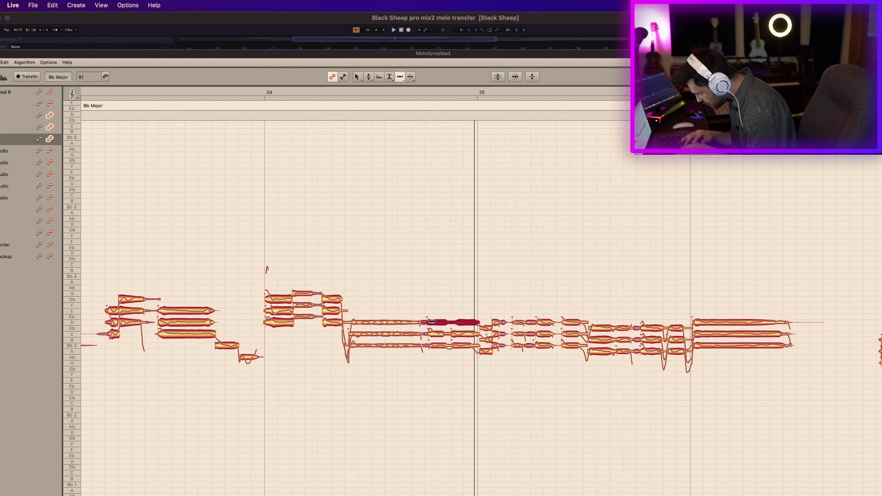
key("space")
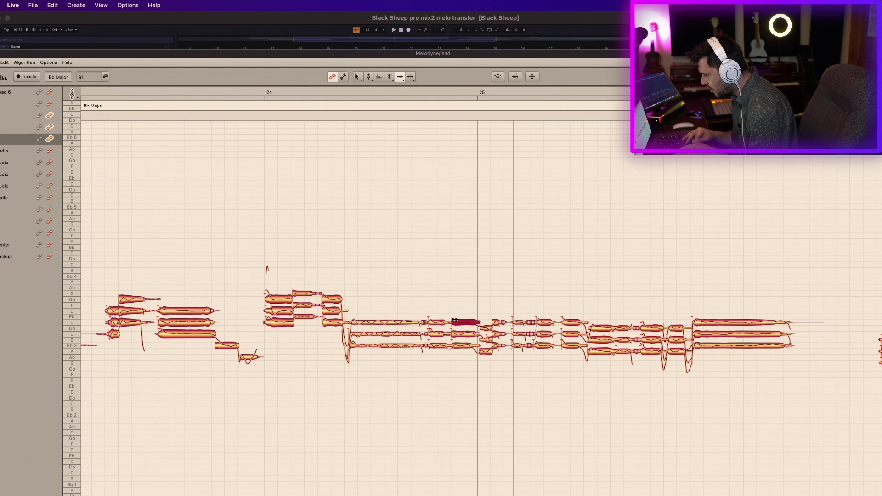
key("space")
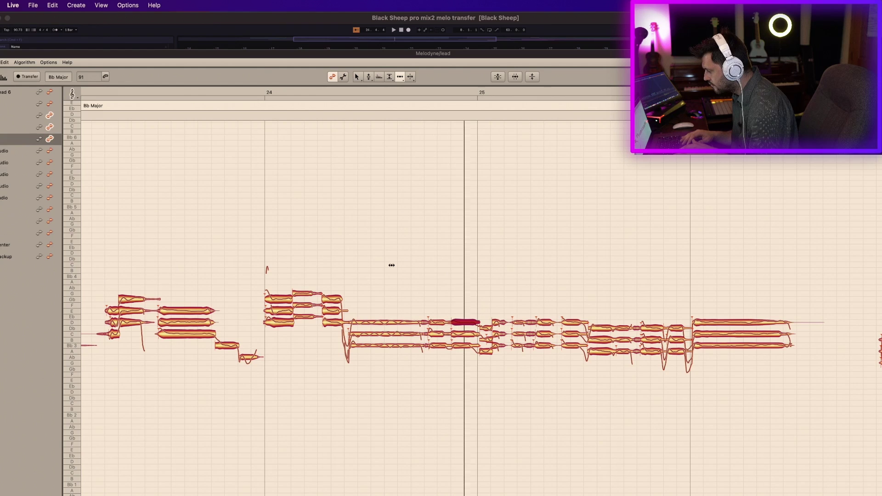
Move the starts of all three leads' last notes before bar 25 slightly later and play back the phrase
left_click_drag(466, 296, 464, 370)
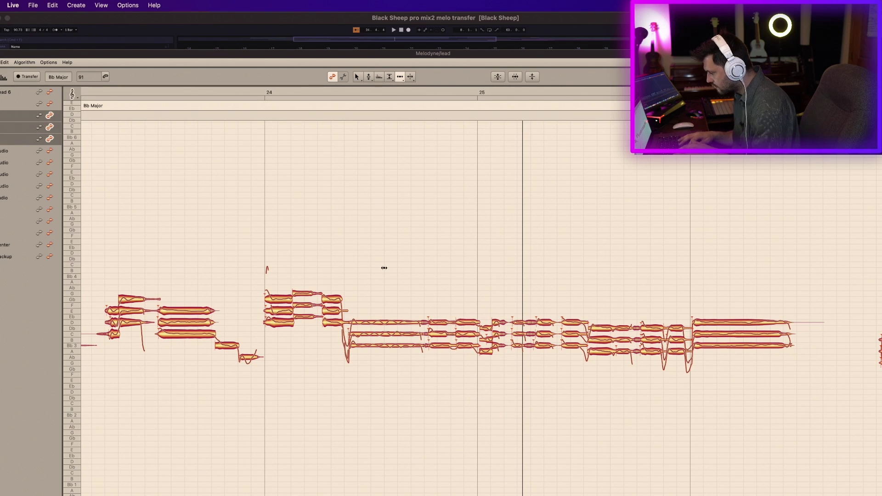
key("space")
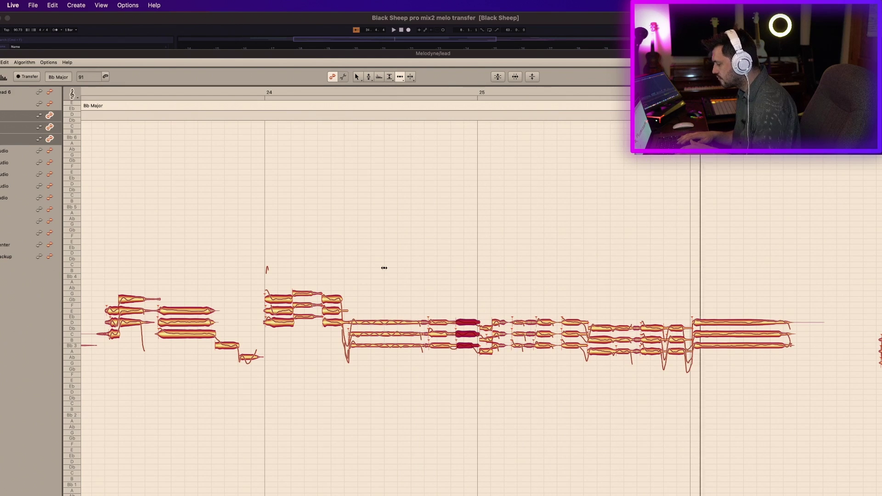
left_click(384, 269)
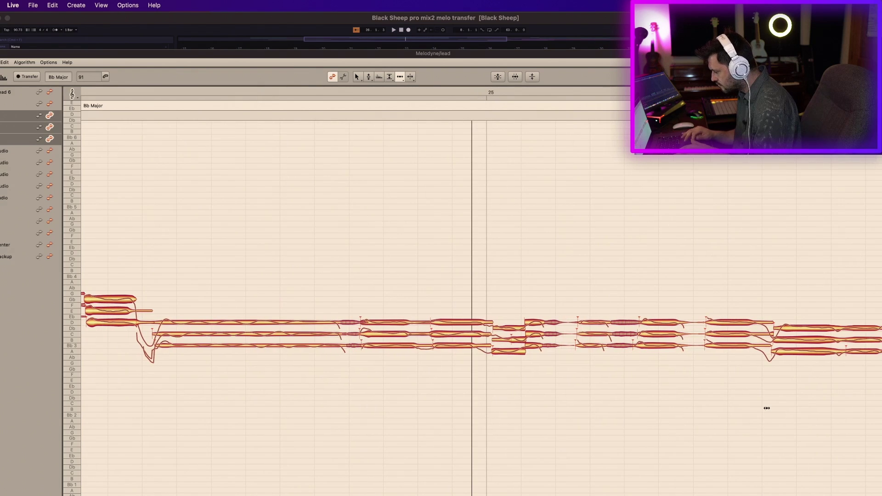
Bring the three leads back into unison around Bb3 and close Melodyne to return to Ableton Live's arrangement
key("y")
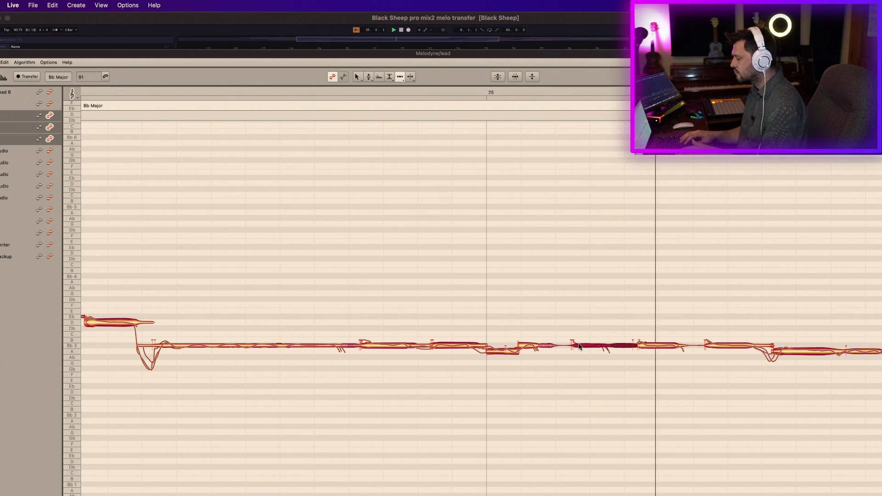
left_click(8, 56)
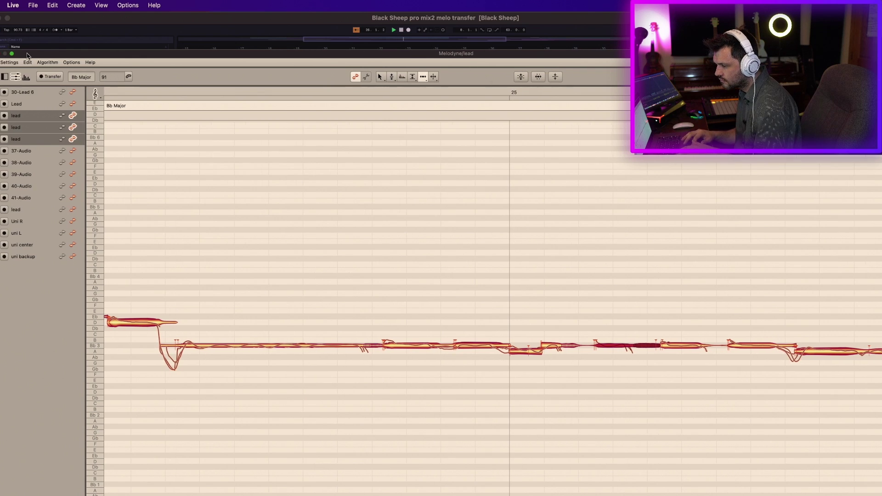
left_click(4, 53)
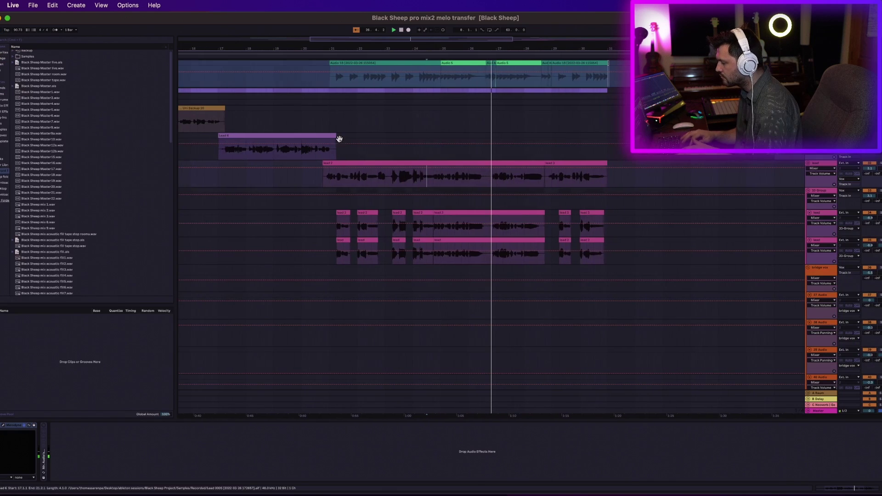